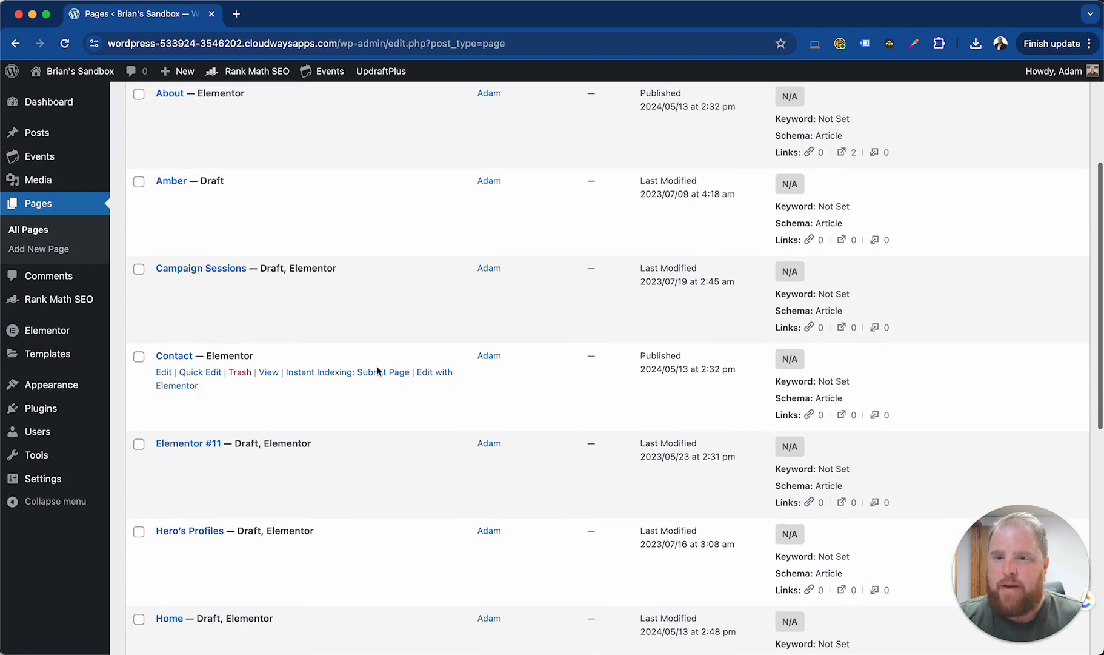
Open the Contact page for editing with Elementor and shift the Navigator slightly lower over the canvas
{"action": "left_click", "coordinate": [187, 388]}
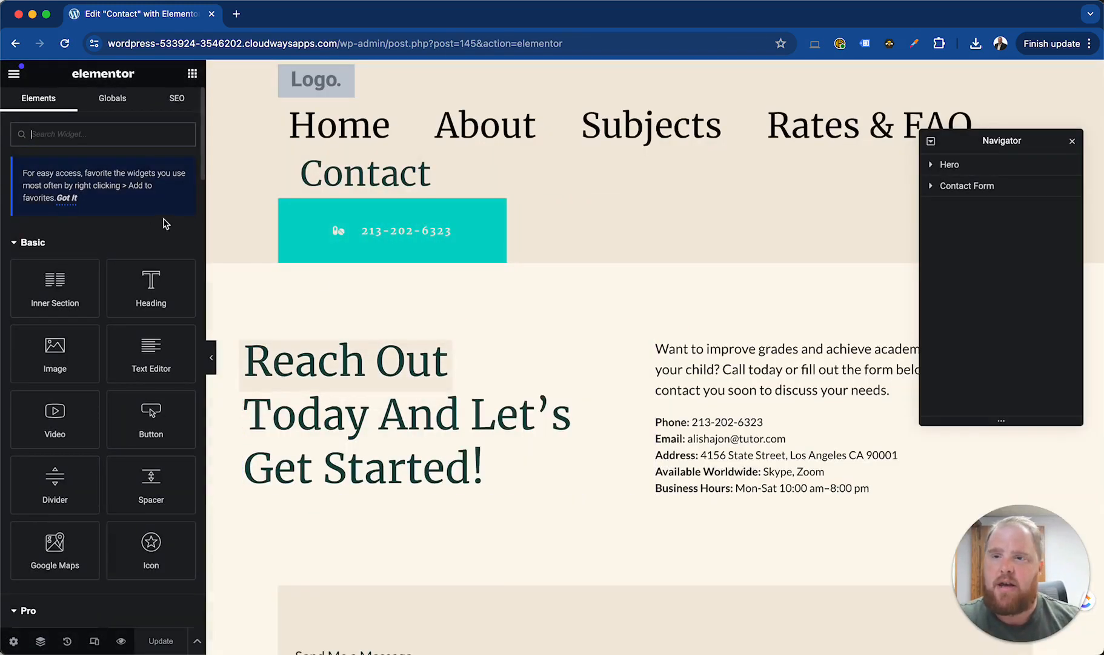
{"action": "left_click_drag", "start_coordinate": [973, 144], "coordinate": [972, 167]}
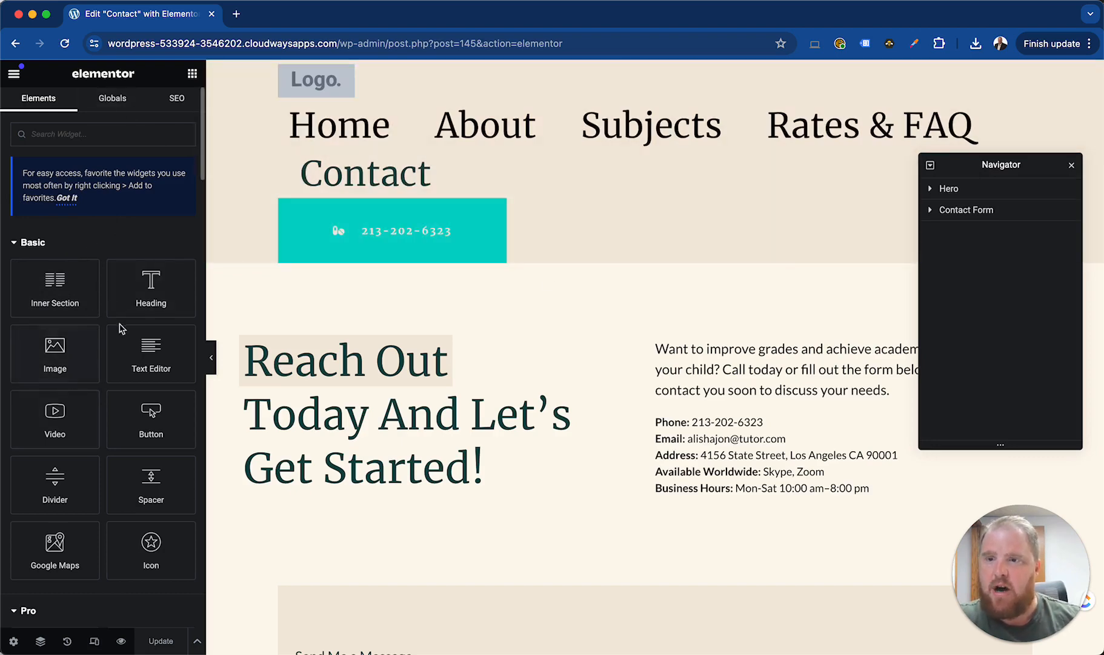
Look through the Basic and Pro widgets, the global widgets and the page's SEO settings, then return to the elements list
{"action": "scroll", "coordinate": [118, 435], "scroll_direction": "down", "scroll_amount": 20}
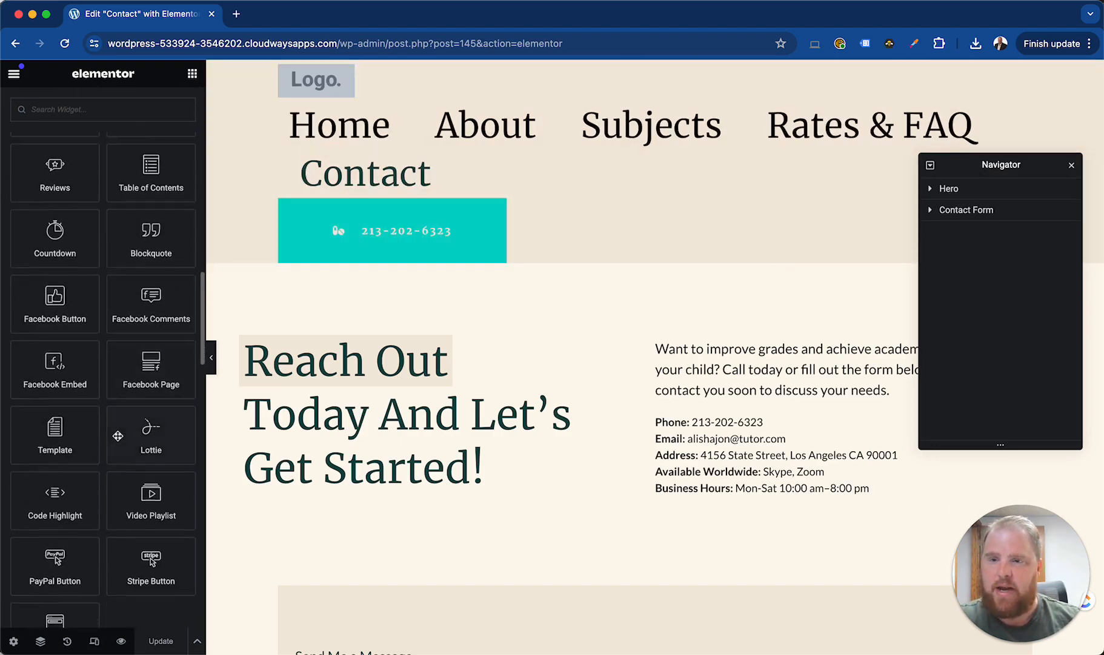
{"action": "scroll", "coordinate": [118, 436], "scroll_direction": "down", "scroll_amount": 5}
{"action": "scroll", "coordinate": [118, 435], "scroll_direction": "up", "scroll_amount": 20}
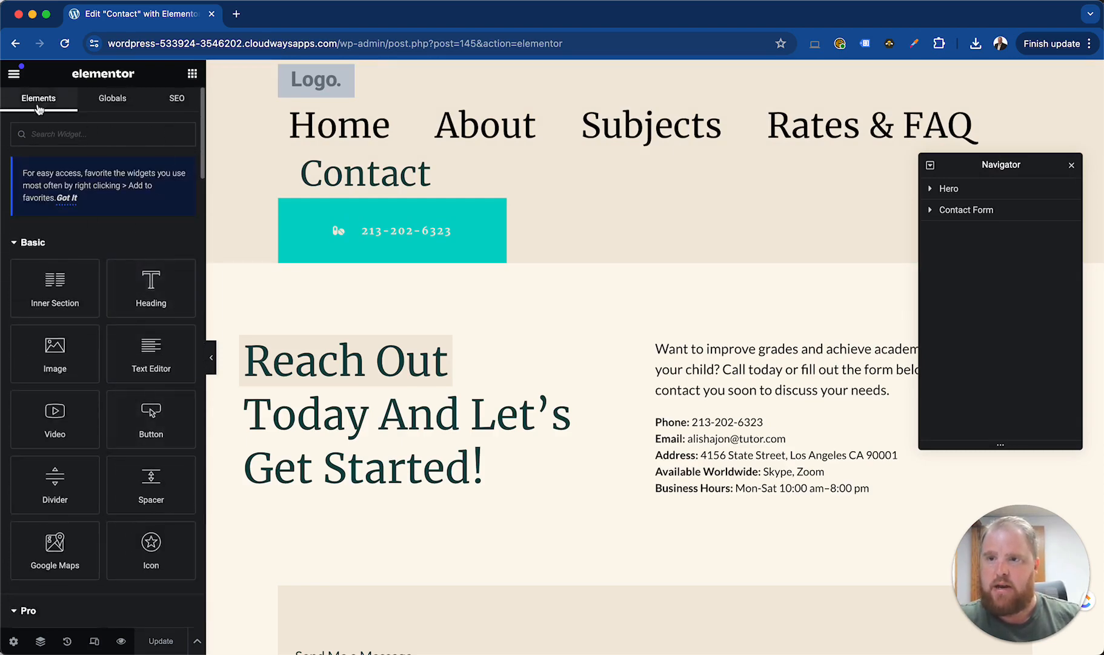
{"action": "scroll", "coordinate": [103, 480], "scroll_direction": "down", "scroll_amount": 6}
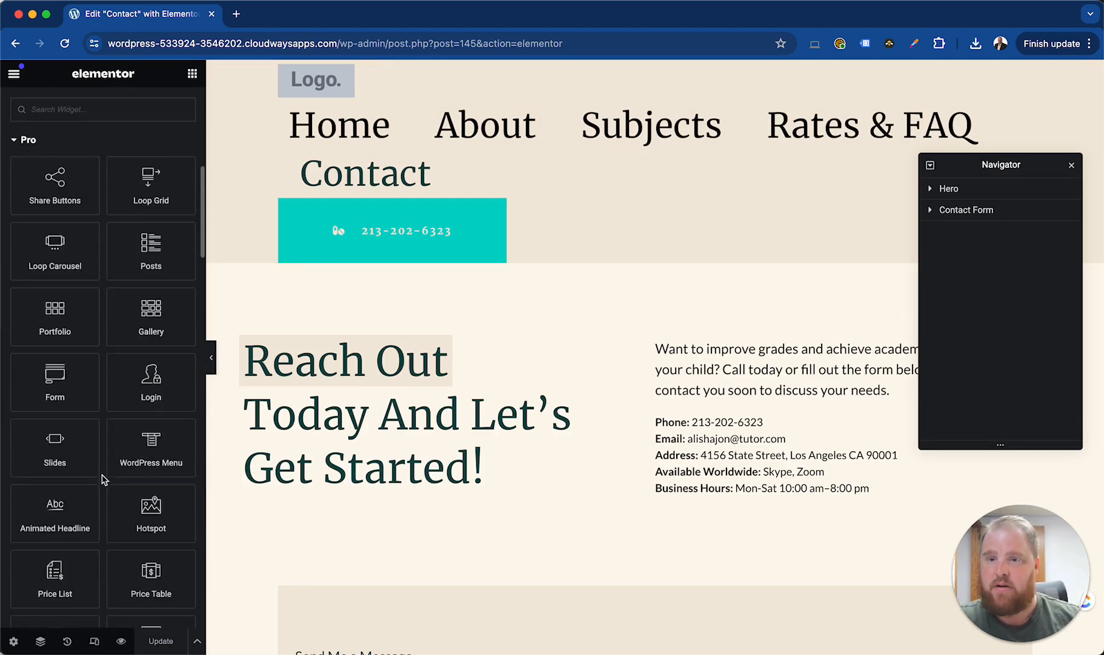
{"action": "scroll", "coordinate": [81, 296], "scroll_direction": "up", "scroll_amount": 10}
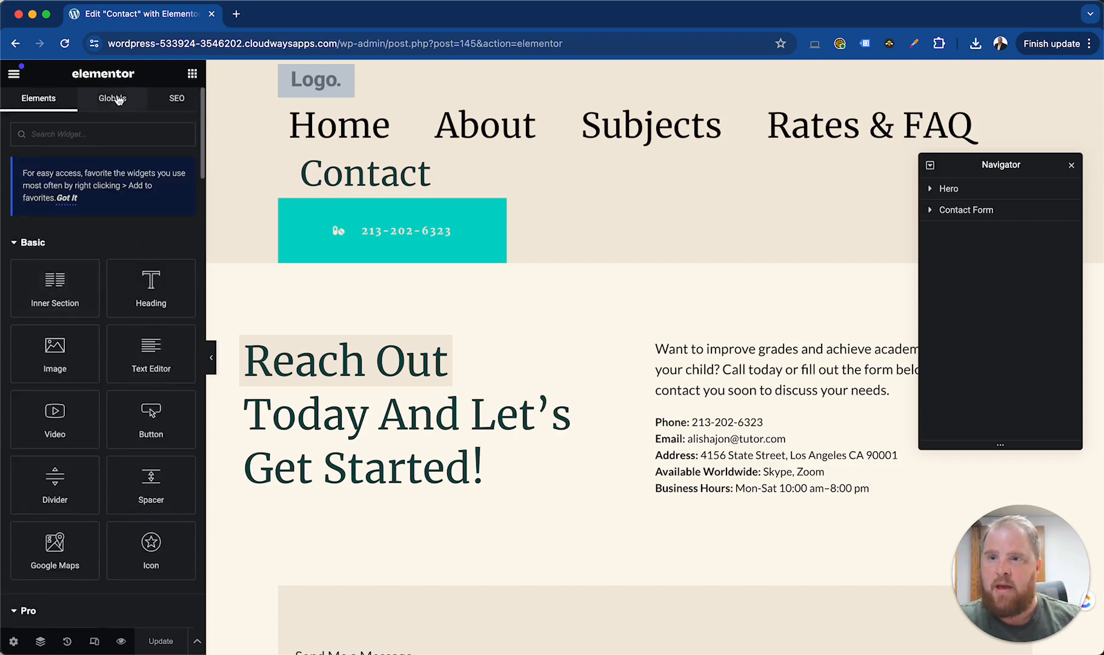
{"action": "left_click", "coordinate": [113, 99]}
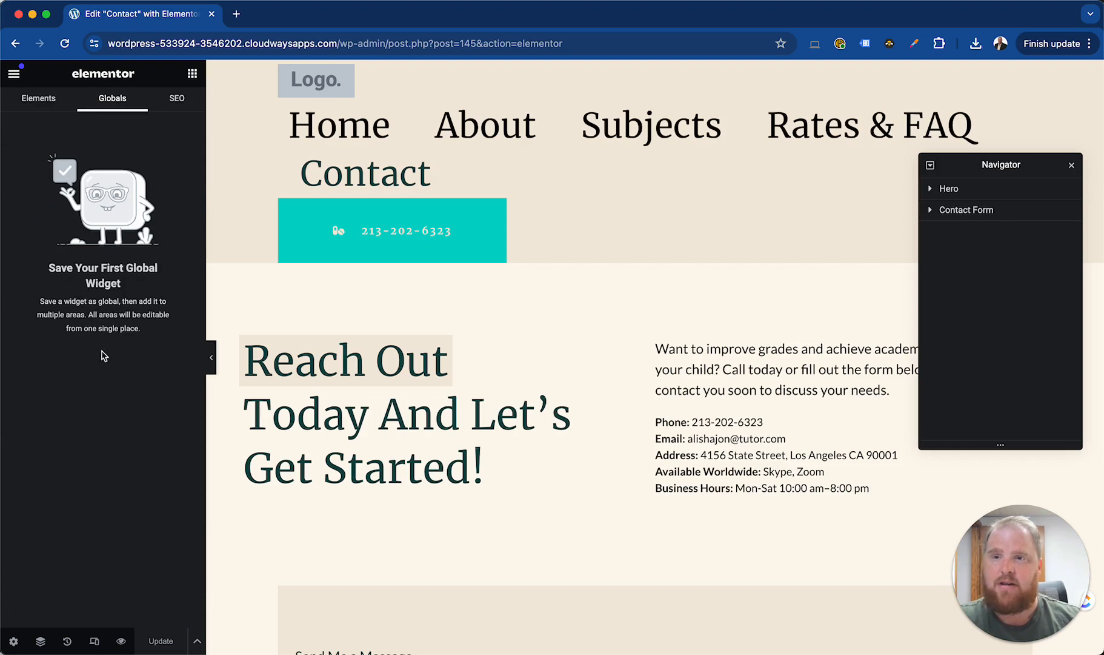
{"action": "left_click", "coordinate": [166, 100]}
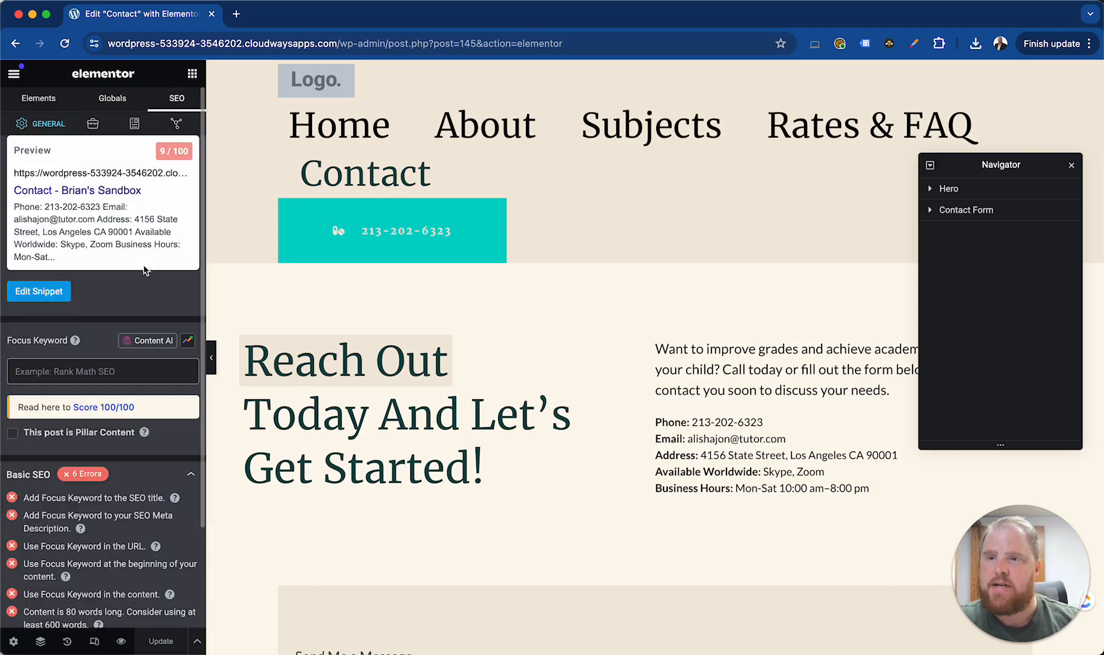
{"action": "left_click", "coordinate": [42, 100]}
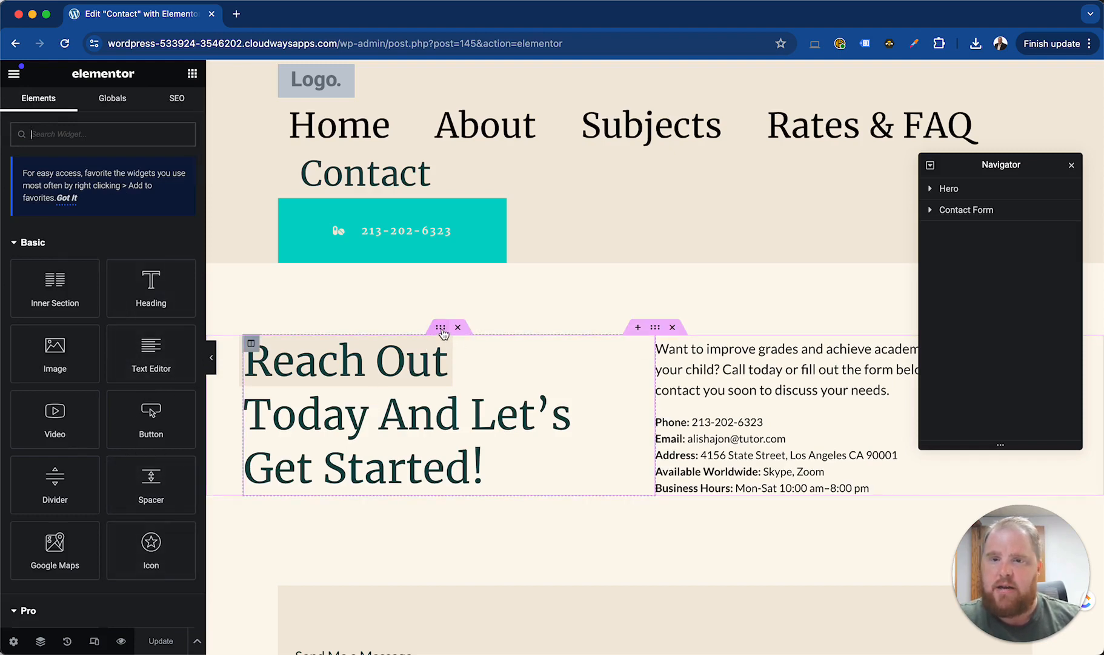
Try a Boxed content width on the inner section around the "Reach Out Today" heading, then restore Full Width
{"action": "left_click", "coordinate": [441, 327]}
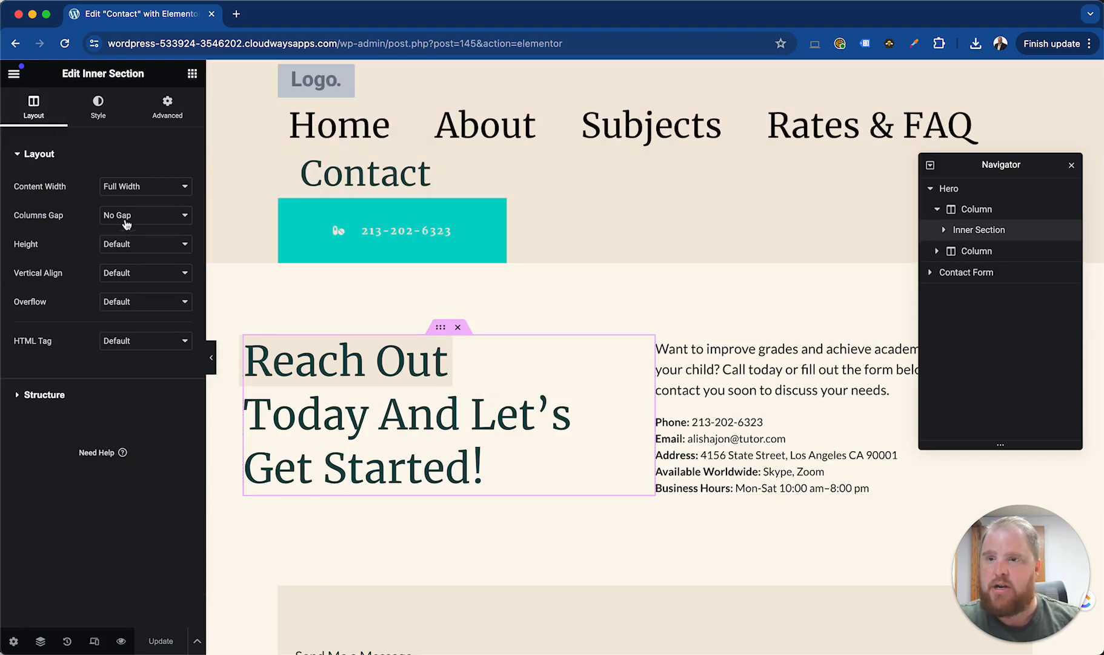
{"action": "left_click", "coordinate": [152, 192]}
{"action": "left_click", "coordinate": [146, 172]}
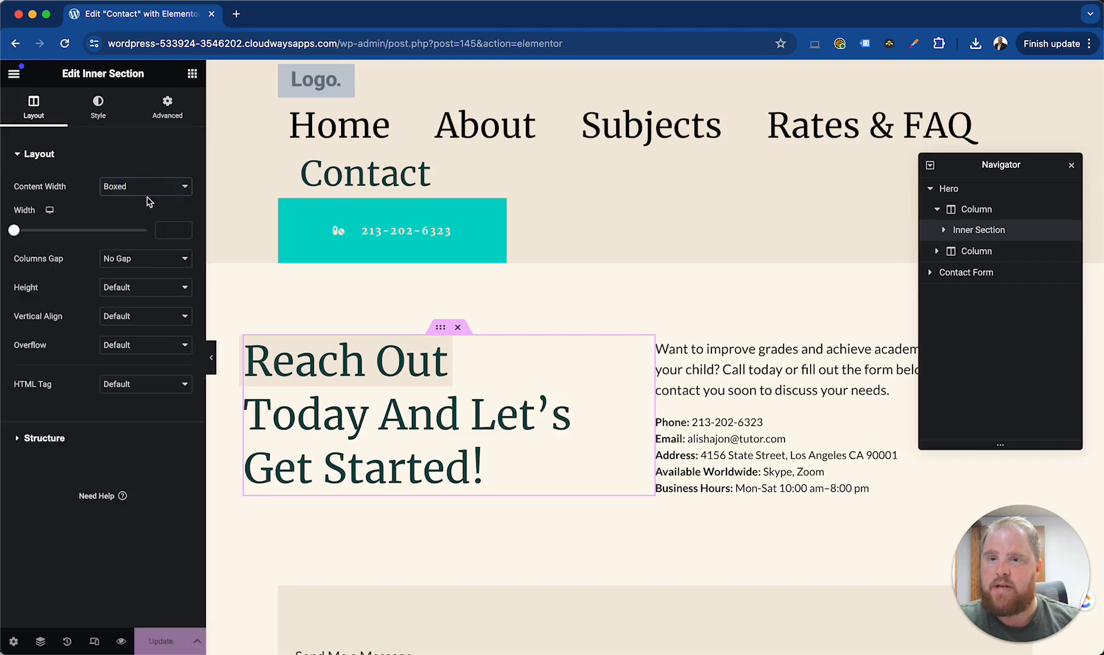
{"action": "left_click", "coordinate": [148, 193]}
{"action": "left_click", "coordinate": [142, 202]}
Try the Fit To Screen height on the heading's inner section, then return the height to Default
{"action": "left_click", "coordinate": [145, 244]}
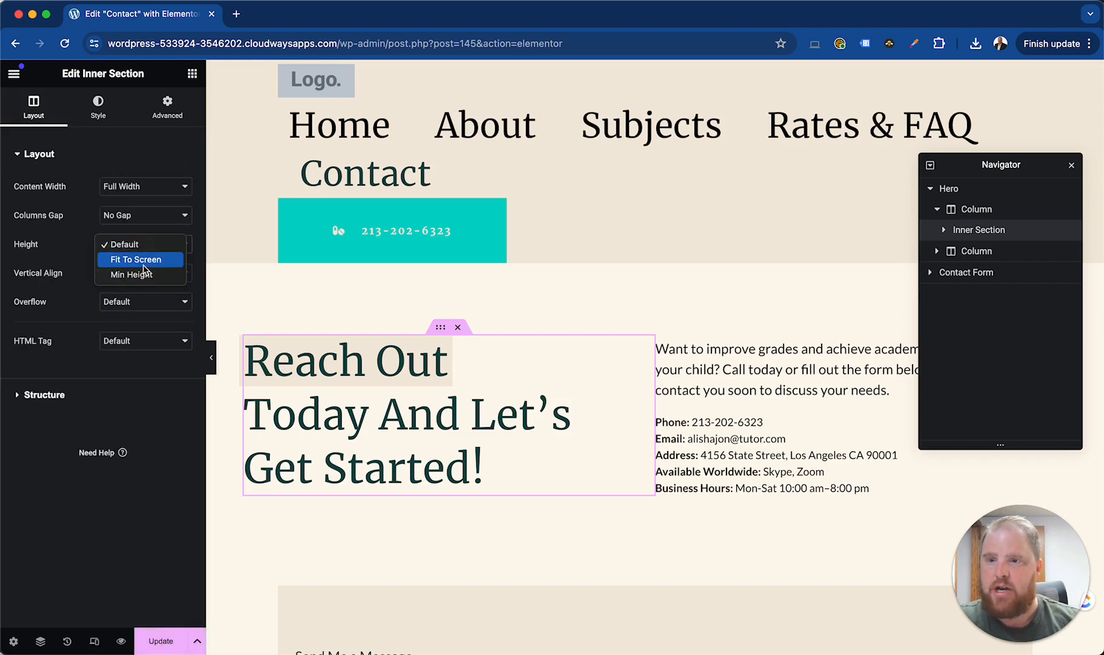
{"action": "left_click", "coordinate": [149, 279]}
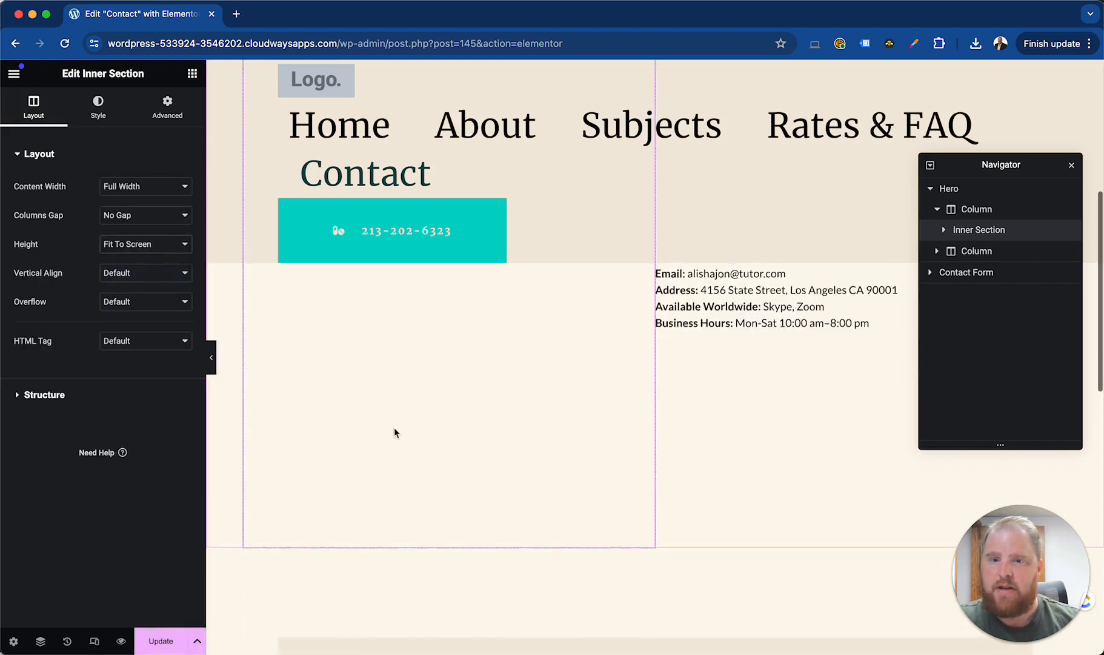
{"action": "scroll", "coordinate": [394, 427], "scroll_direction": "up", "scroll_amount": 6}
{"action": "left_click", "coordinate": [139, 243]}
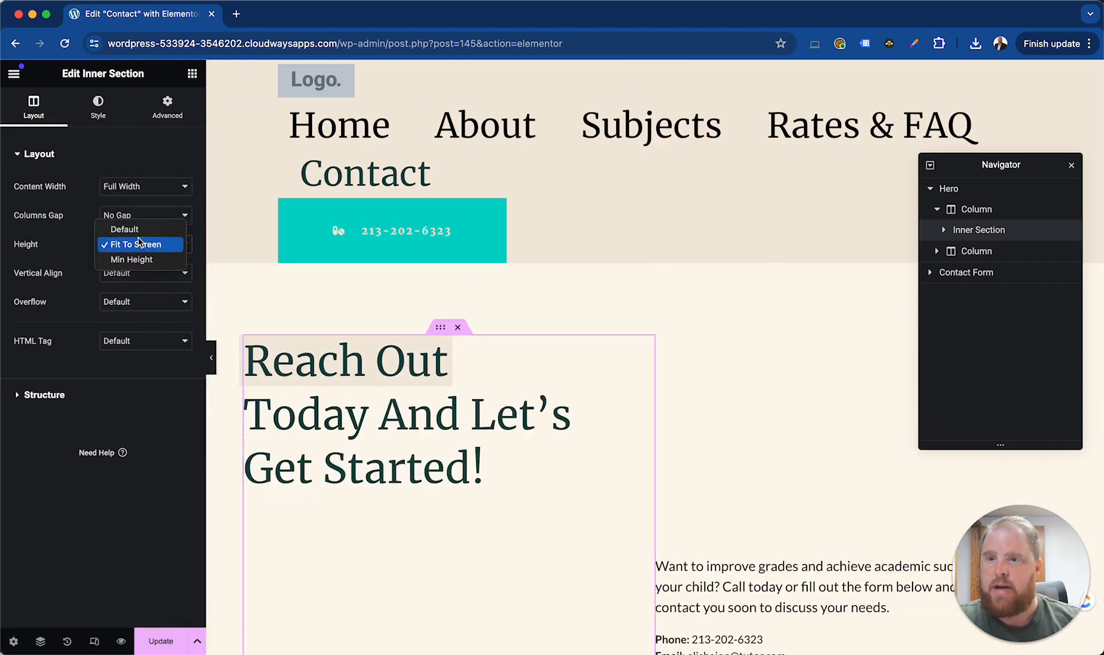
{"action": "left_click", "coordinate": [124, 230]}
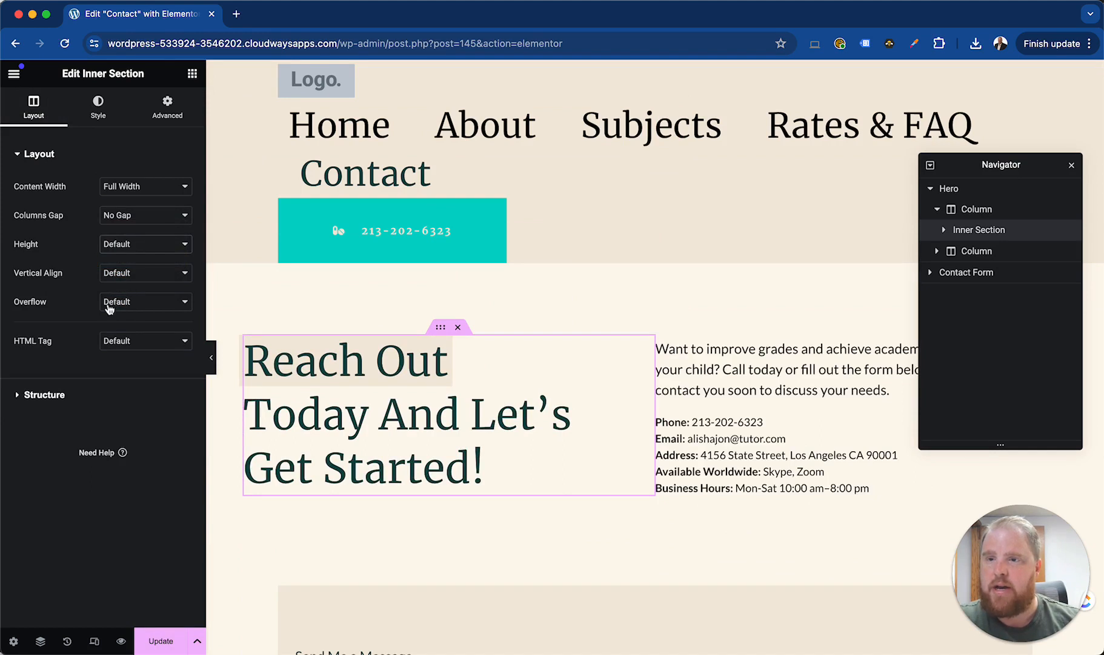
Check the overflow options and the column structure of the heading's inner section
{"action": "left_click", "coordinate": [109, 309]}
{"action": "left_click", "coordinate": [88, 314]}
{"action": "left_click", "coordinate": [43, 394]}
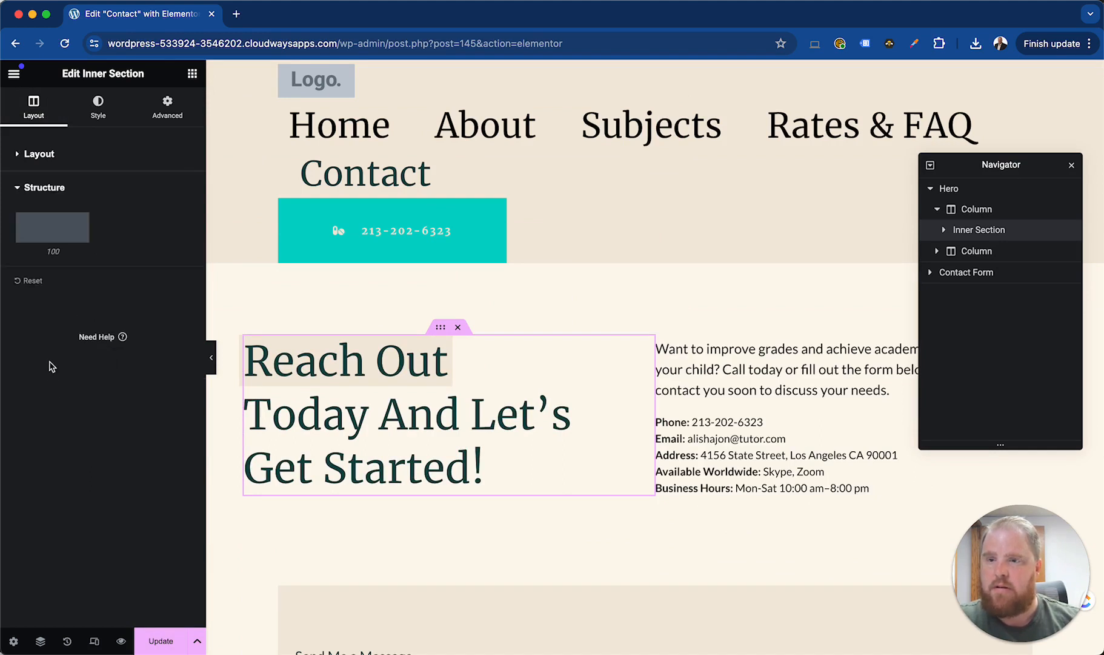
{"action": "left_click", "coordinate": [39, 154]}
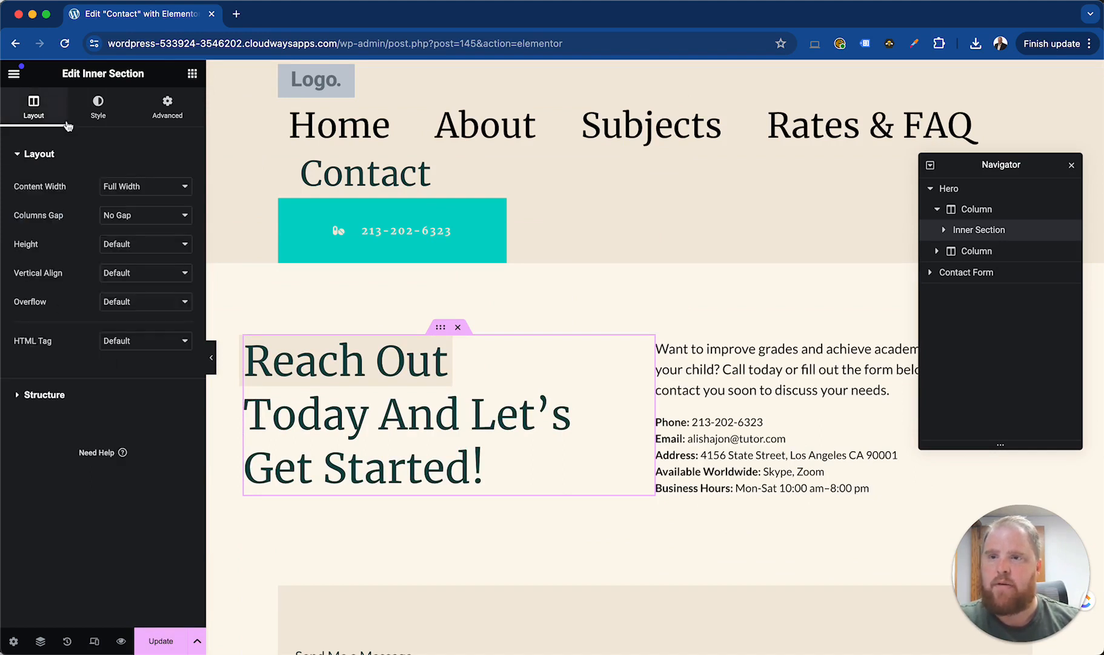
Examine the inner section's background and overlay styles and its margin, motion effects, responsive and attribute settings
{"action": "left_click", "coordinate": [98, 106]}
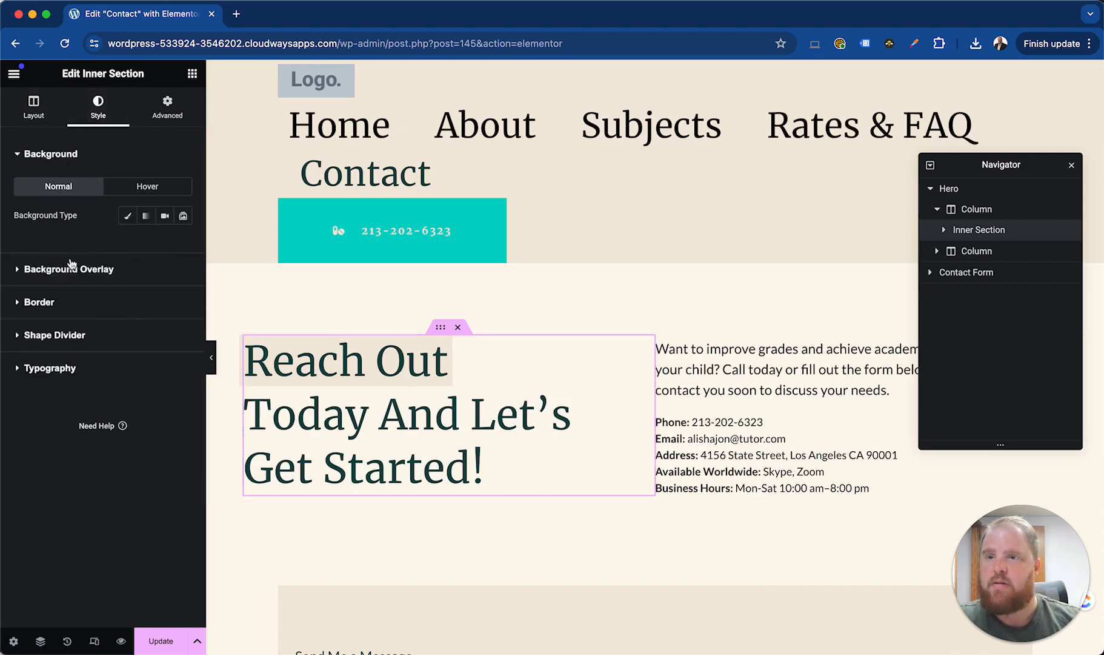
{"action": "left_click", "coordinate": [72, 270]}
{"action": "left_click", "coordinate": [59, 156]}
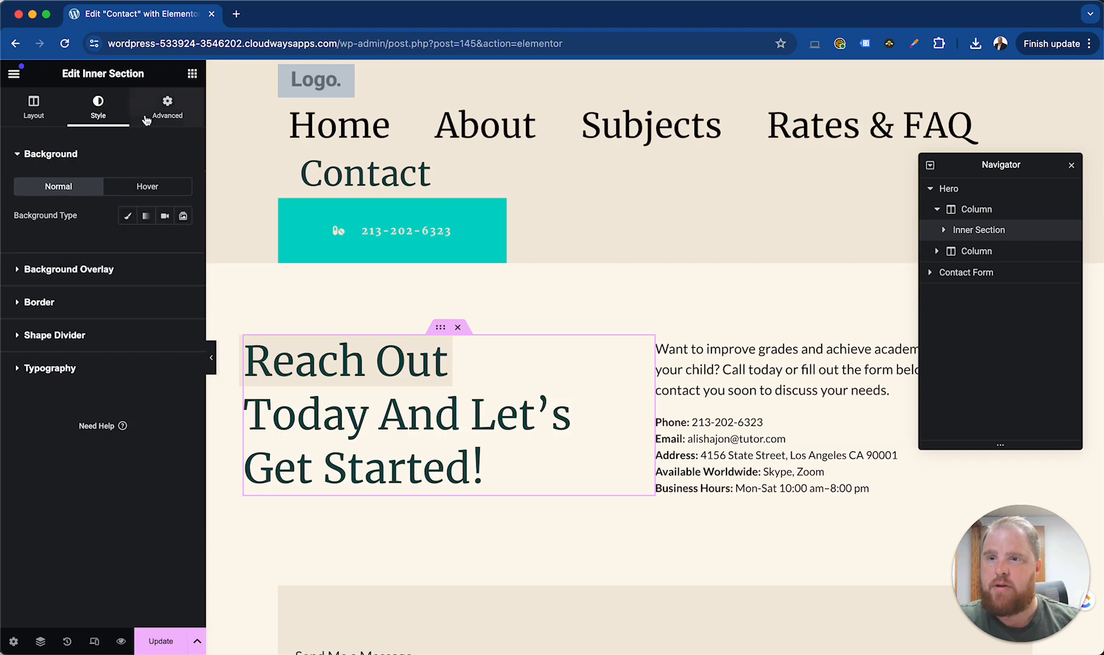
{"action": "left_click", "coordinate": [167, 107]}
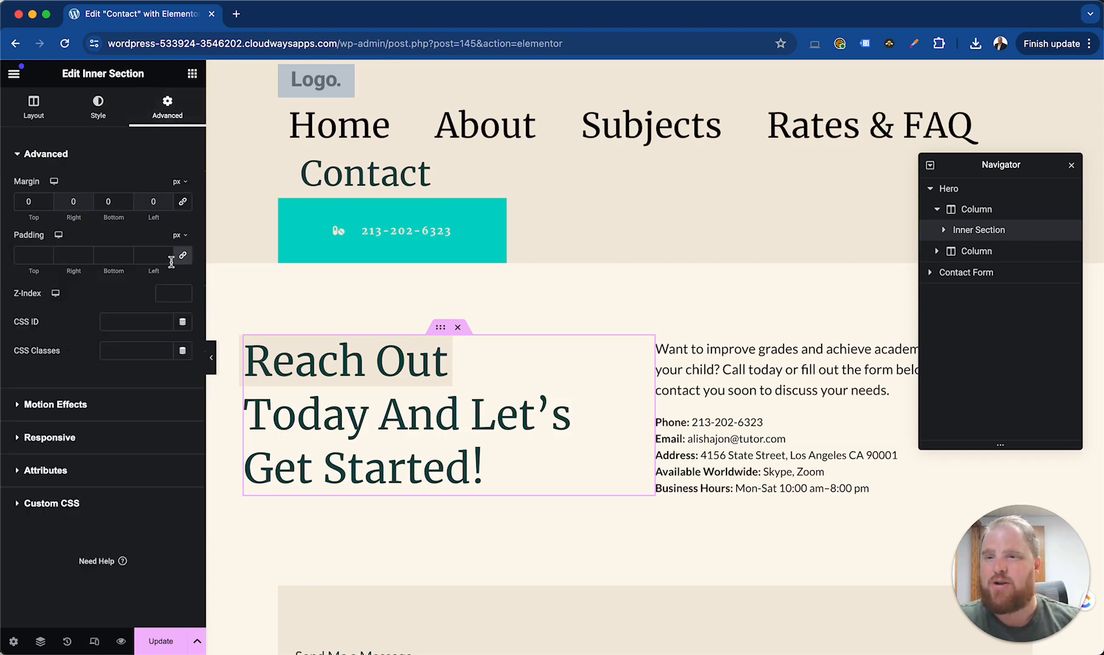
{"action": "left_click", "coordinate": [83, 409]}
{"action": "left_click", "coordinate": [68, 364]}
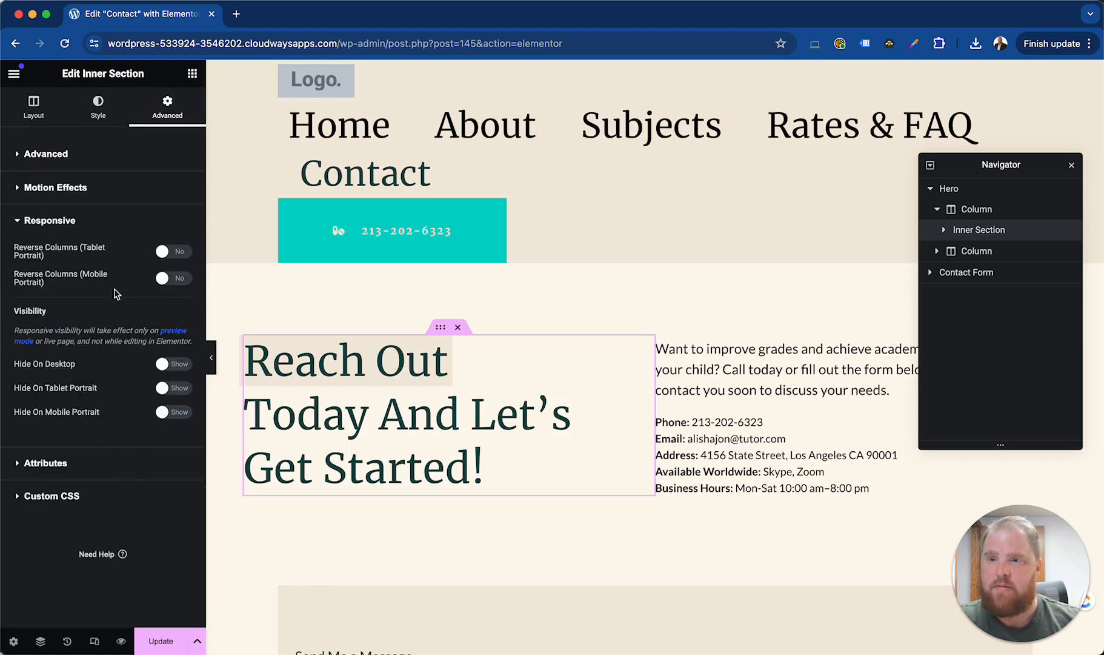
{"action": "left_click", "coordinate": [54, 465]}
{"action": "left_click", "coordinate": [45, 153]}
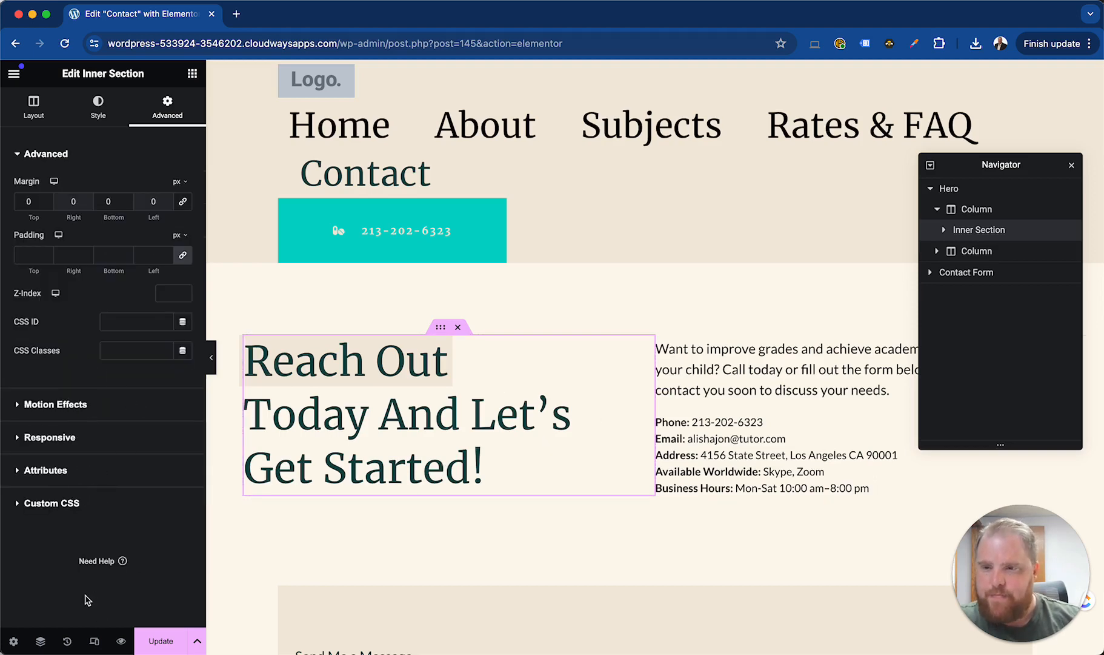
Open the page settings and check the available publishing statuses
{"action": "left_click", "coordinate": [13, 642]}
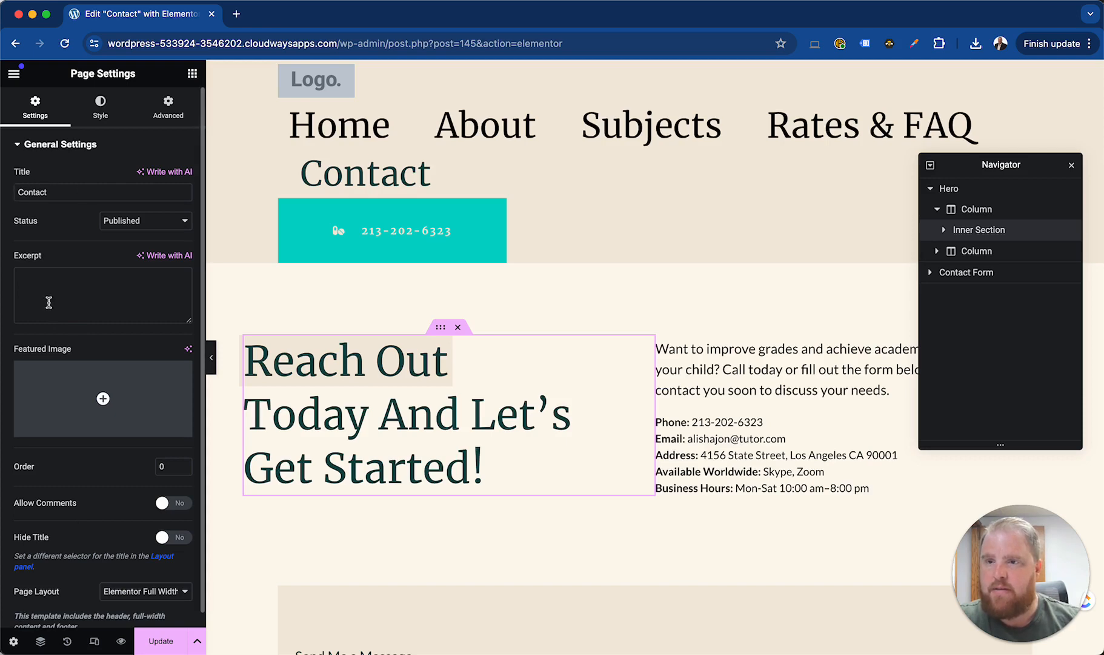
{"action": "left_click", "coordinate": [121, 224]}
{"action": "left_click", "coordinate": [122, 225]}
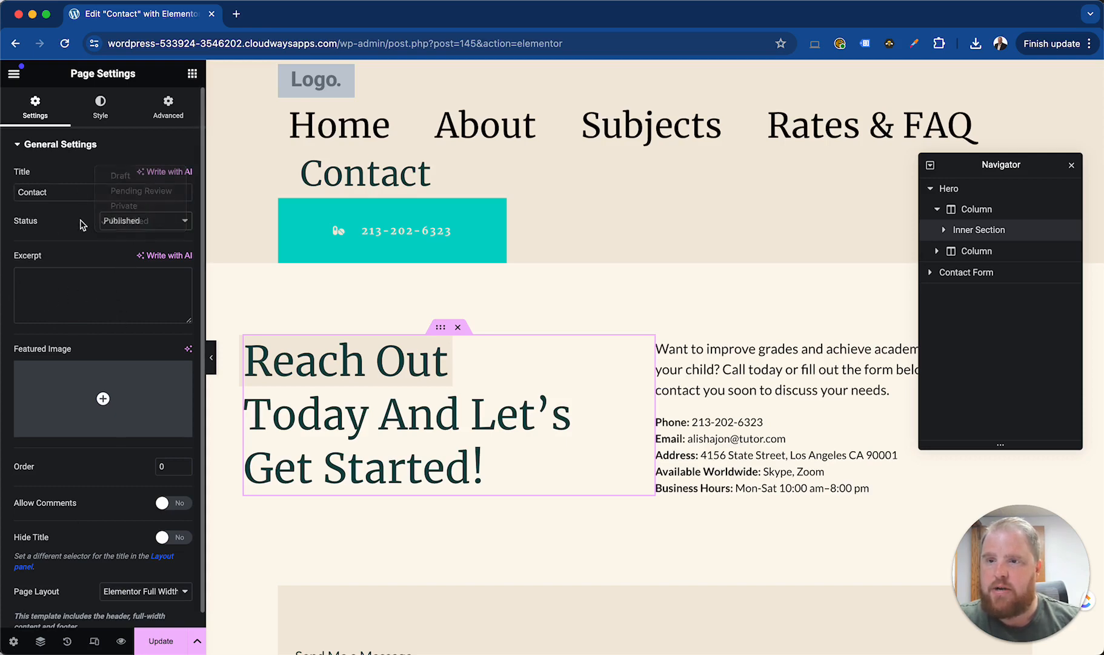
Try hiding the page title, then switch Hide Title back to No
{"action": "scroll", "coordinate": [108, 333], "scroll_direction": "down", "scroll_amount": 1}
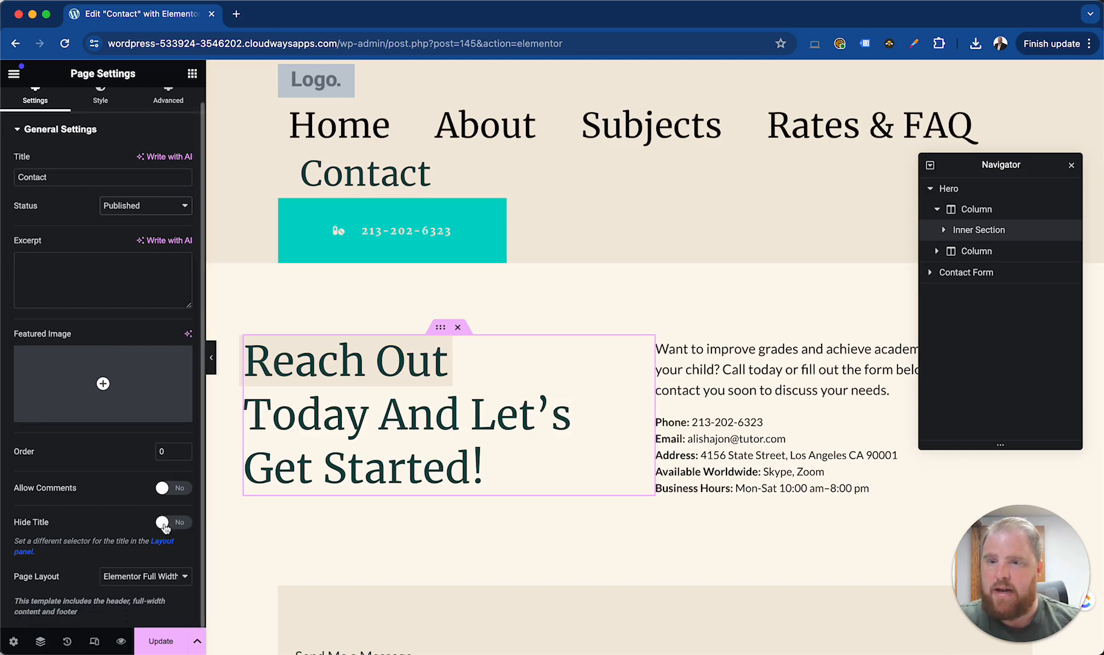
{"action": "left_click", "coordinate": [172, 522]}
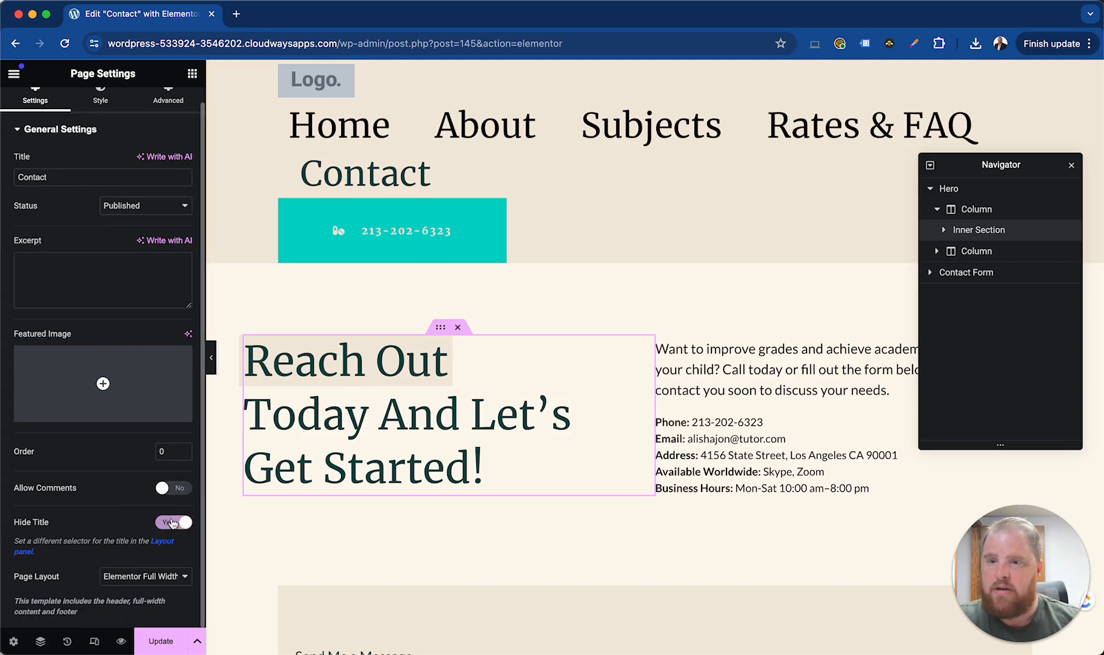
{"action": "left_click", "coordinate": [173, 523]}
Examine the page's body style and advanced settings, then return to its general settings
{"action": "scroll", "coordinate": [104, 125], "scroll_direction": "up", "scroll_amount": 1}
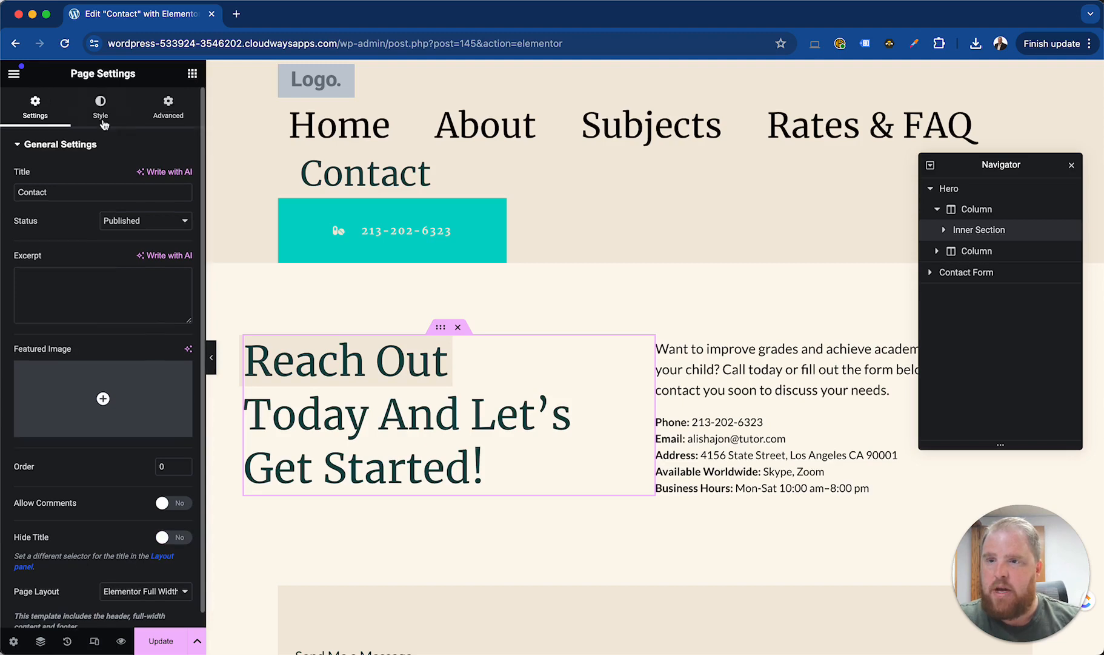
{"action": "left_click", "coordinate": [102, 118]}
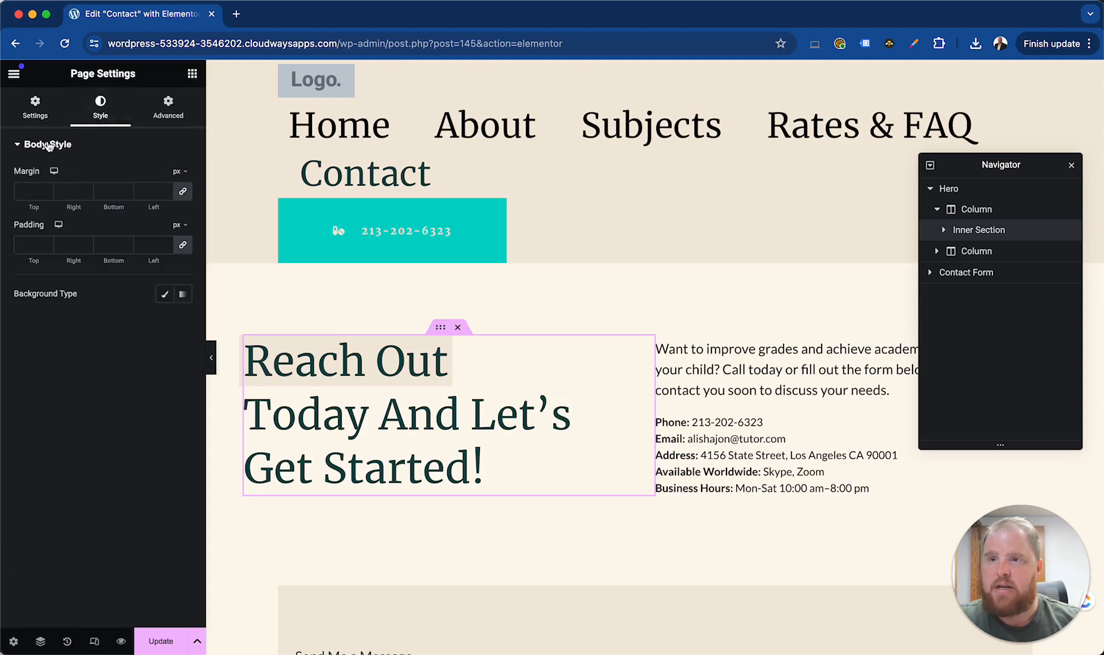
{"action": "left_click", "coordinate": [157, 97]}
{"action": "left_click", "coordinate": [35, 116]}
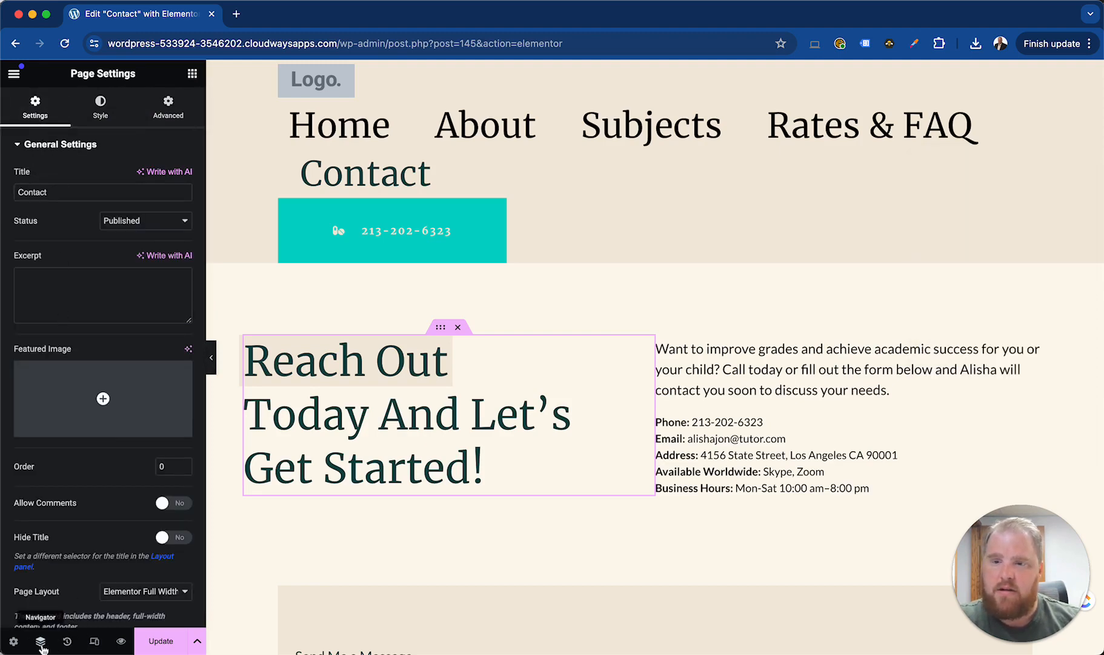
Toggle the Navigator's visibility and leave it displayed over the canvas
{"action": "left_click", "coordinate": [42, 646]}
{"action": "left_click", "coordinate": [41, 641]}
{"action": "left_click", "coordinate": [40, 641]}
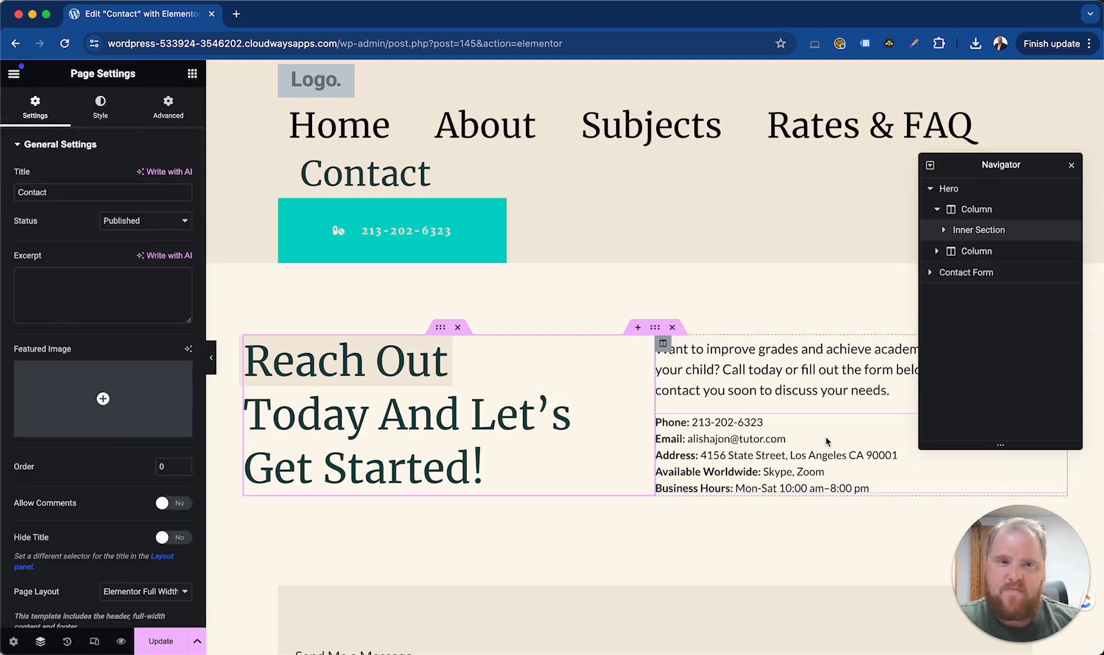
Expand the Contact Form section and its column in the Navigator and open the nested inner section's settings
{"action": "left_click", "coordinate": [994, 272]}
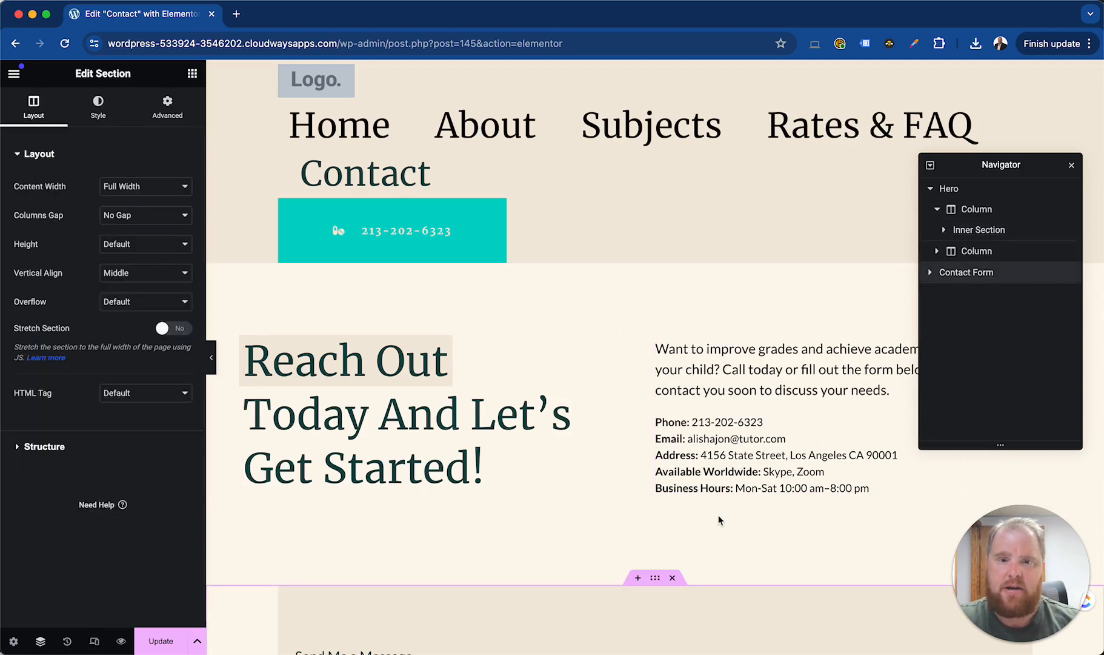
{"action": "scroll", "coordinate": [718, 514], "scroll_direction": "down", "scroll_amount": 5}
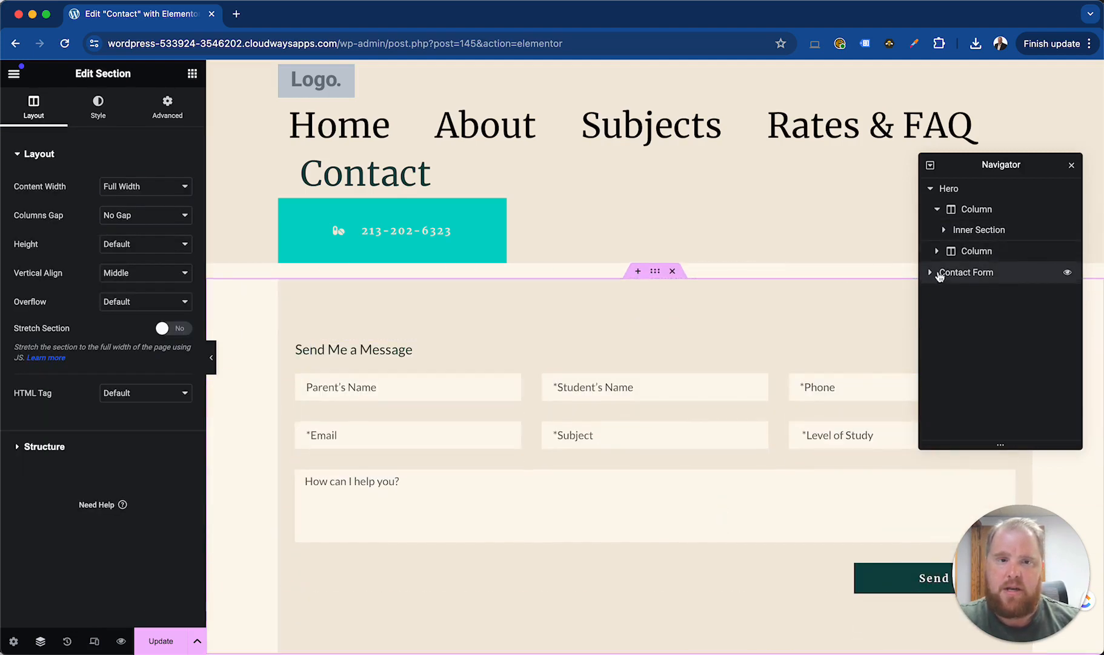
{"action": "left_click", "coordinate": [931, 273]}
{"action": "left_click", "coordinate": [938, 293]}
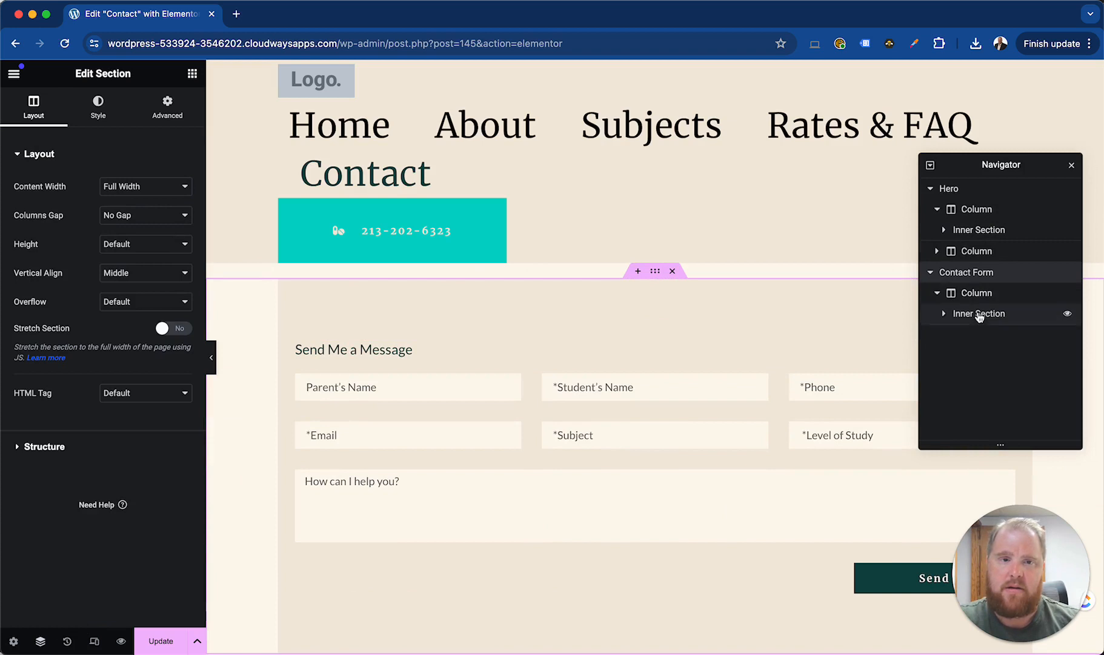
{"action": "left_click", "coordinate": [977, 314]}
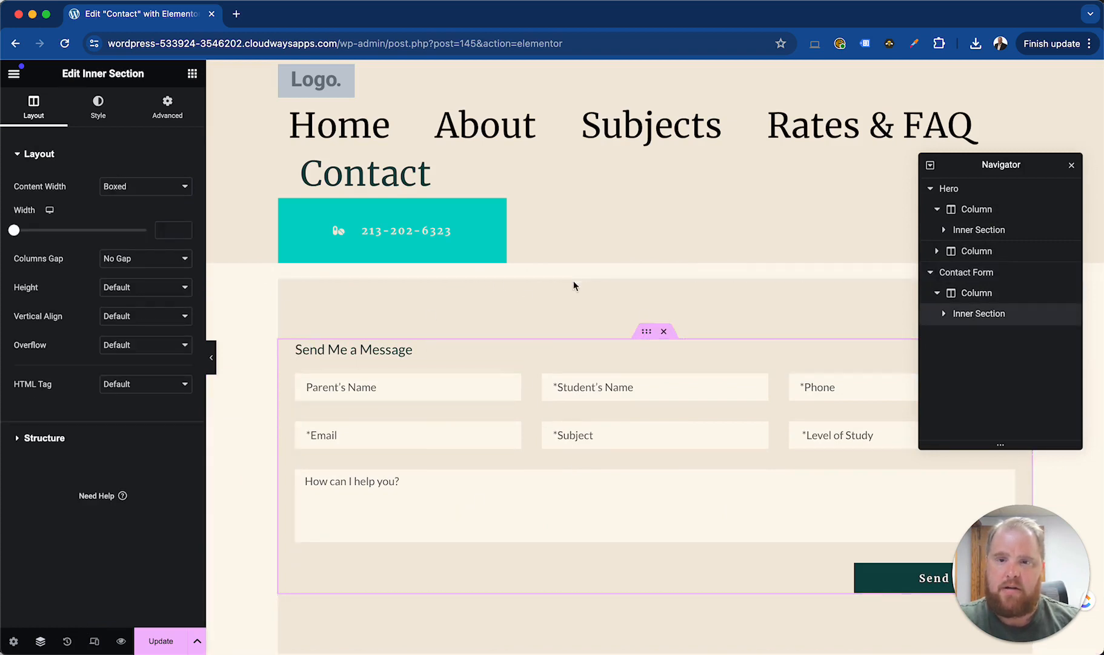
Review the page's edit history, then enter responsive mode and preview the page at tablet and mobile portrait sizes
{"action": "left_click", "coordinate": [67, 640]}
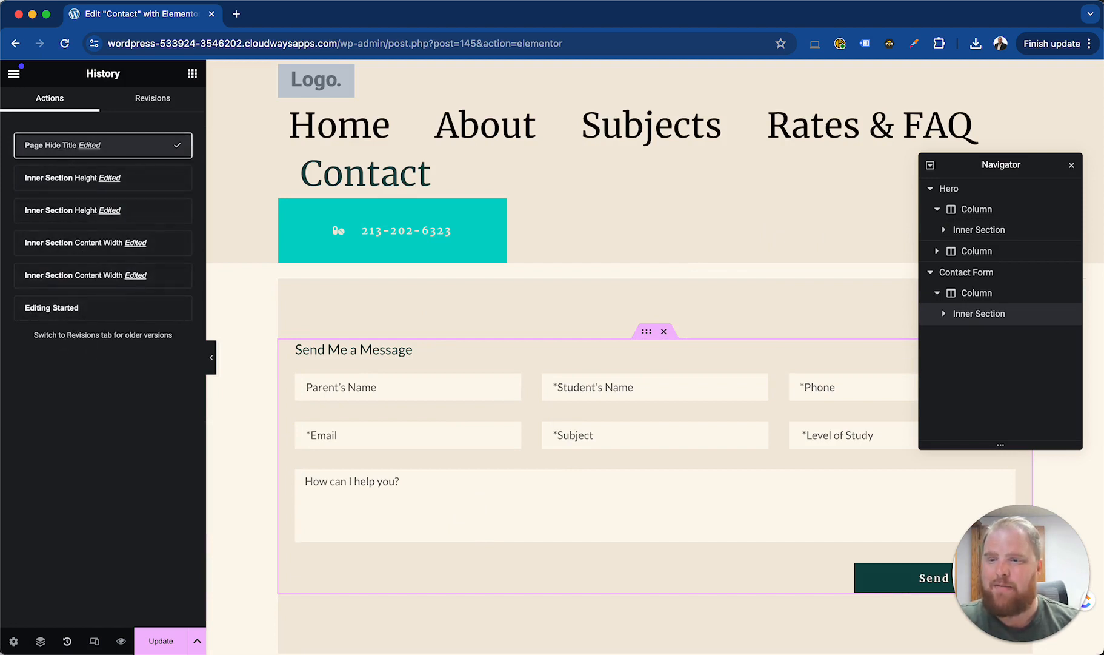
{"action": "left_click", "coordinate": [94, 640]}
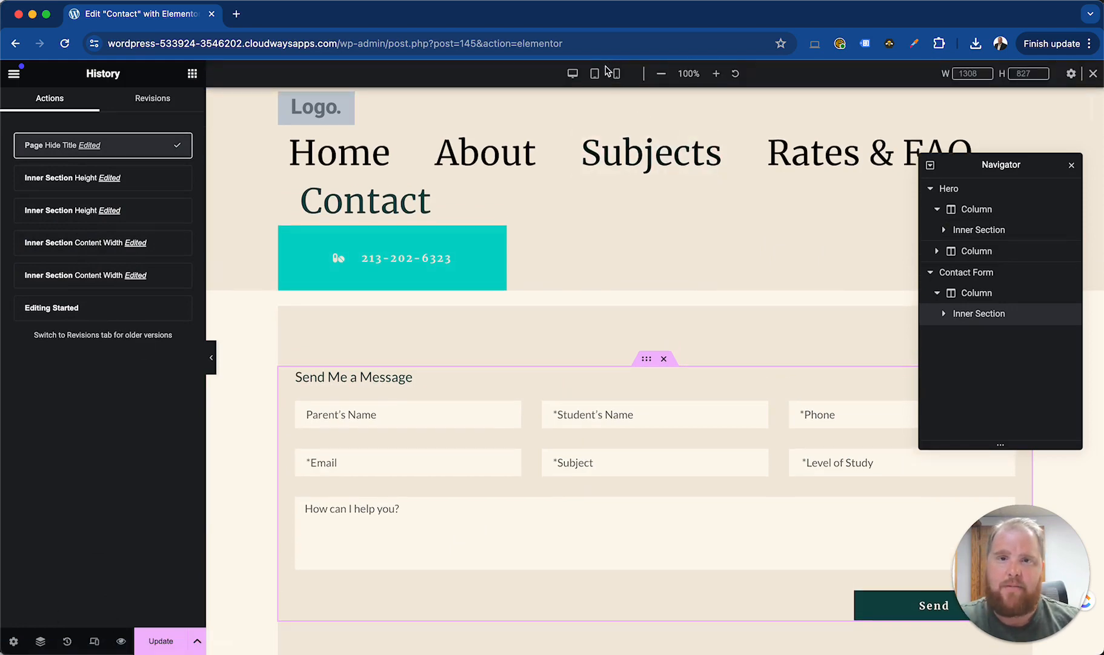
{"action": "left_click", "coordinate": [596, 73]}
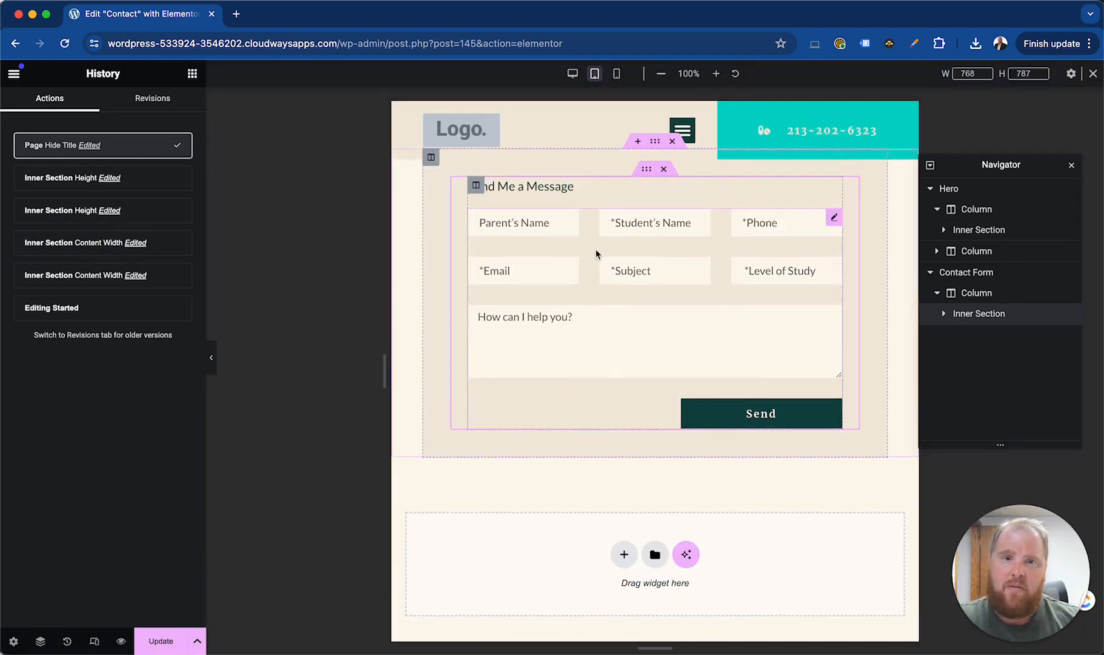
{"action": "left_click", "coordinate": [617, 73]}
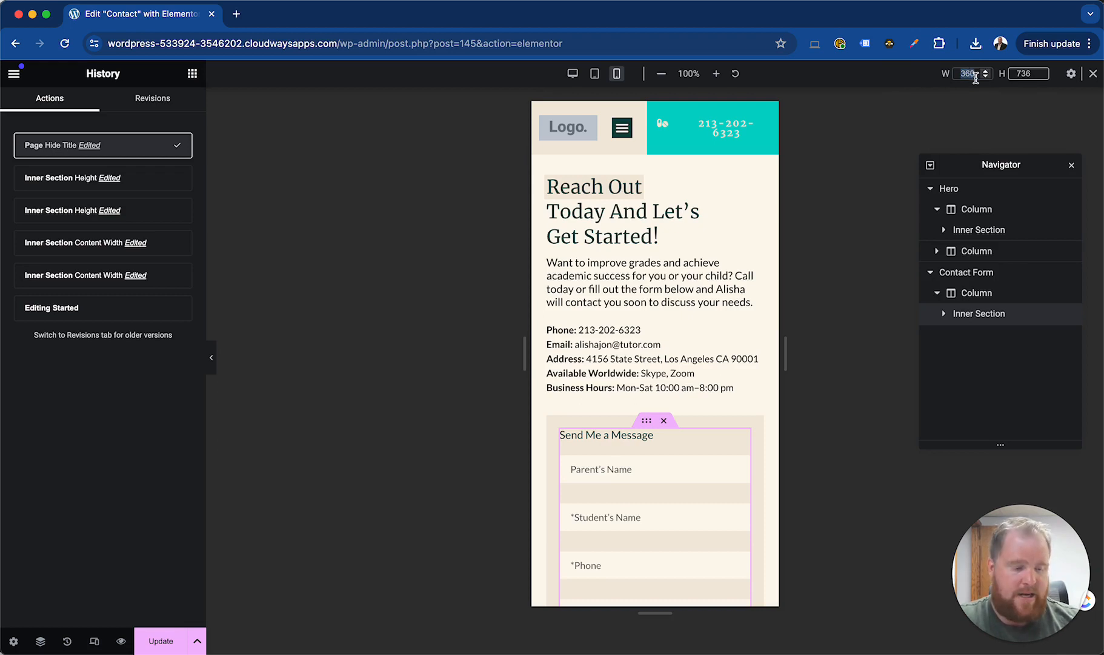
Try a 500 px preview width in mobile view, then restore the mobile portrait preset
{"action": "type", "text": "500"}
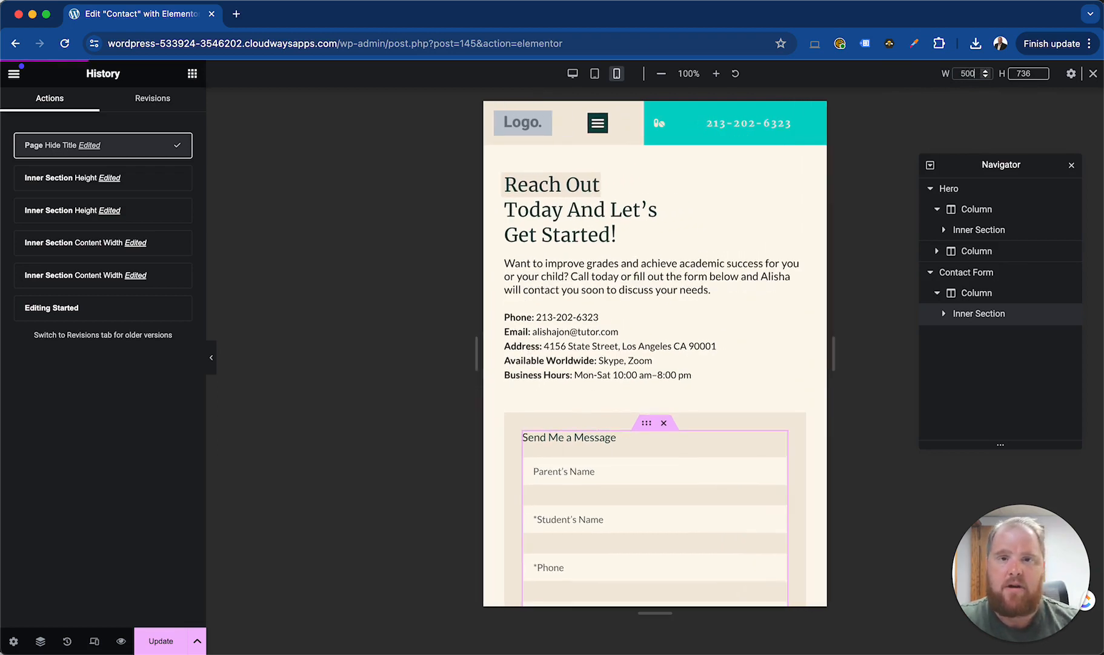
{"action": "double_click", "coordinate": [966, 73]}
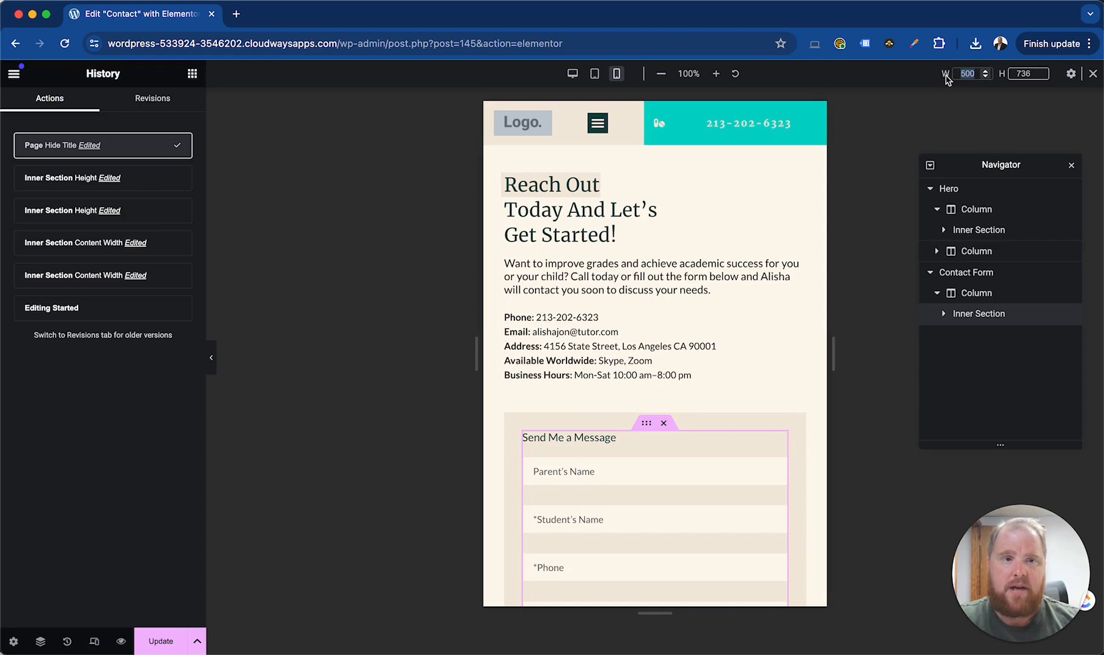
{"action": "left_click", "coordinate": [616, 73]}
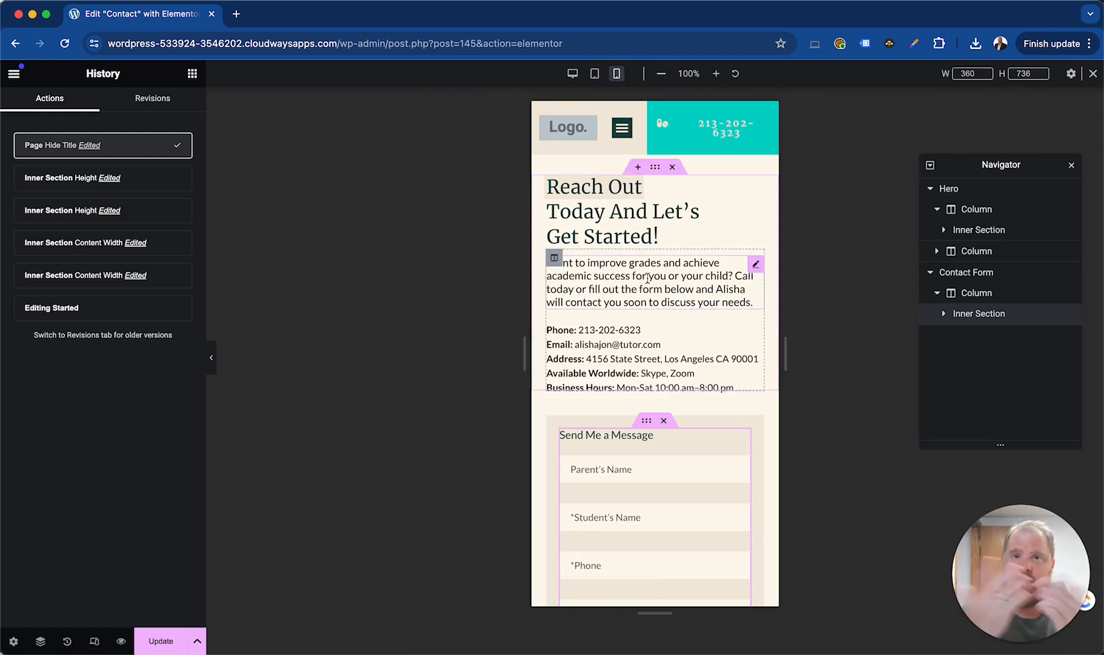
Recheck the tablet and mobile previews, then leave responsive mode and display the main Elementor menu
{"action": "left_click", "coordinate": [597, 73]}
{"action": "left_click", "coordinate": [617, 74]}
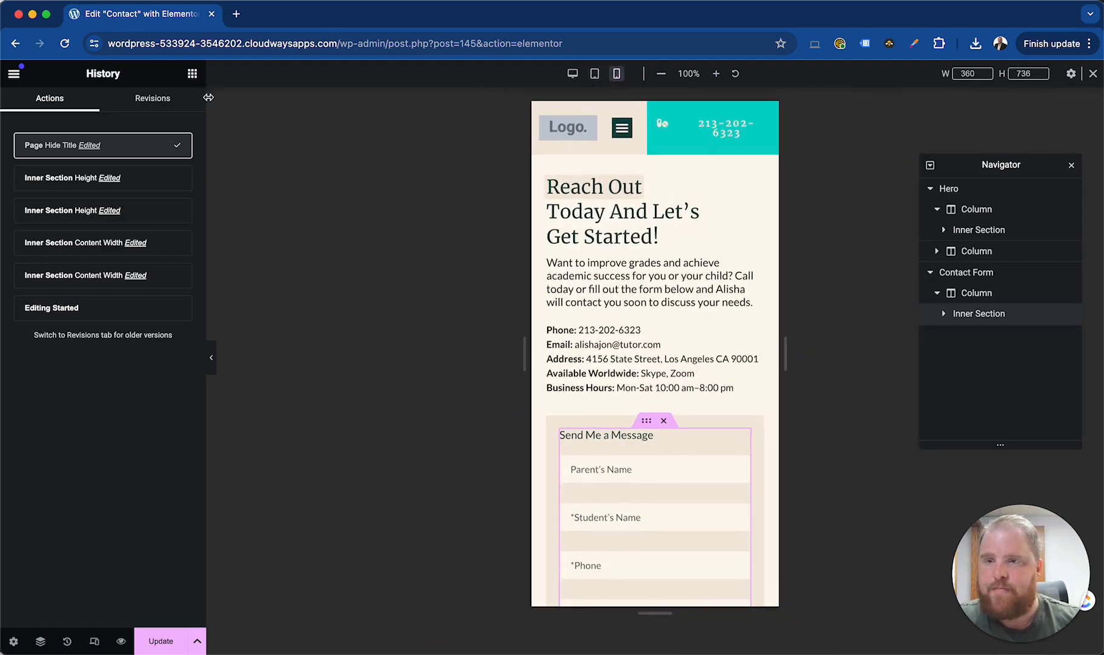
{"action": "left_click", "coordinate": [95, 642]}
{"action": "left_click", "coordinate": [14, 73]}
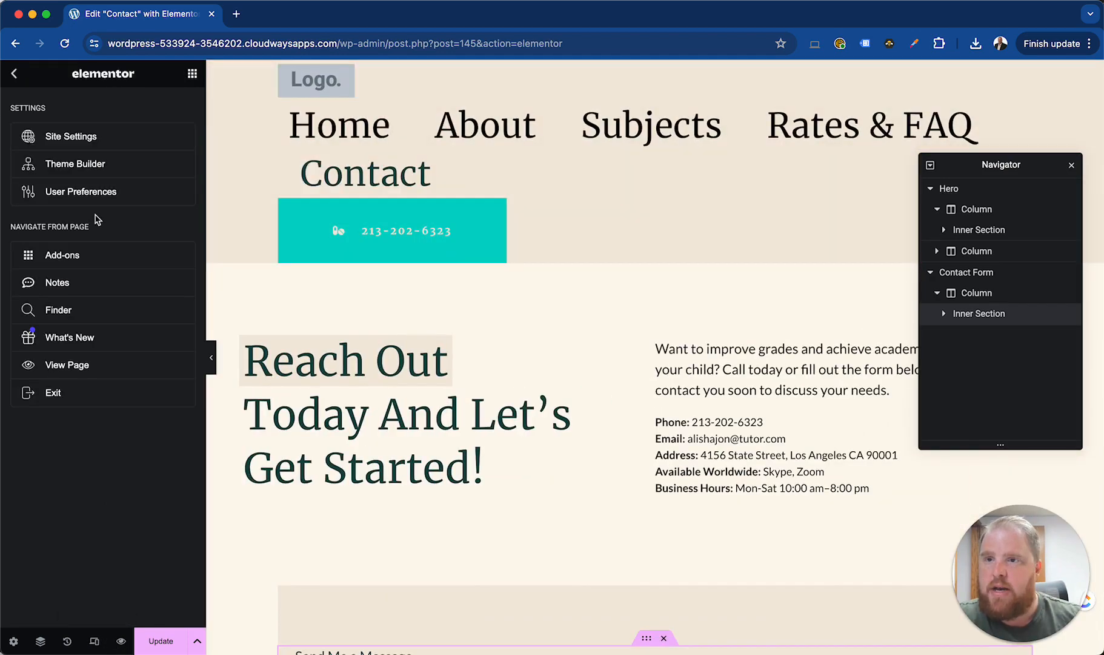
Try underlining the hero heading text from "ay And Let's" through "Get Started!", then remove the underline
{"action": "left_click", "coordinate": [400, 339]}
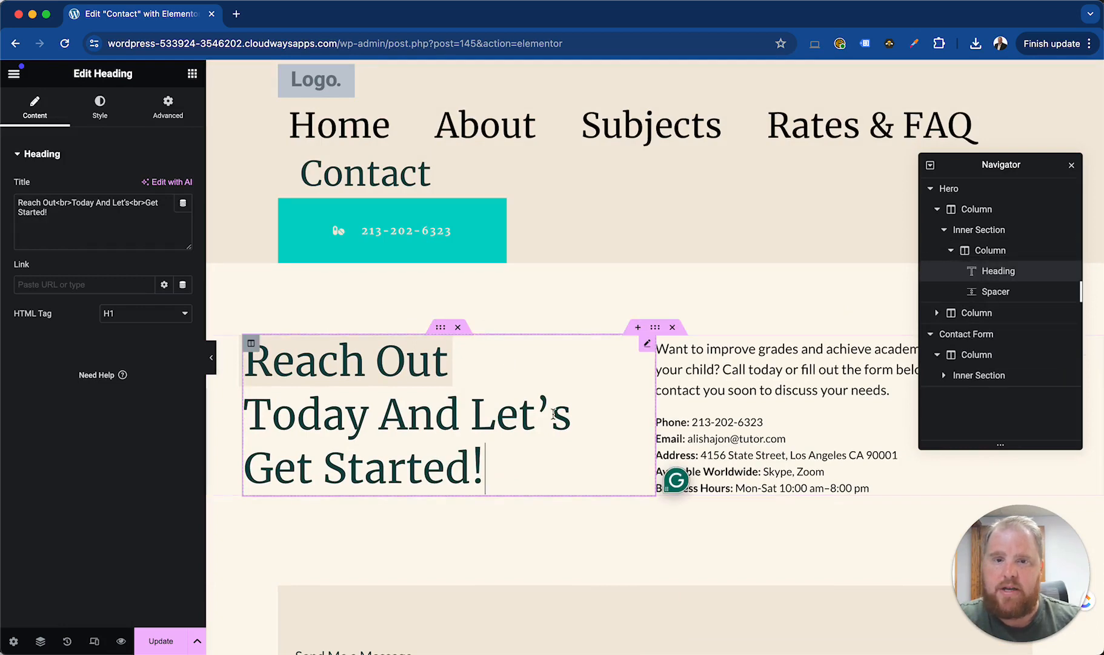
{"action": "scroll", "coordinate": [552, 413], "scroll_direction": "down", "scroll_amount": 10}
{"action": "scroll", "coordinate": [553, 413], "scroll_direction": "up", "scroll_amount": 10}
{"action": "left_click_drag", "start_coordinate": [484, 468], "coordinate": [322, 415]}
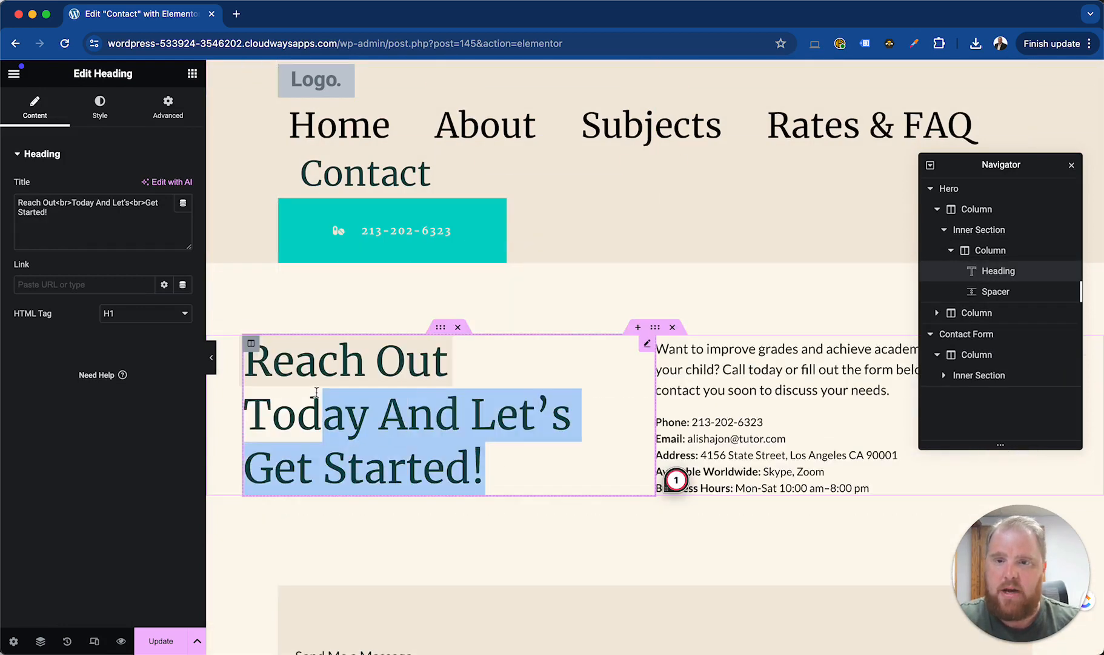
{"action": "left_click", "coordinate": [408, 370]}
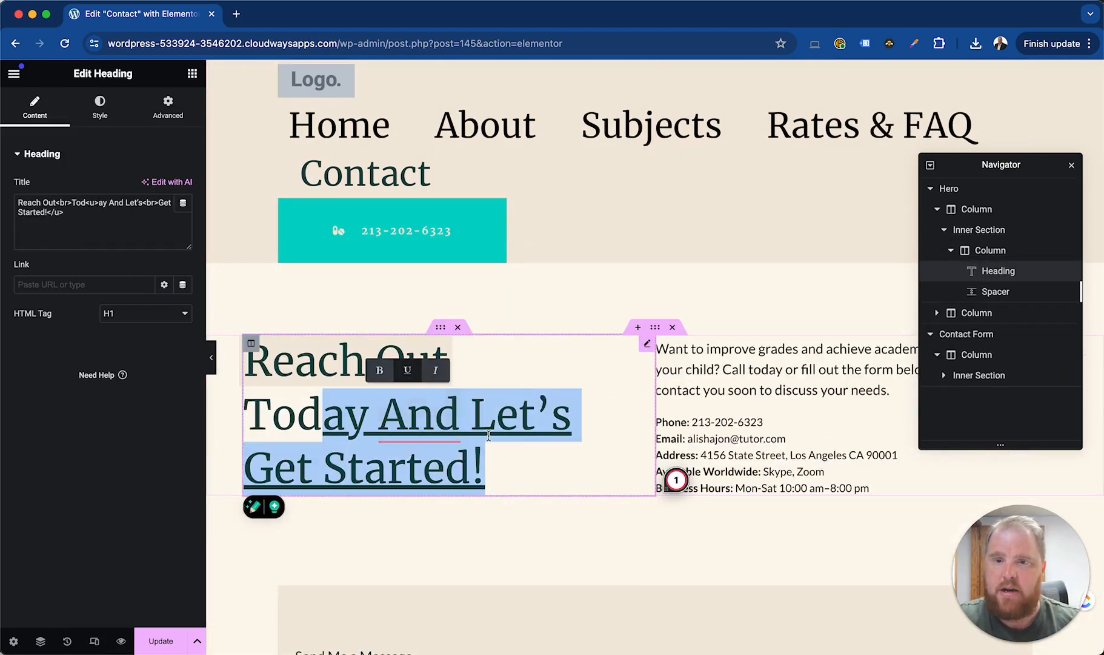
{"action": "left_click", "coordinate": [409, 374]}
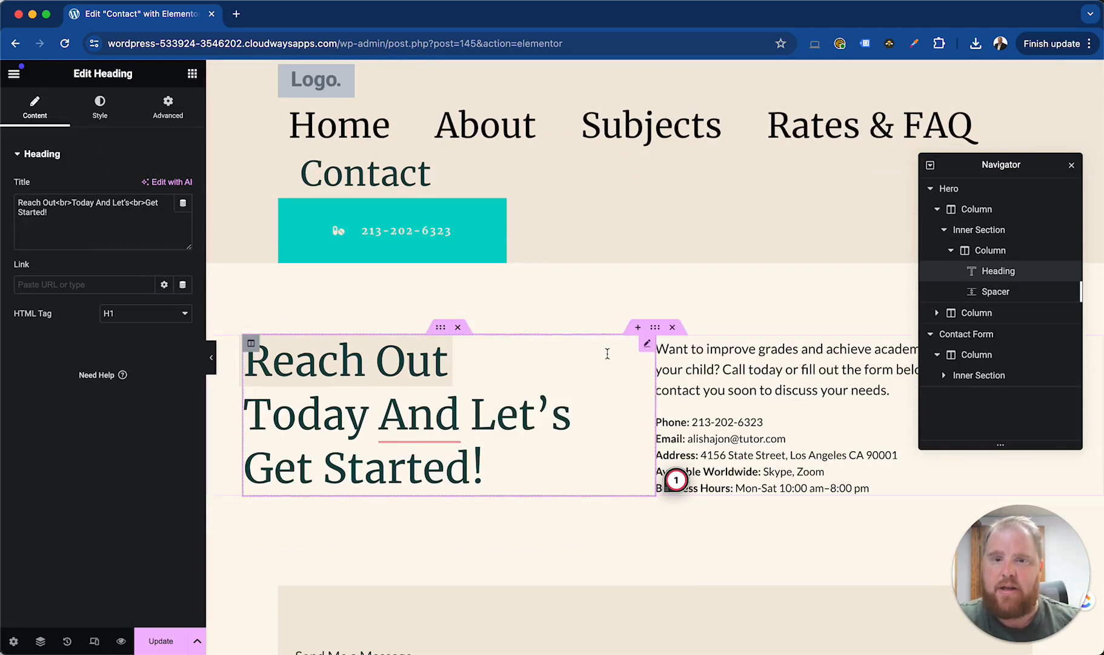
Select the Hero section and open its style settings
{"action": "scroll", "coordinate": [579, 462], "scroll_direction": "down", "scroll_amount": 8}
{"action": "scroll", "coordinate": [581, 464], "scroll_direction": "up", "scroll_amount": 6}
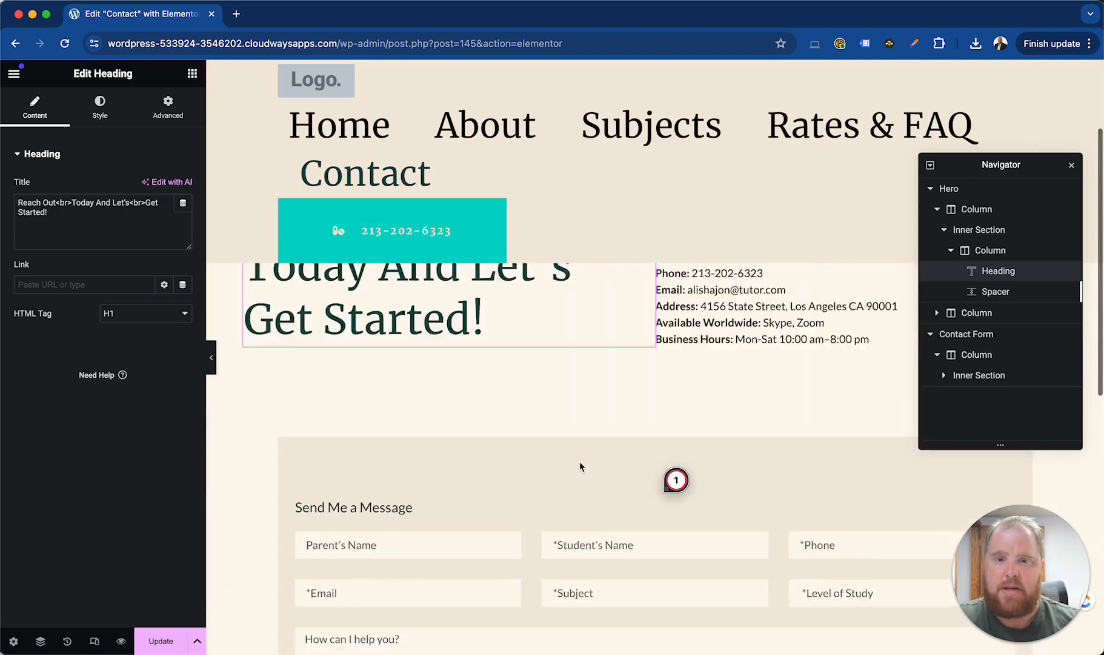
{"action": "left_click", "coordinate": [659, 333]}
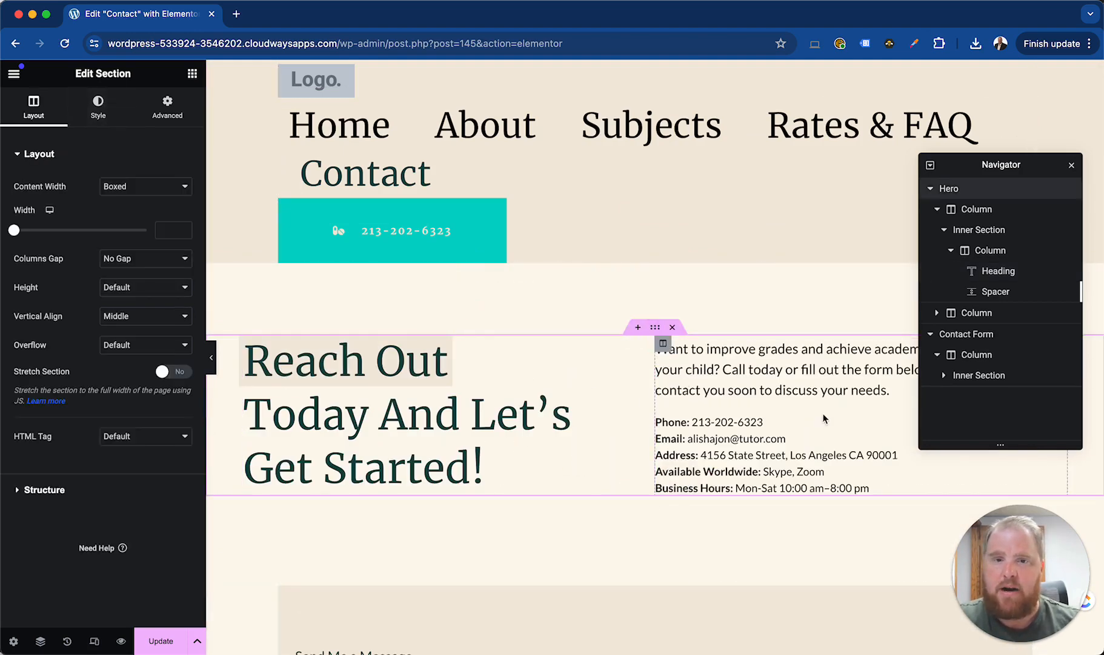
{"action": "left_click", "coordinate": [98, 104]}
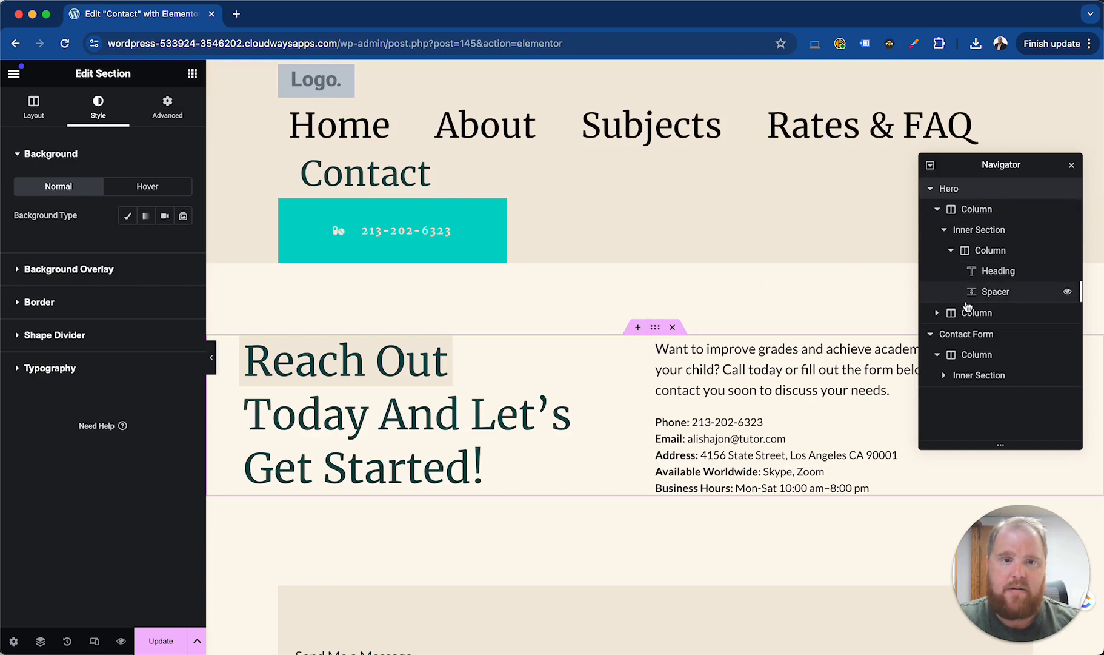
{"action": "left_click", "coordinate": [97, 115]}
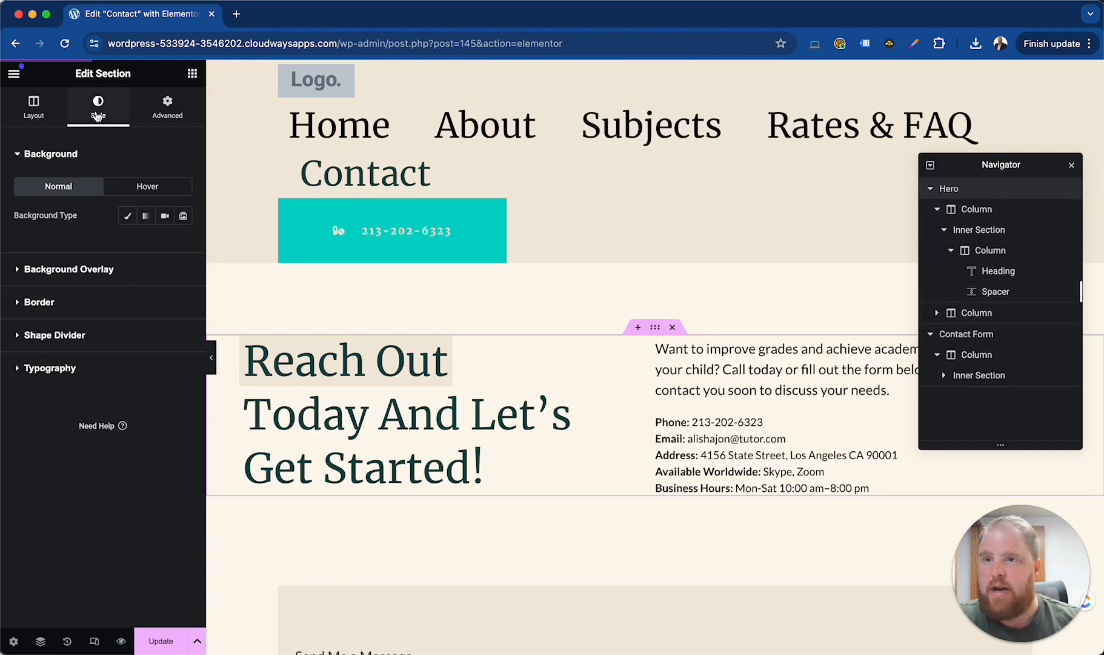
Examine the Hero section's background overlay options
{"action": "left_click", "coordinate": [65, 271]}
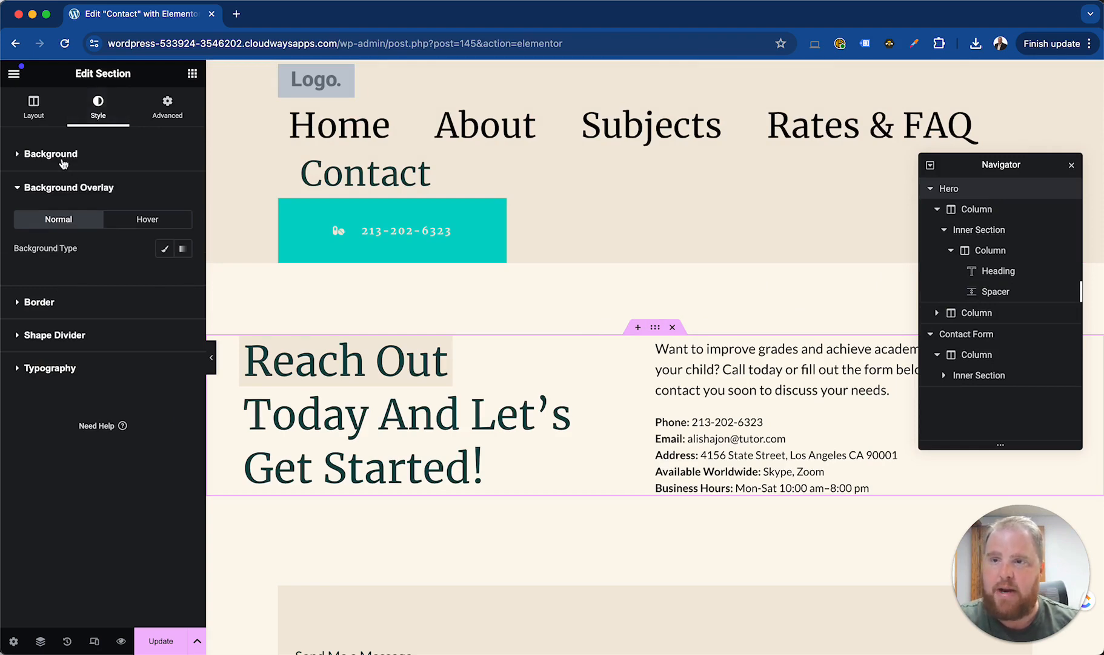
{"action": "left_click", "coordinate": [63, 155]}
{"action": "left_click", "coordinate": [69, 270]}
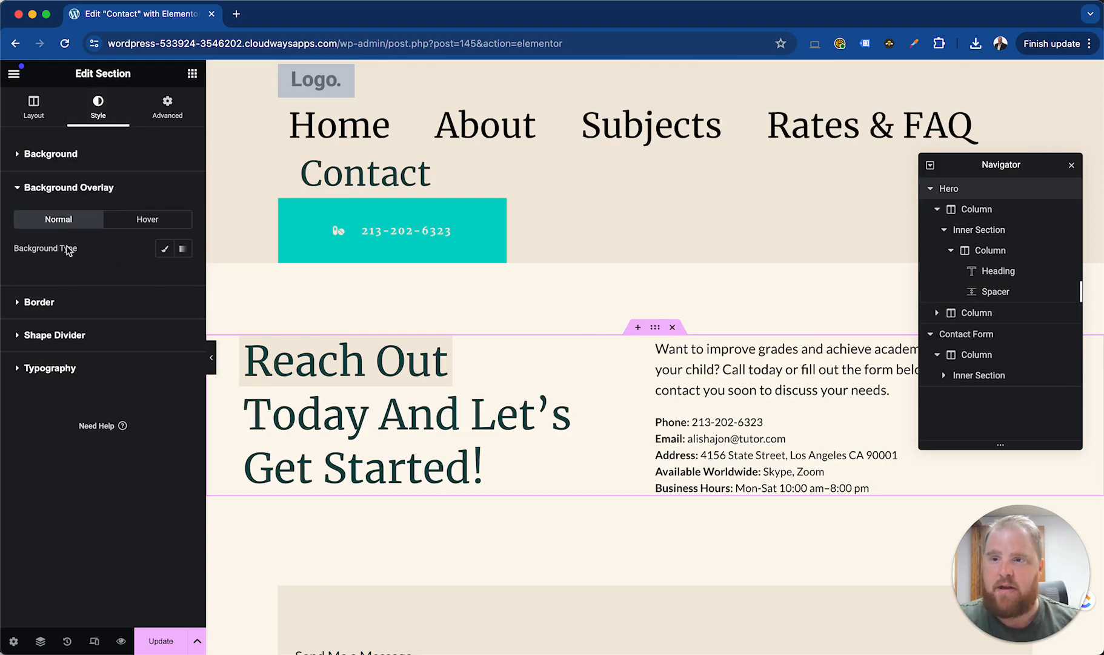
Give the Hero section a classic background in red, about #D61A1A, for the normal state
{"action": "left_click", "coordinate": [71, 159]}
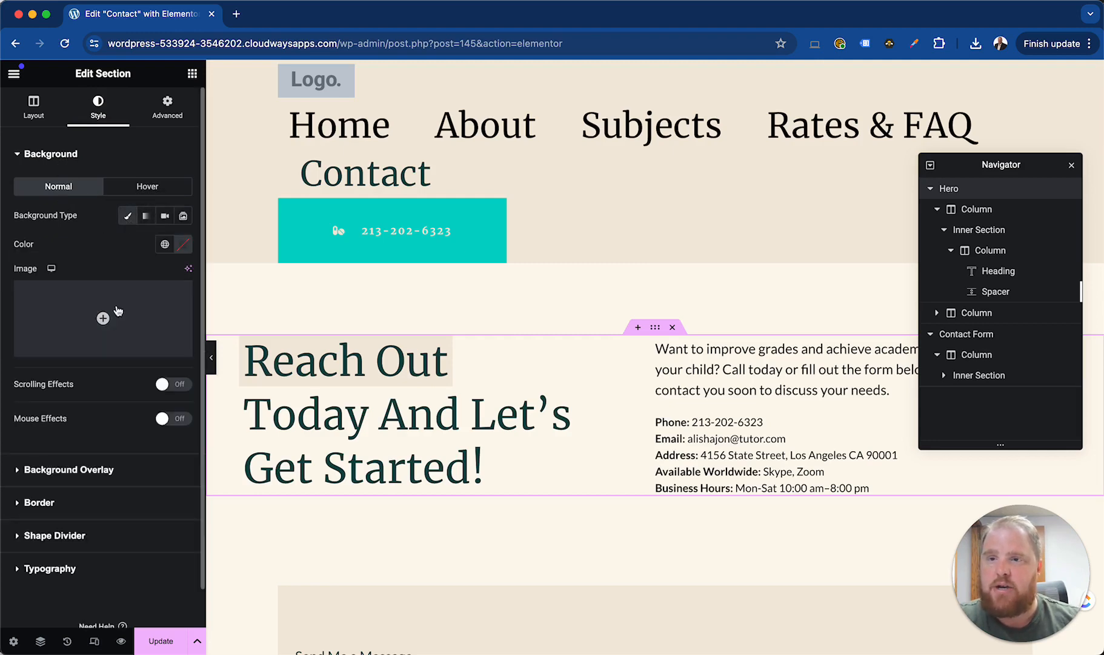
{"action": "left_click", "coordinate": [183, 244]}
{"action": "left_click_drag", "start_coordinate": [205, 332], "coordinate": [257, 315]}
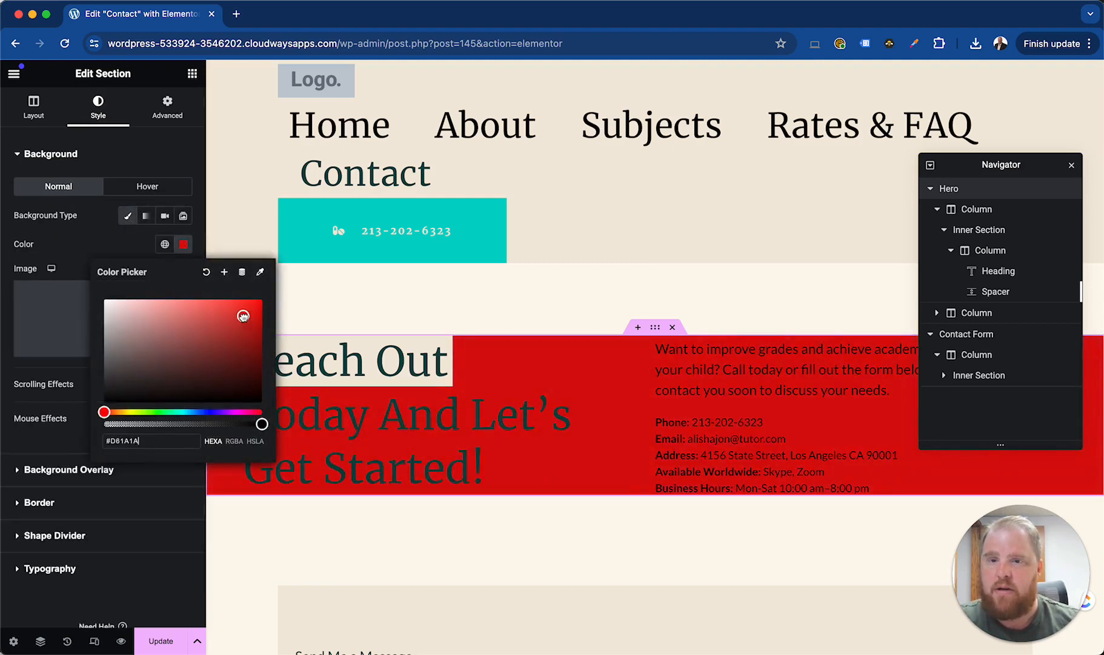
{"action": "left_click", "coordinate": [82, 258]}
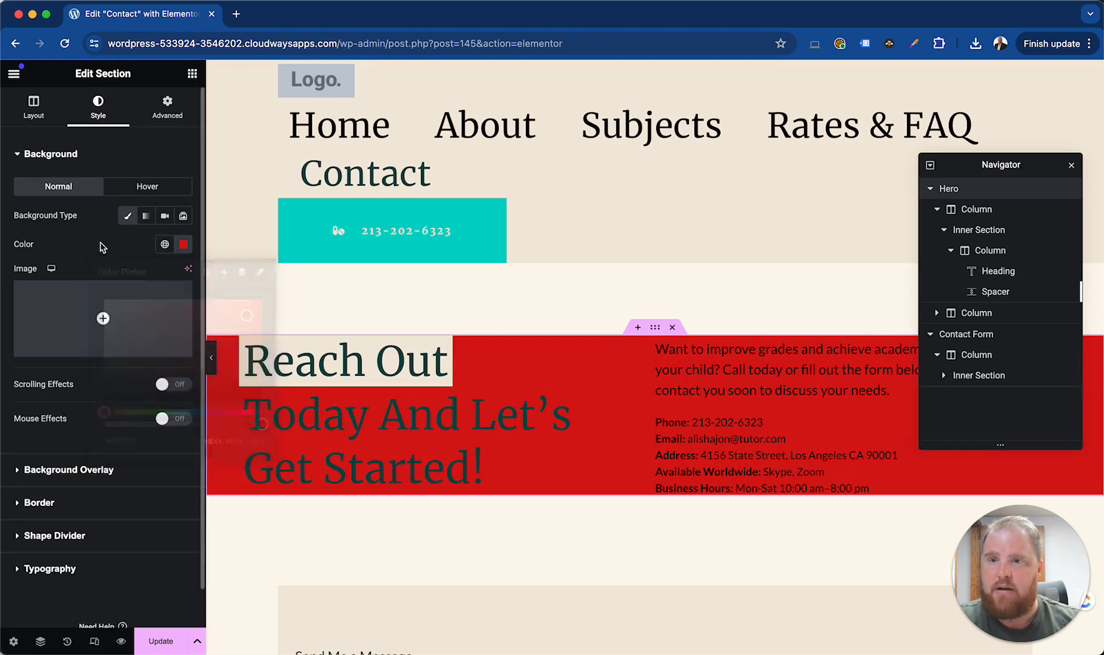
Try a classic yellow hover background on the Hero section, then clear the colour and return to the normal state
{"action": "left_click", "coordinate": [123, 185]}
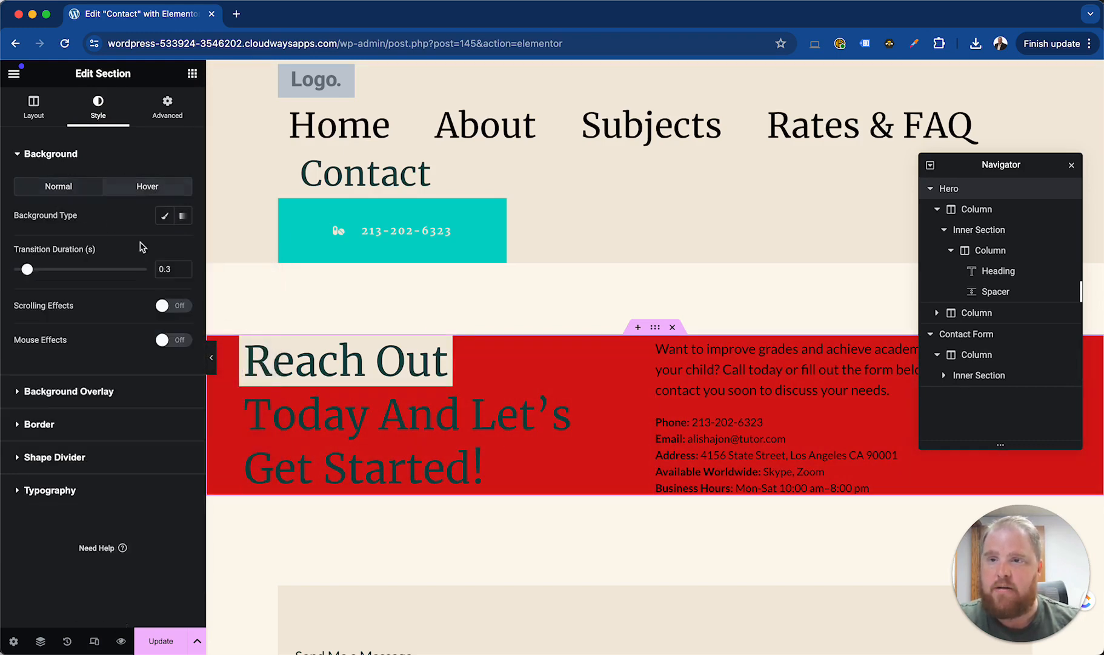
{"action": "left_click", "coordinate": [164, 216]}
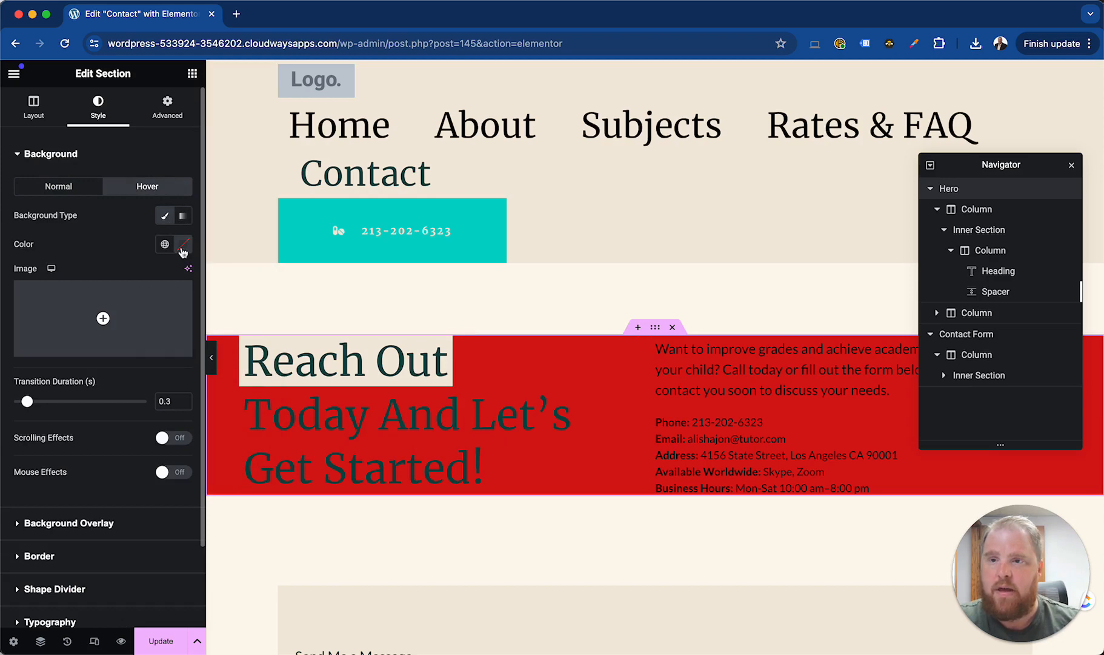
{"action": "left_click", "coordinate": [182, 248]}
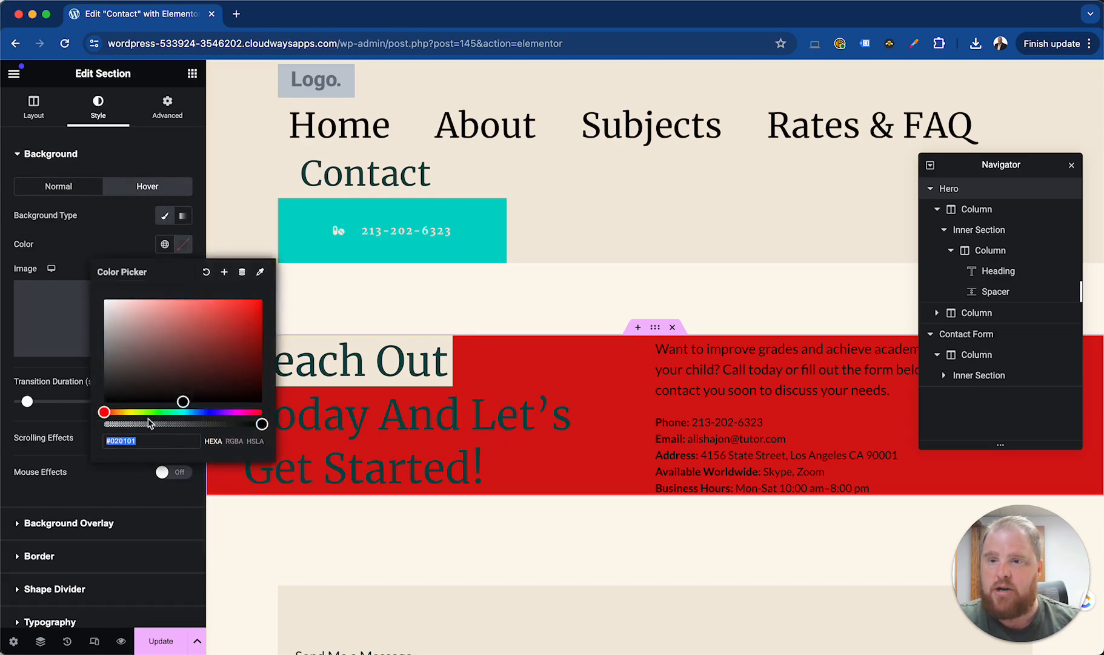
{"action": "left_click", "coordinate": [130, 412]}
{"action": "left_click", "coordinate": [239, 329]}
{"action": "left_click", "coordinate": [136, 243]}
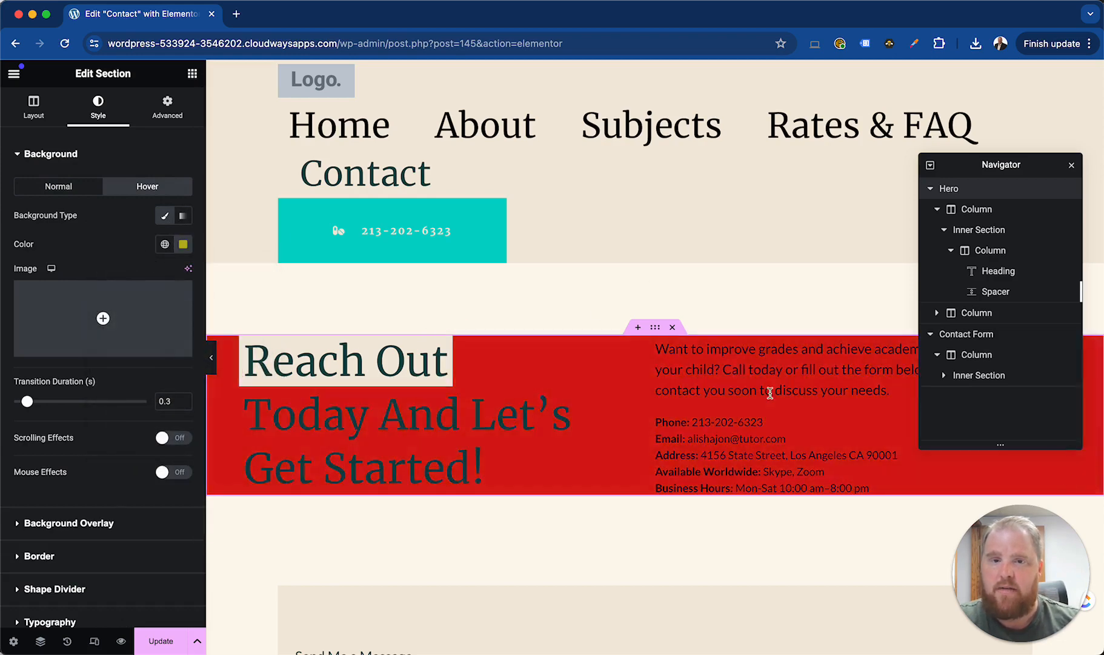
{"action": "left_click", "coordinate": [182, 245]}
{"action": "left_click", "coordinate": [82, 193]}
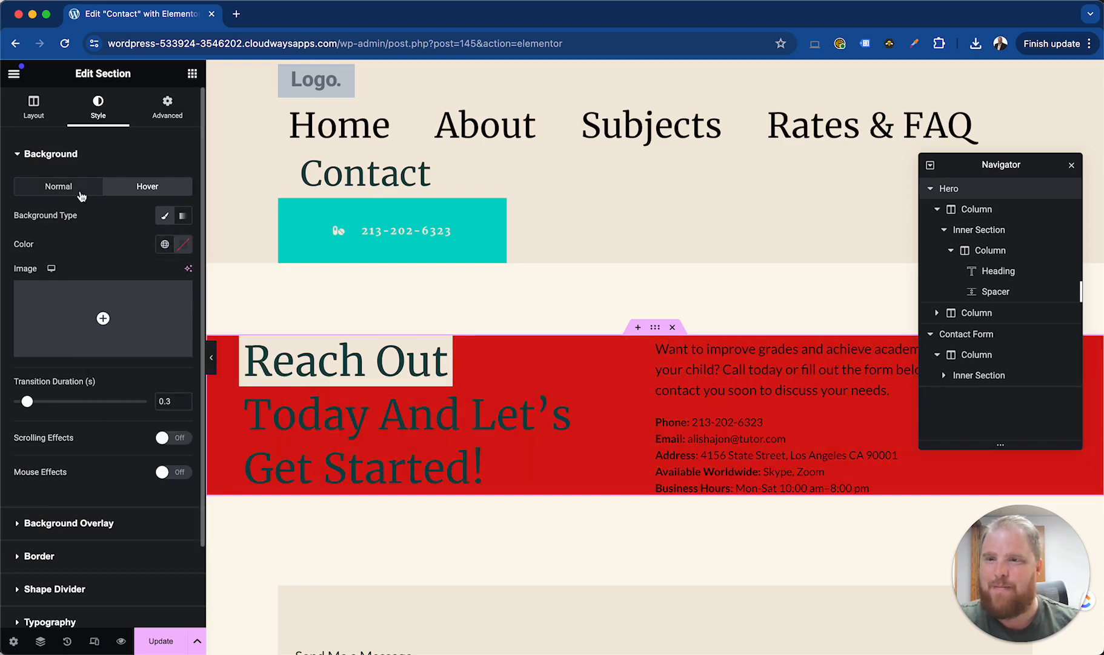
{"action": "left_click", "coordinate": [82, 189]}
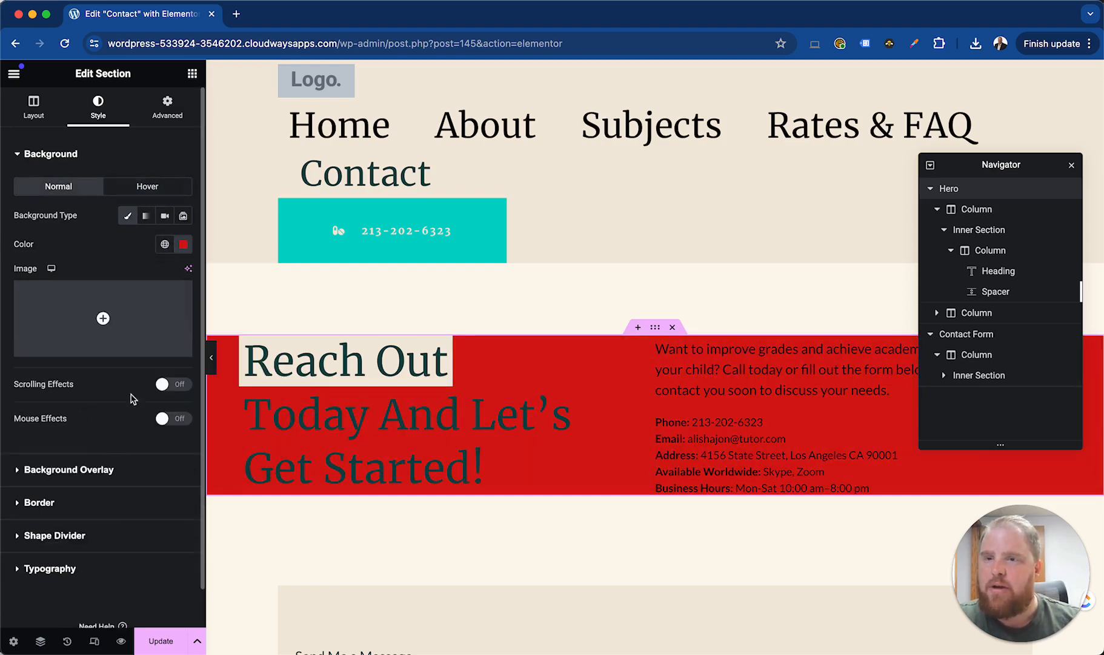
Enable scrolling effects on the Hero background with vertical scroll direction Down, speed 2.5 and viewport bottom at 11%
{"action": "left_click", "coordinate": [176, 385]}
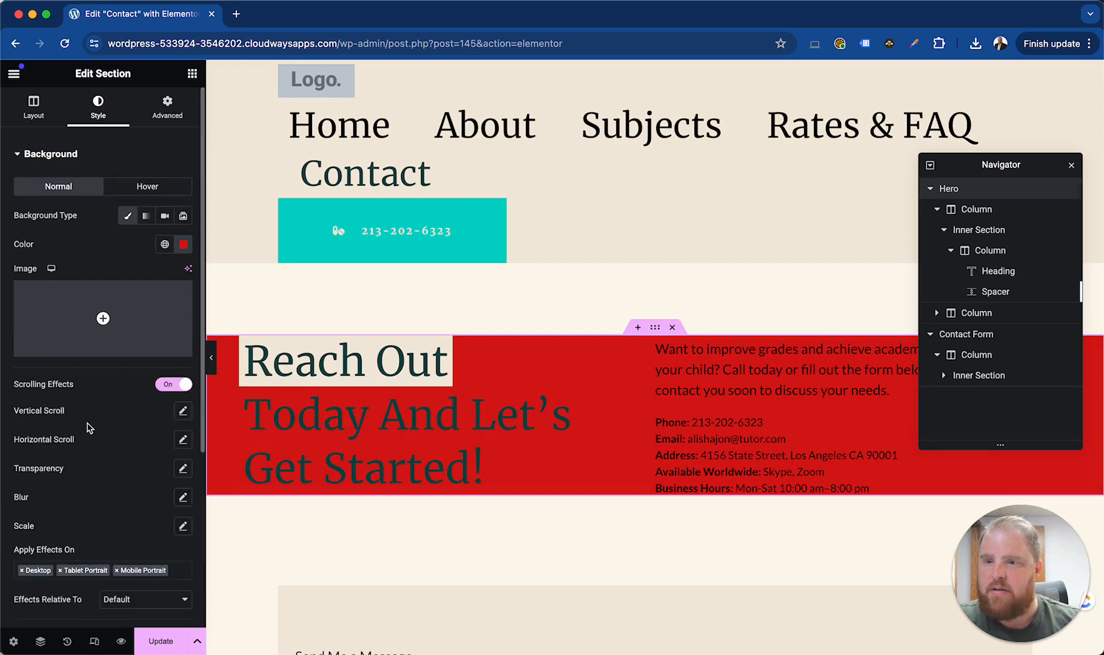
{"action": "left_click", "coordinate": [183, 410]}
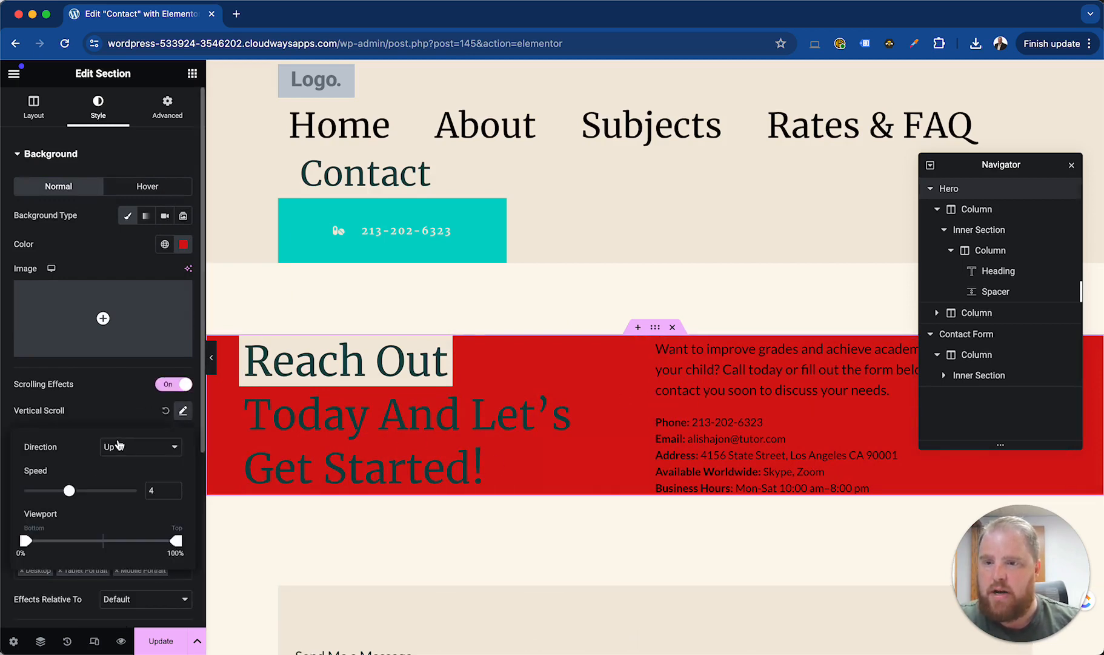
{"action": "left_click", "coordinate": [137, 447]}
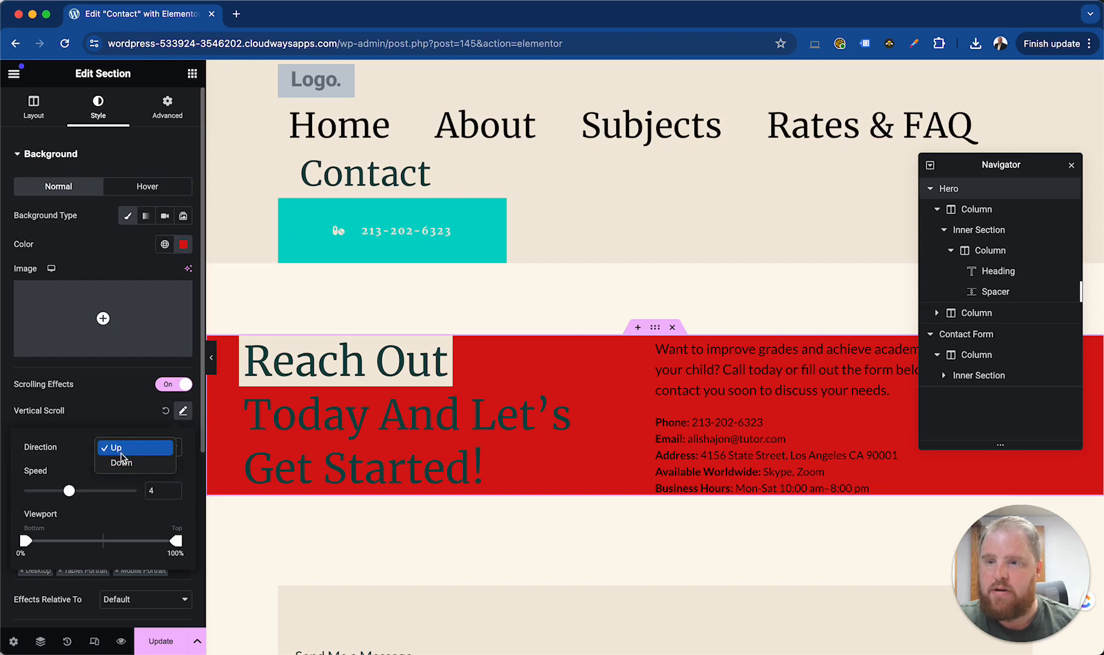
{"action": "left_click", "coordinate": [75, 449]}
{"action": "left_click_drag", "start_coordinate": [69, 490], "coordinate": [52, 490]}
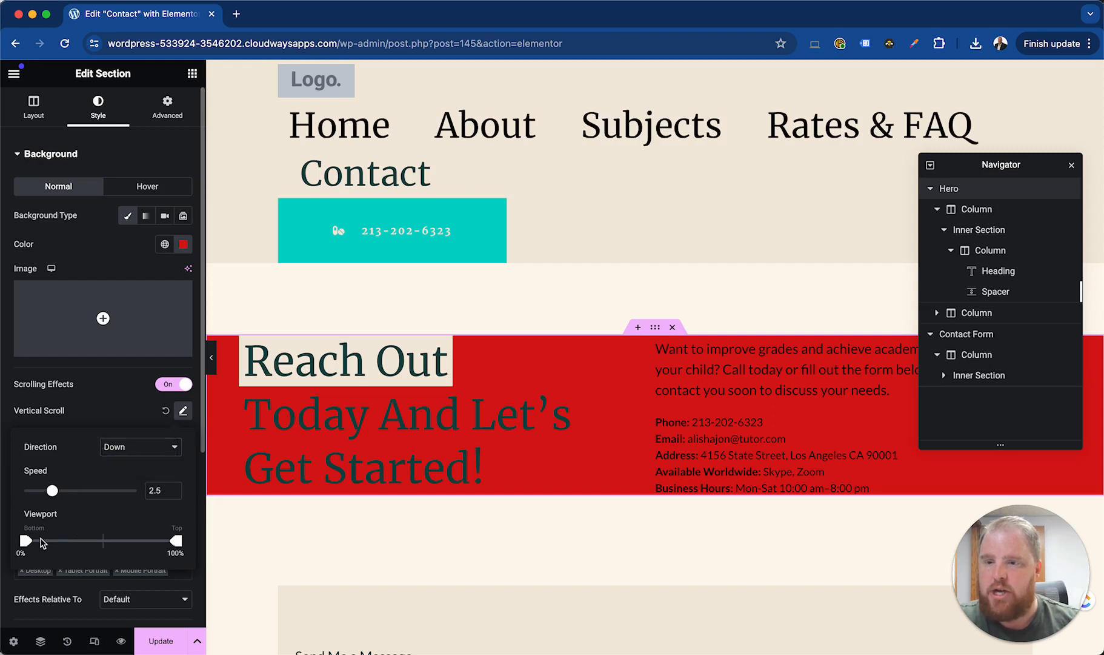
{"action": "mouse_move", "coordinate": [26, 543]}
{"action": "left_mouse_down"}
{"action": "mouse_move", "coordinate": [69, 540]}
{"action": "mouse_move", "coordinate": [42, 541]}
{"action": "left_mouse_up"}
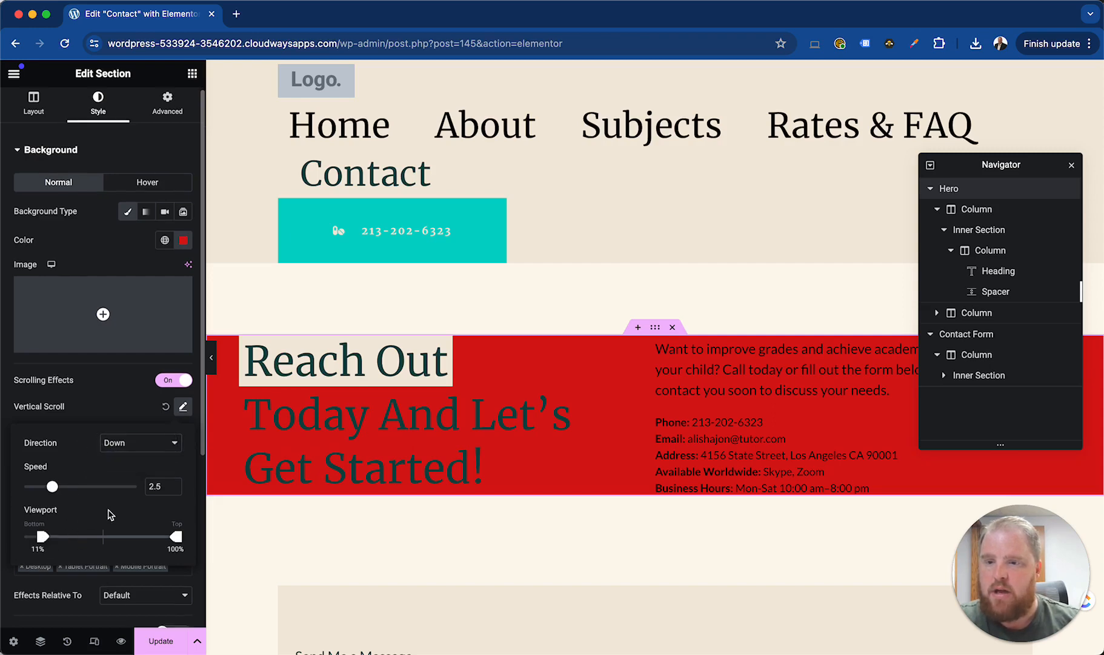
Preview the scrolling effect on the page, then switch the Hero section's scrolling effects off and back on
{"action": "scroll", "coordinate": [111, 519], "scroll_direction": "down", "scroll_amount": 1}
{"action": "scroll", "coordinate": [472, 451], "scroll_direction": "down", "scroll_amount": 1}
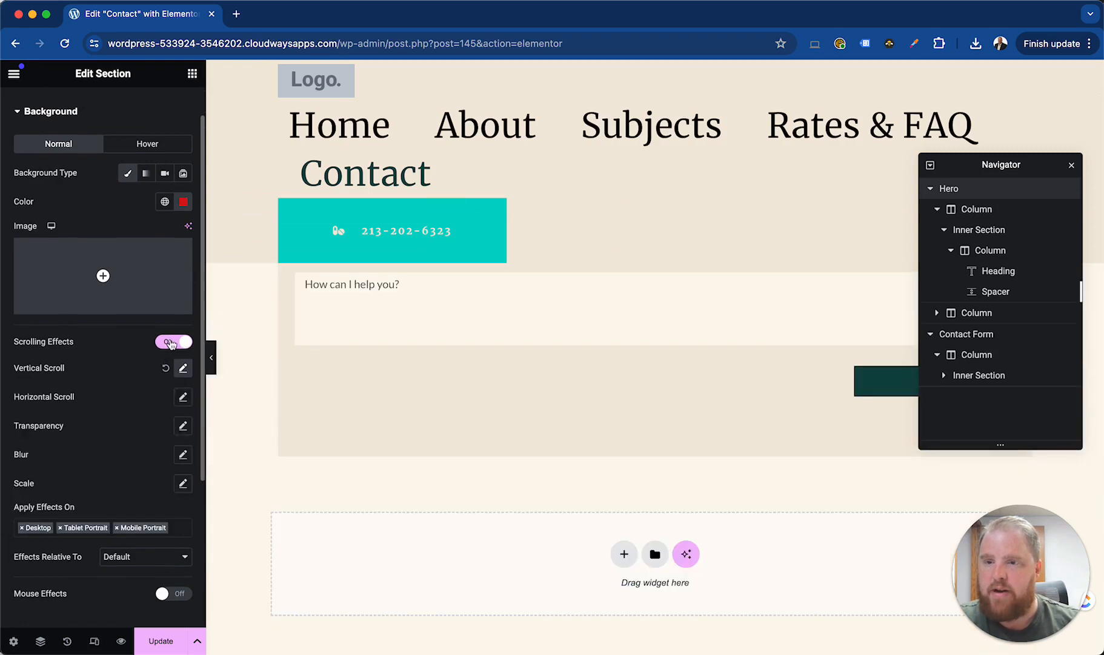
{"action": "left_click", "coordinate": [171, 343]}
{"action": "left_click", "coordinate": [170, 344]}
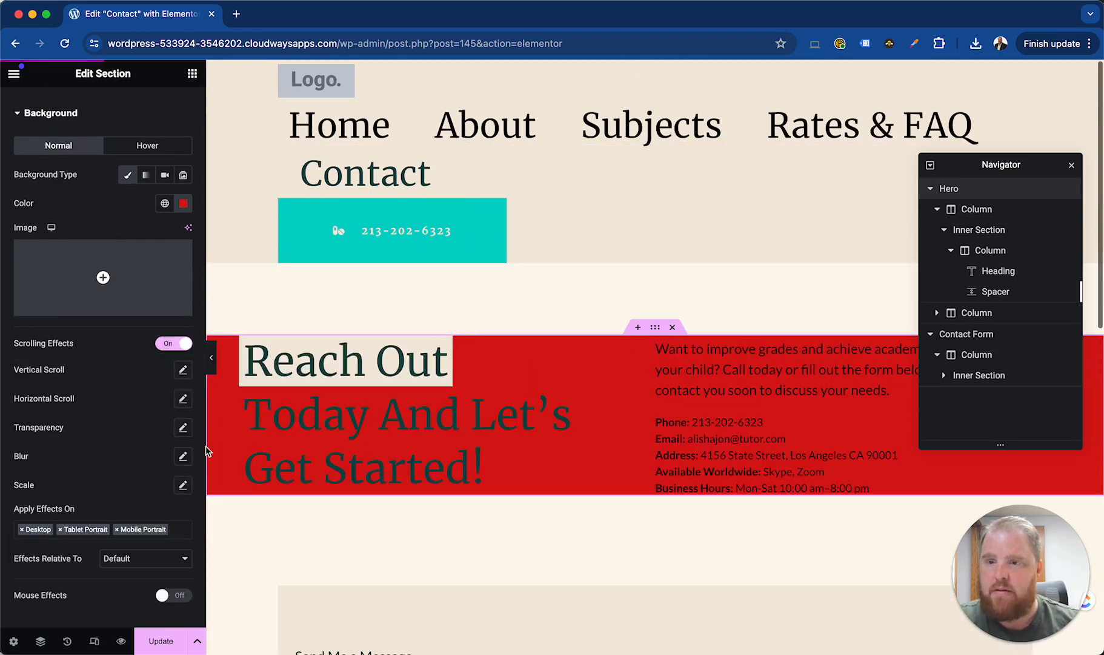
Try the Scale scrolling effect on the Hero background with direction Scale Up
{"action": "left_click", "coordinate": [183, 484]}
{"action": "left_click", "coordinate": [137, 462]}
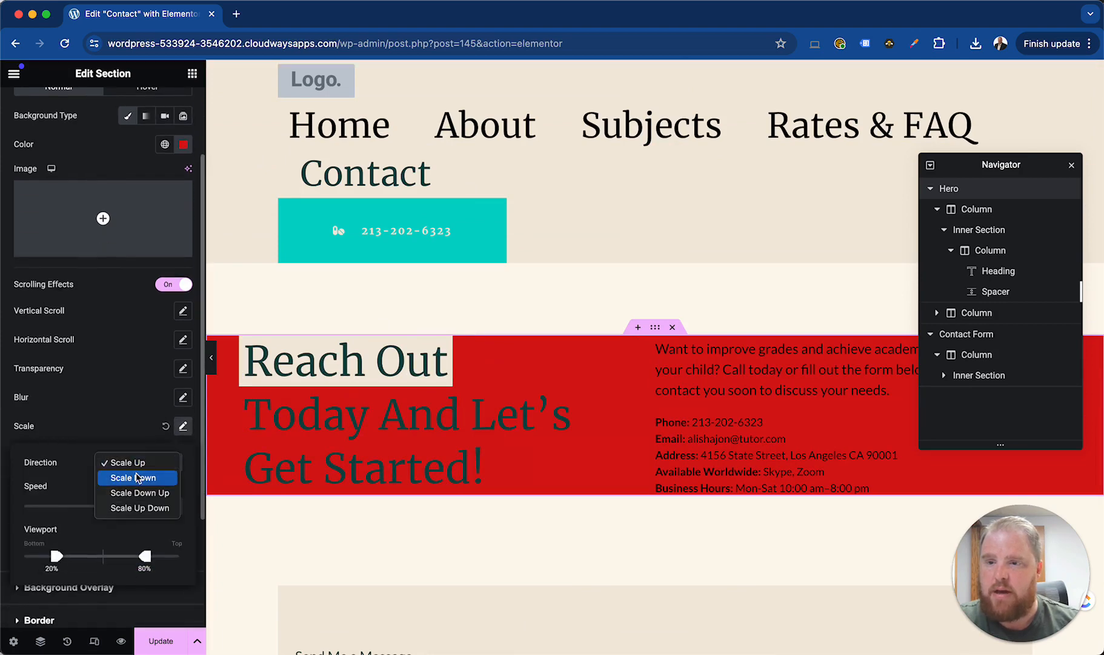
{"action": "left_click", "coordinate": [136, 467]}
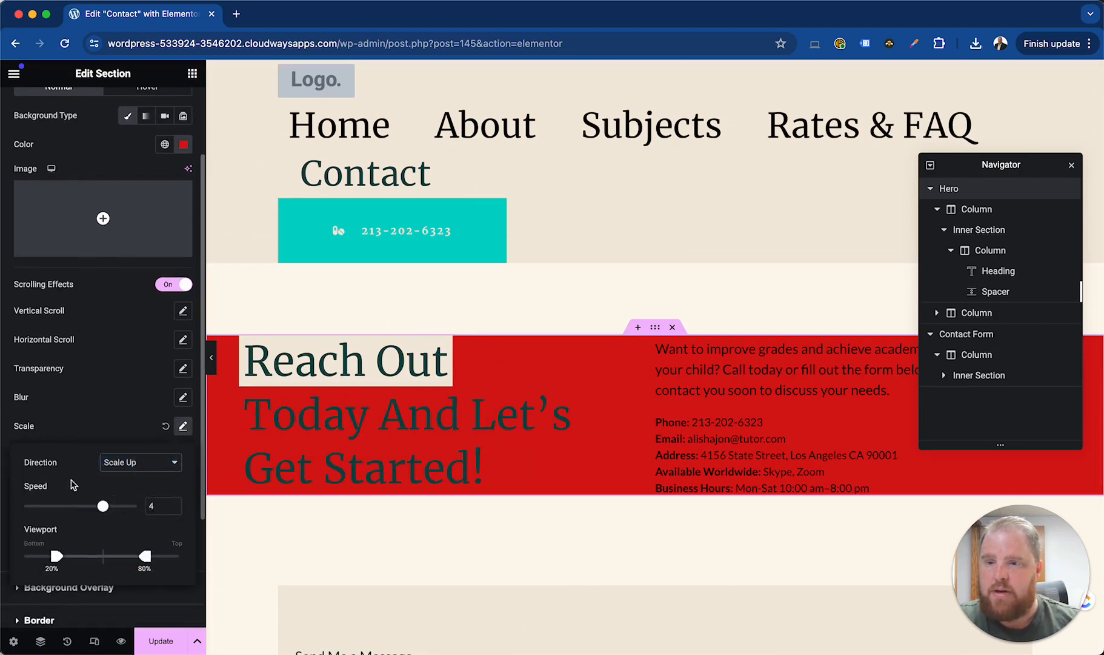
{"action": "scroll", "coordinate": [72, 486], "scroll_direction": "down", "scroll_amount": 2}
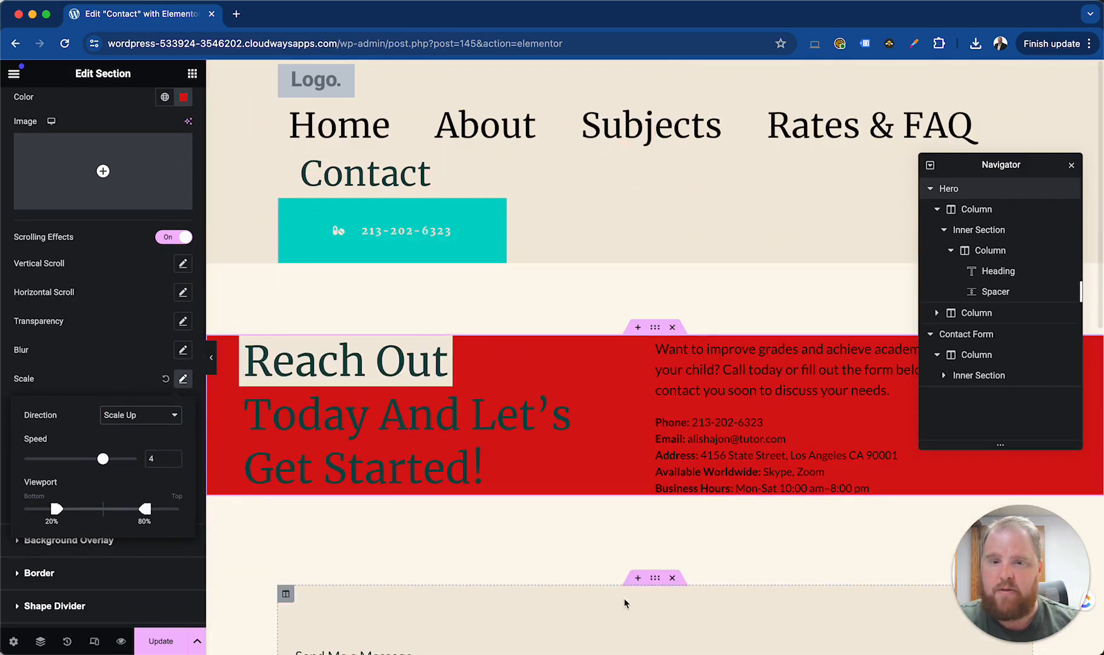
Examine the Contact Form section's layout, style, advanced and motion effects settings
{"action": "left_click", "coordinate": [655, 580]}
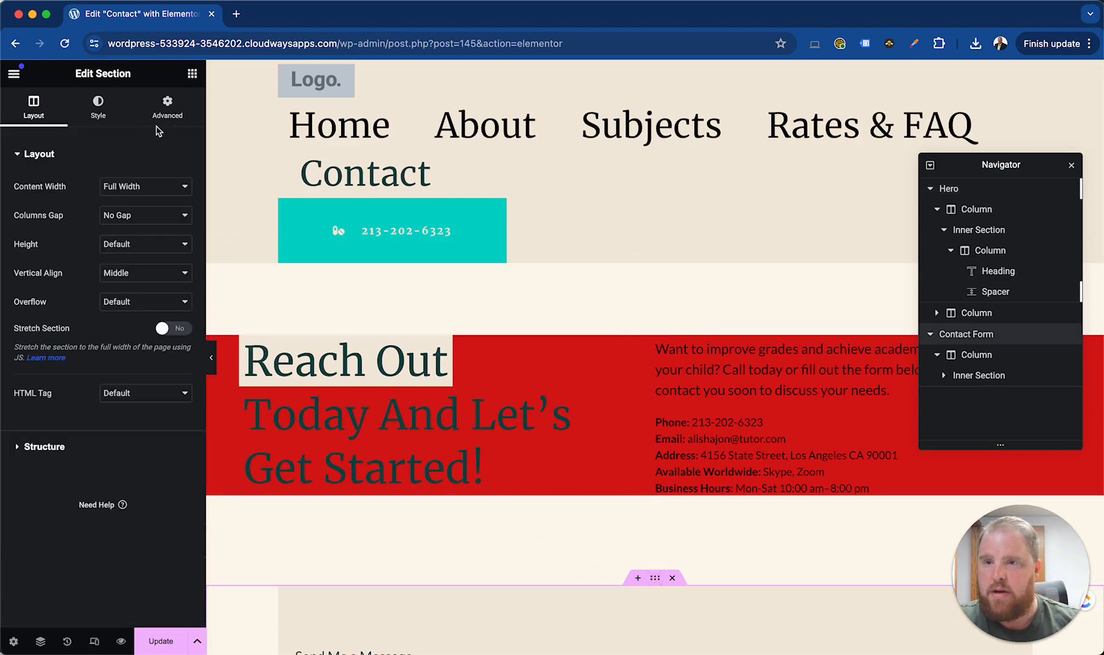
{"action": "left_click", "coordinate": [98, 108]}
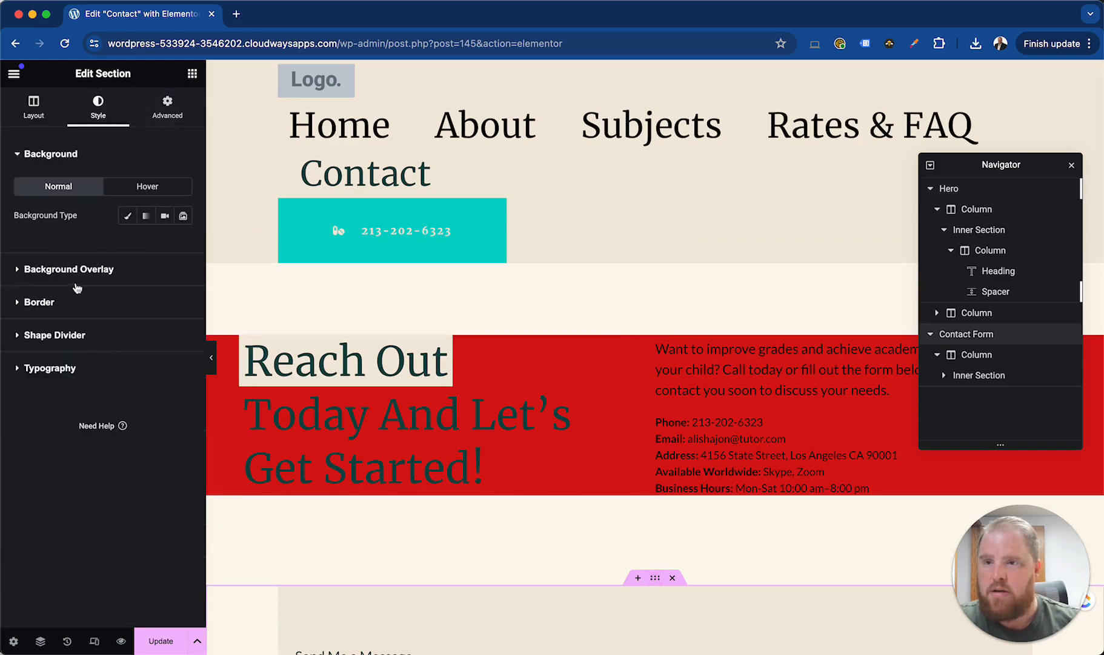
{"action": "left_click", "coordinate": [166, 109]}
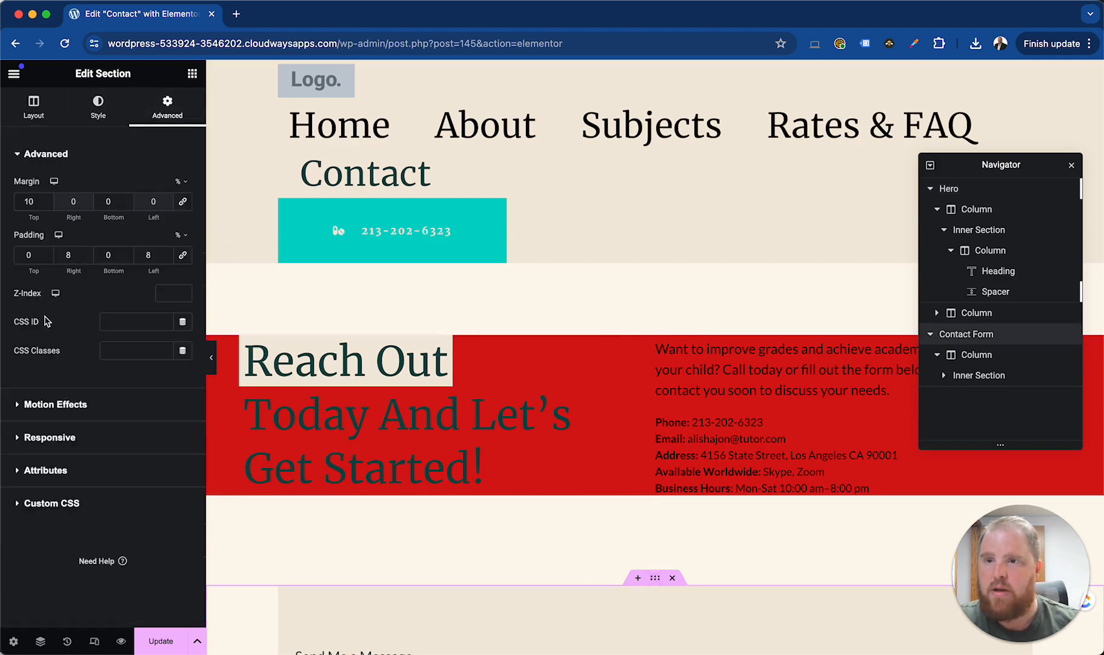
{"action": "left_click", "coordinate": [51, 403]}
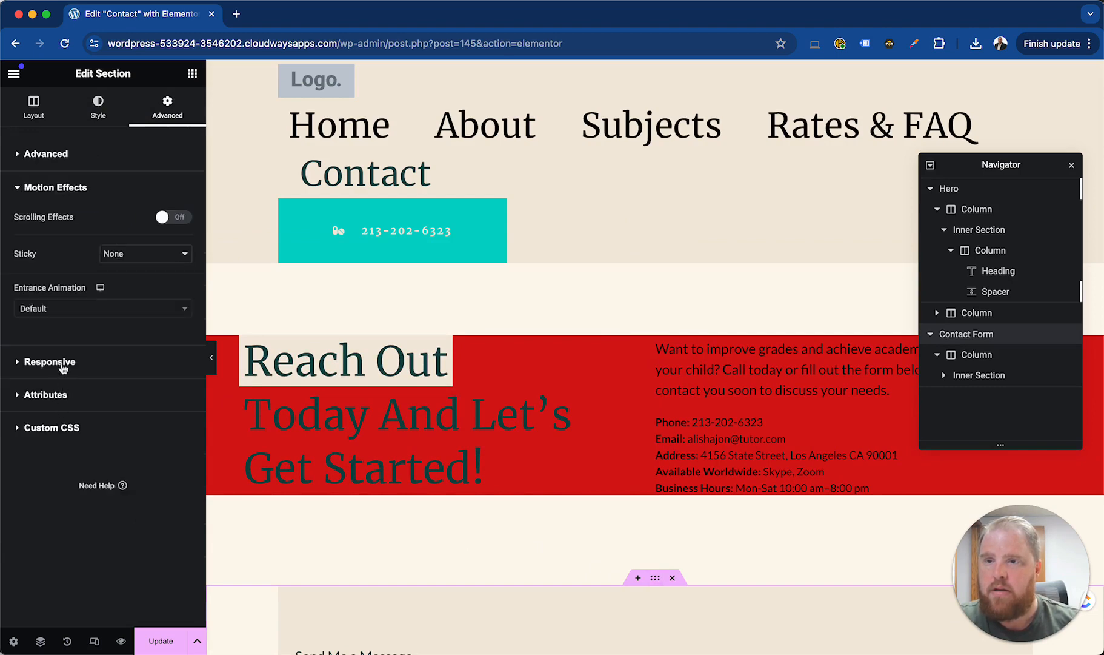
{"action": "left_click", "coordinate": [91, 108]}
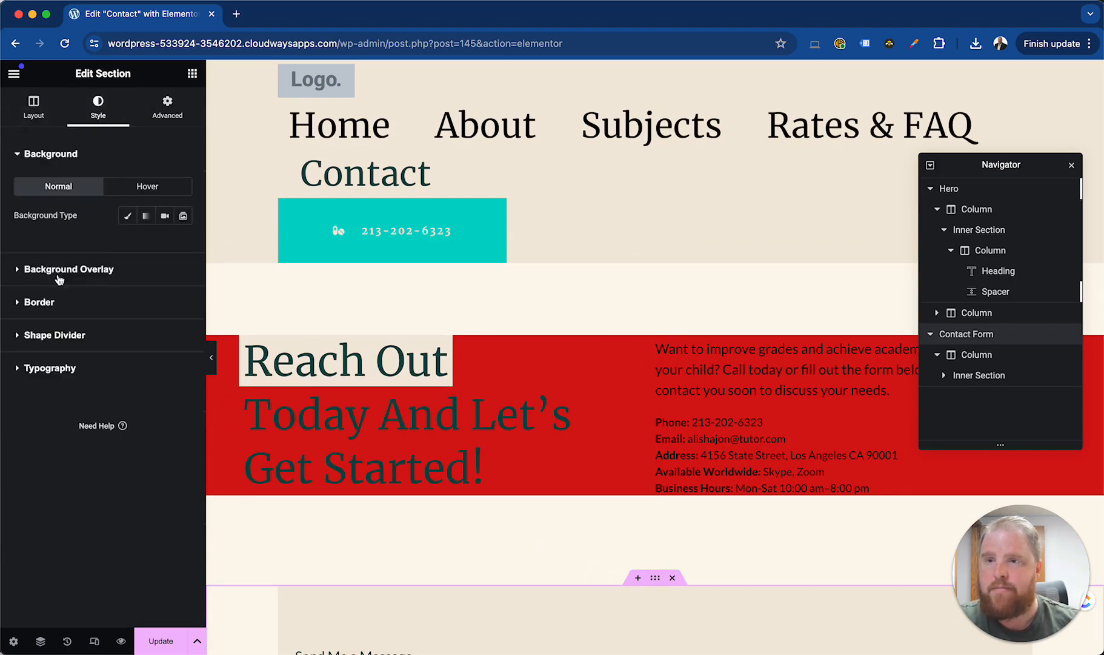
Return to the Hero section's background settings and reset its Scale scrolling effect to default
{"action": "left_click", "coordinate": [224, 186]}
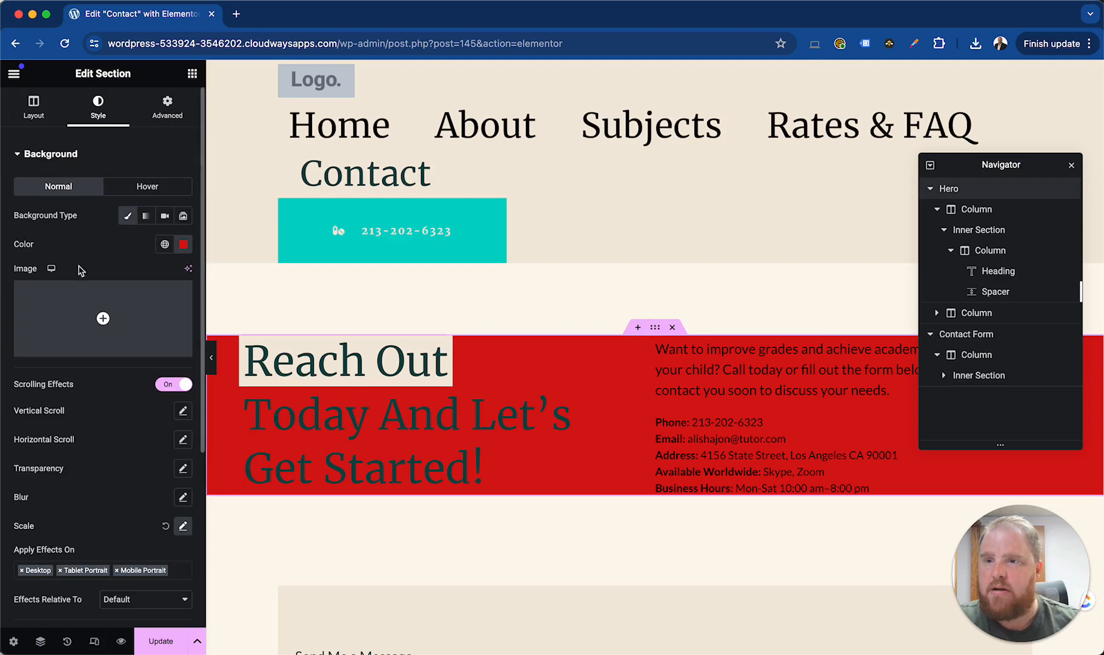
{"action": "left_click", "coordinate": [165, 525]}
{"action": "scroll", "coordinate": [82, 466], "scroll_direction": "down", "scroll_amount": 3}
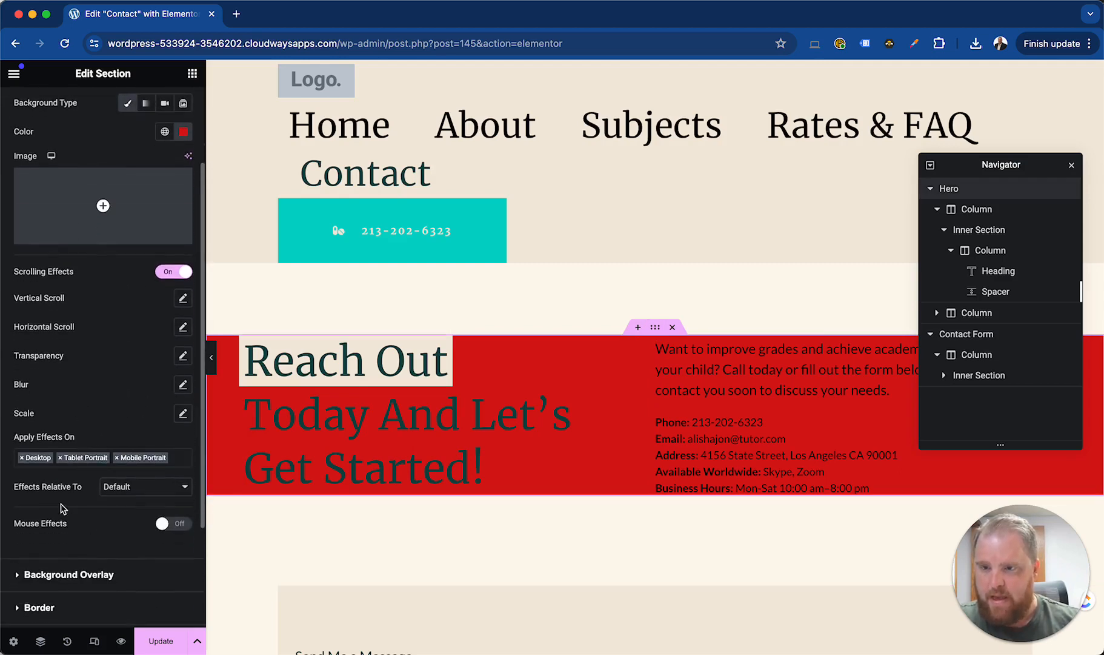
Remove Mobile Portrait from the devices the Hero background's scrolling effects apply to
{"action": "left_click", "coordinate": [153, 464]}
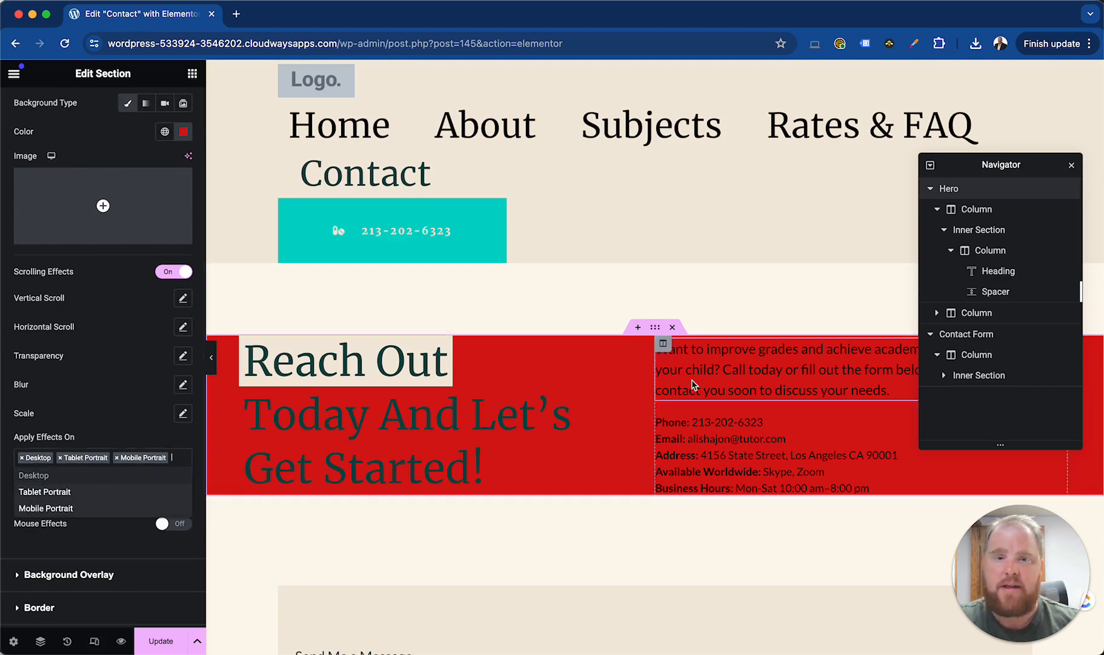
{"action": "left_click", "coordinate": [120, 459]}
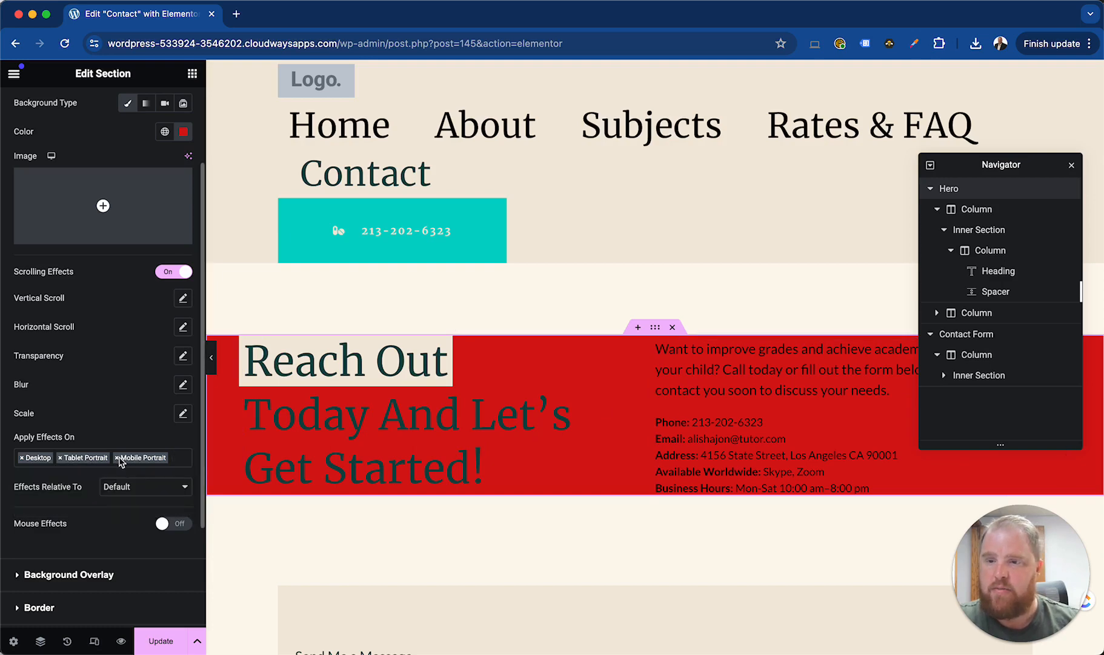
{"action": "left_click", "coordinate": [118, 459]}
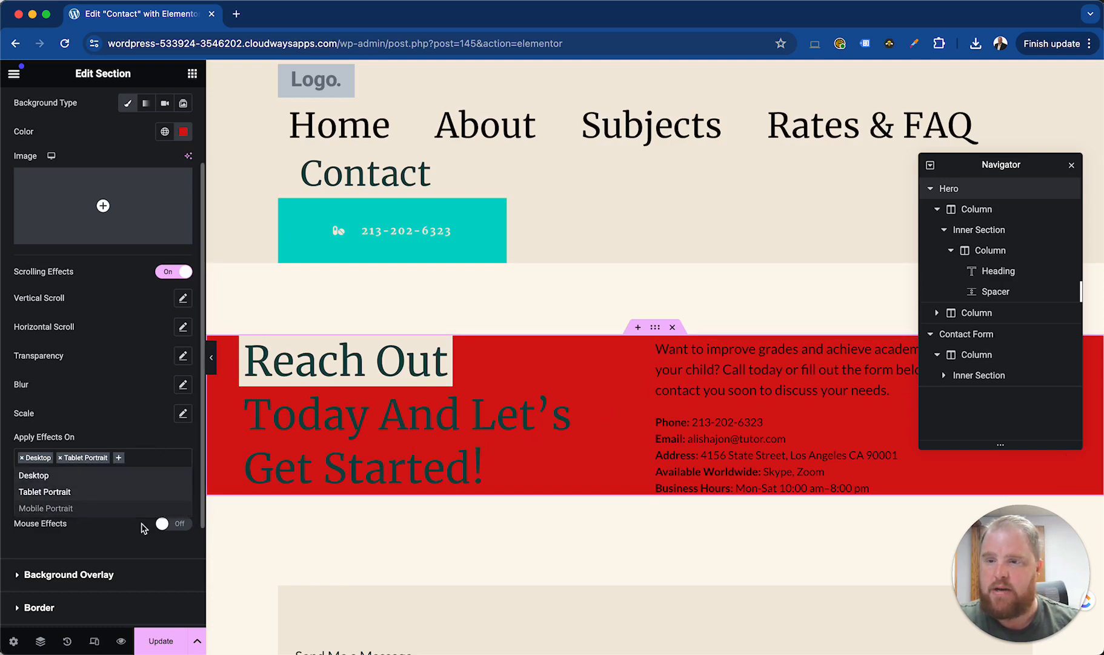
{"action": "left_click", "coordinate": [106, 414]}
Turn off the Hero background's scrolling effects while viewing the mobile portrait layout, then return to the desktop view
{"action": "left_click", "coordinate": [94, 641]}
{"action": "left_click", "coordinate": [617, 73]}
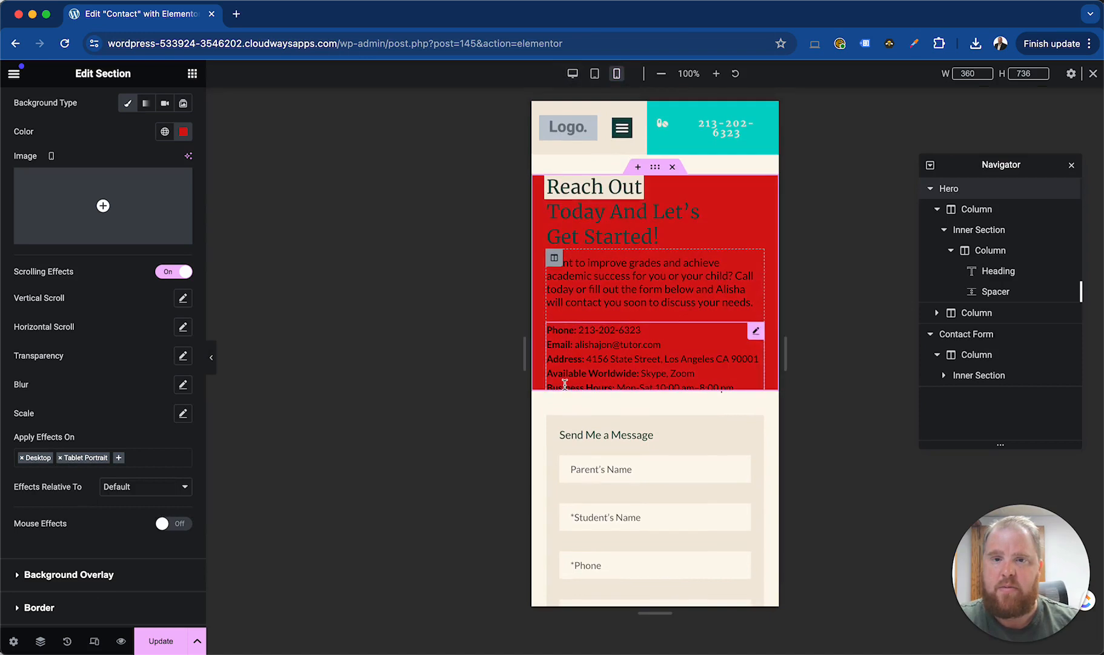
{"action": "scroll", "coordinate": [123, 386], "scroll_direction": "up", "scroll_amount": 2}
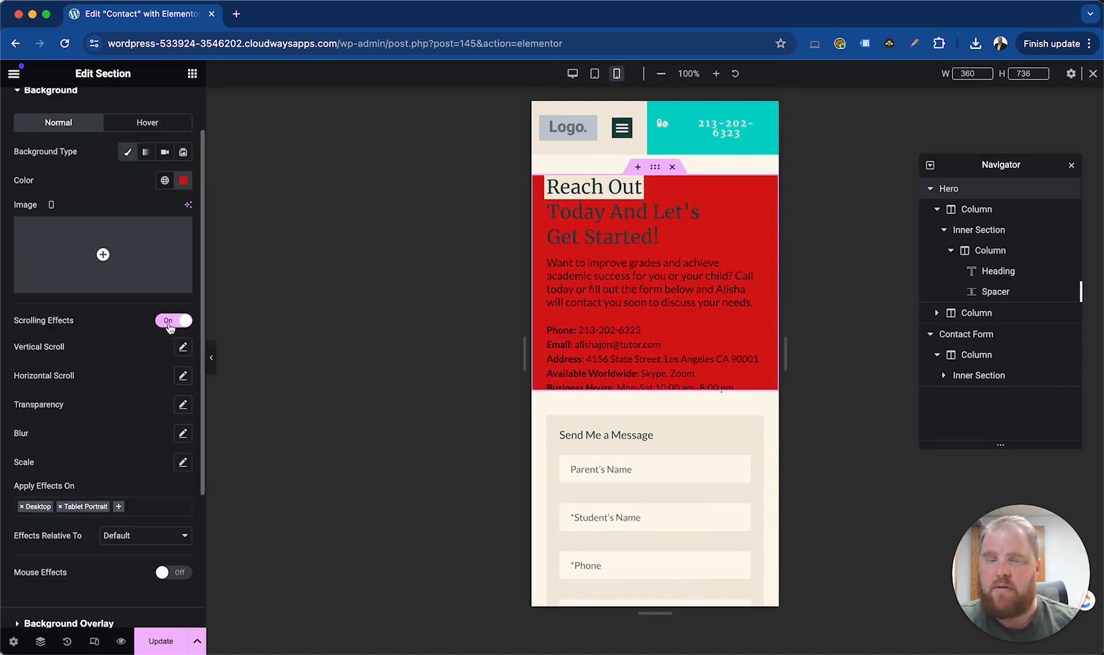
{"action": "left_click", "coordinate": [170, 322]}
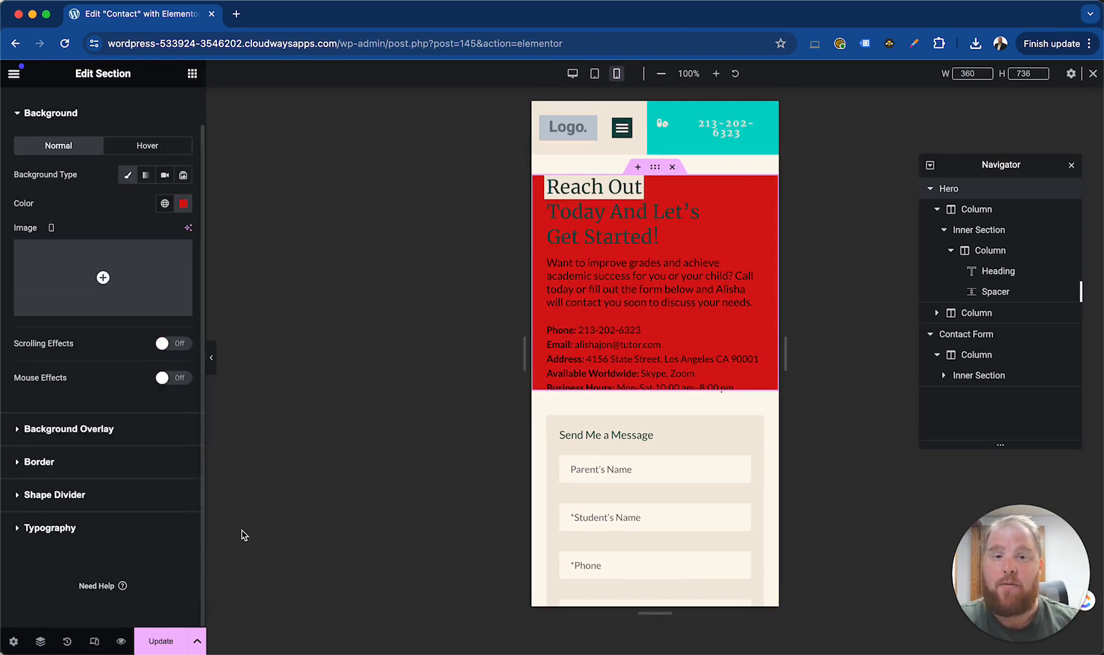
{"action": "left_click", "coordinate": [572, 73]}
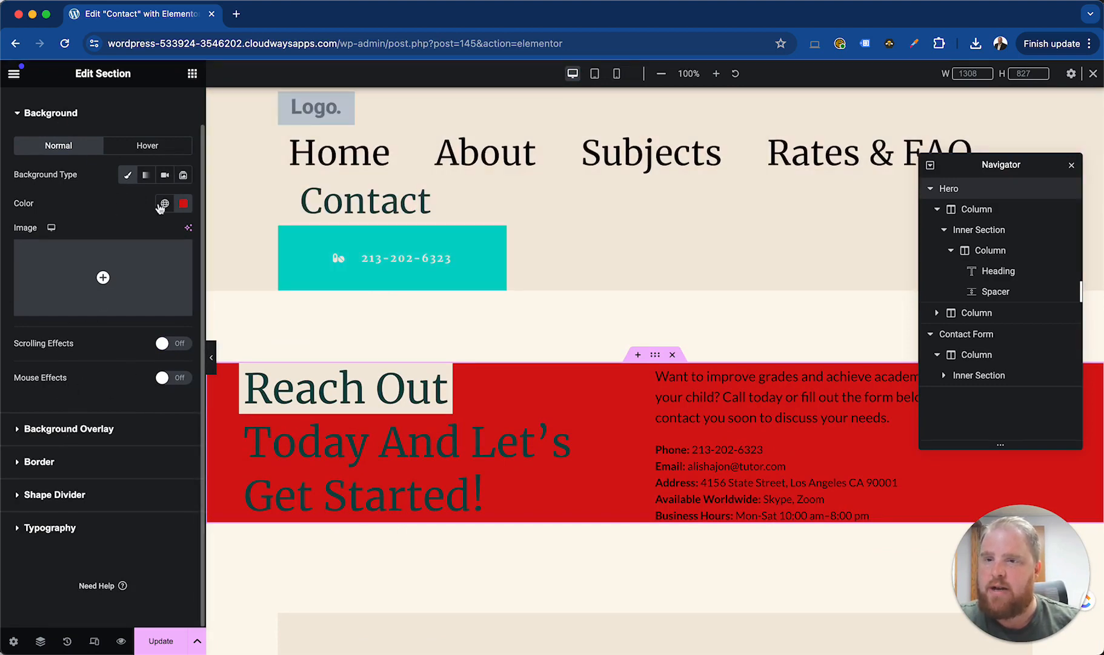
Clear the Hero section's background colour and use HomePage-CTAsection.jpg from the media library as its background image, dismissing the image optimizer notice
{"action": "left_click", "coordinate": [183, 203]}
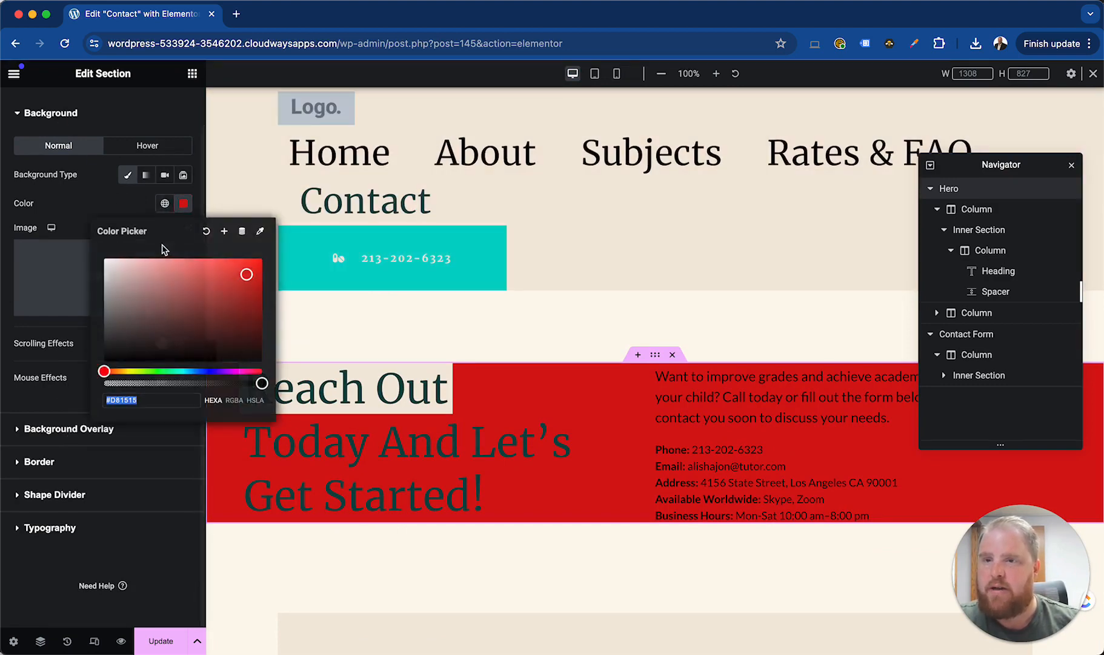
{"action": "left_click", "coordinate": [206, 231]}
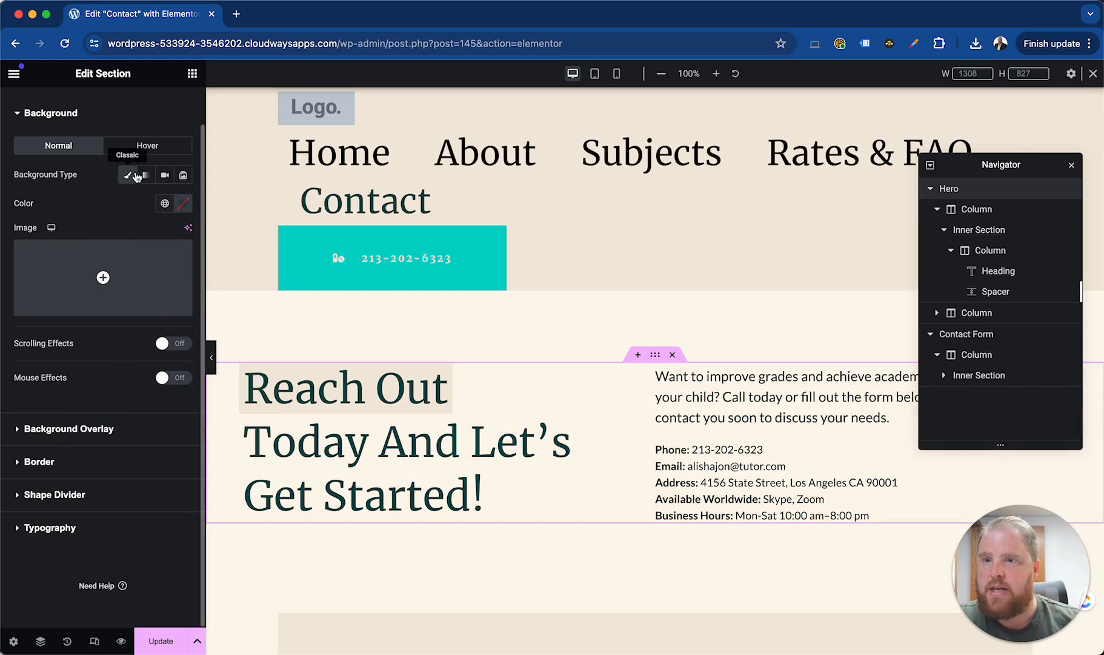
{"action": "left_click", "coordinate": [107, 267]}
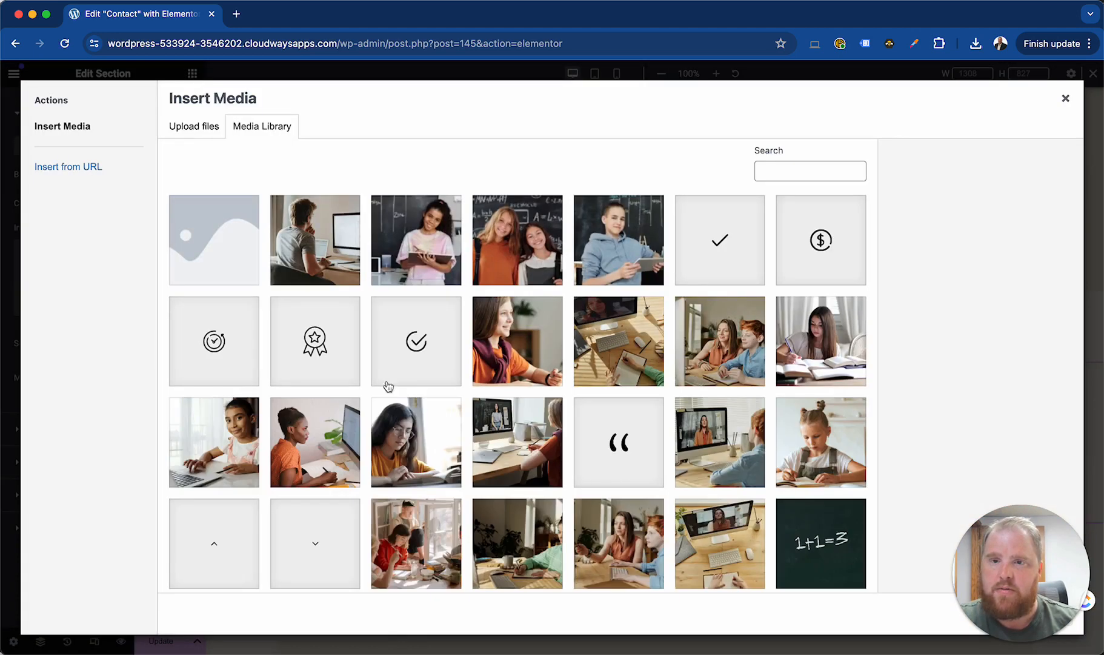
{"action": "left_click", "coordinate": [320, 259]}
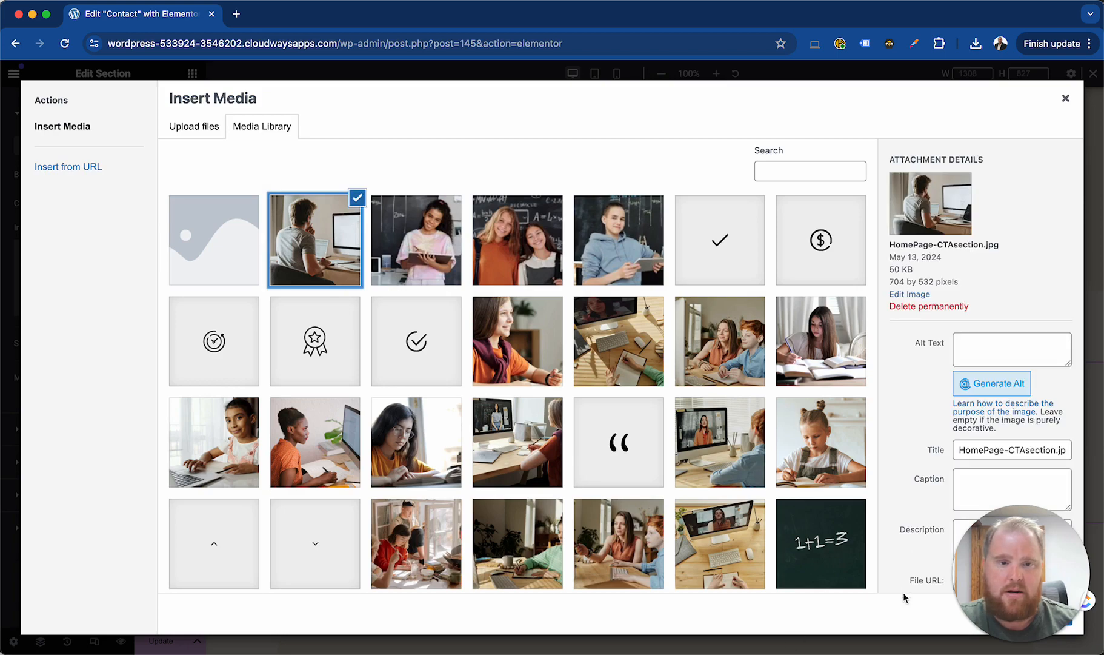
{"action": "left_click", "coordinate": [1053, 616]}
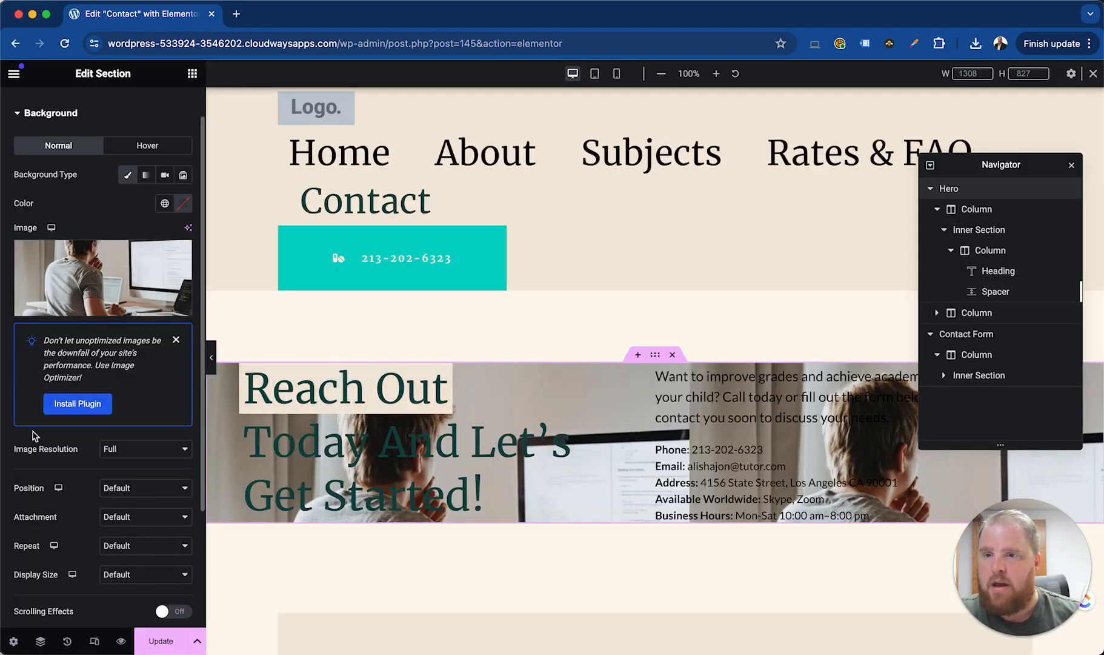
{"action": "left_click", "coordinate": [175, 341]}
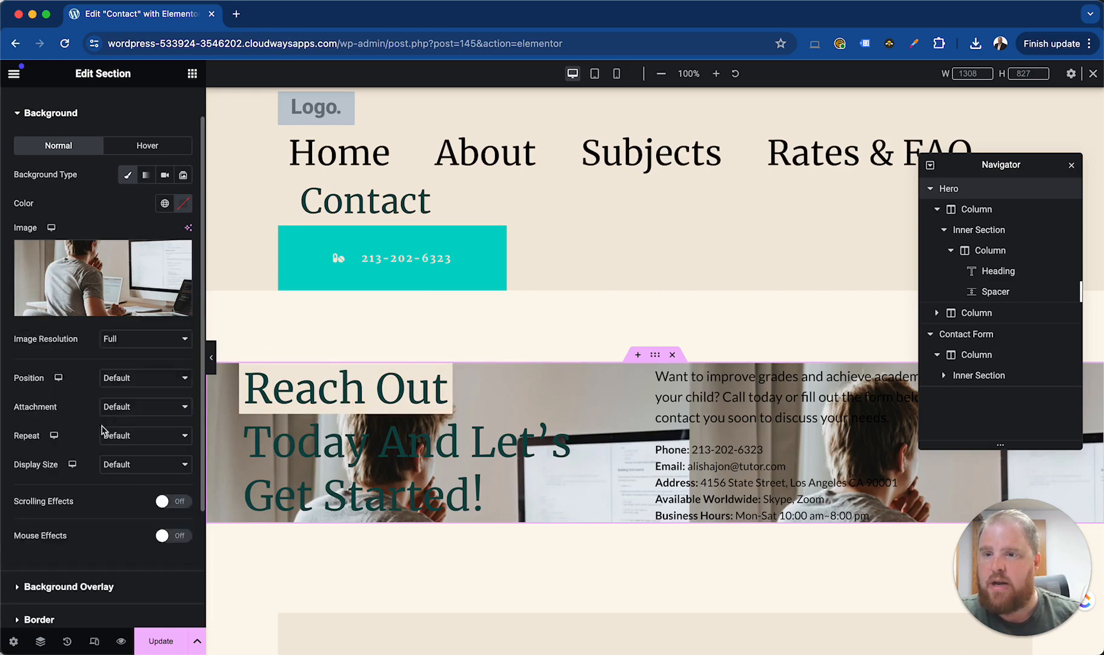
Set the text colour of the "Want to improve grades" heading in the Hero section to white
{"action": "left_click", "coordinate": [75, 587]}
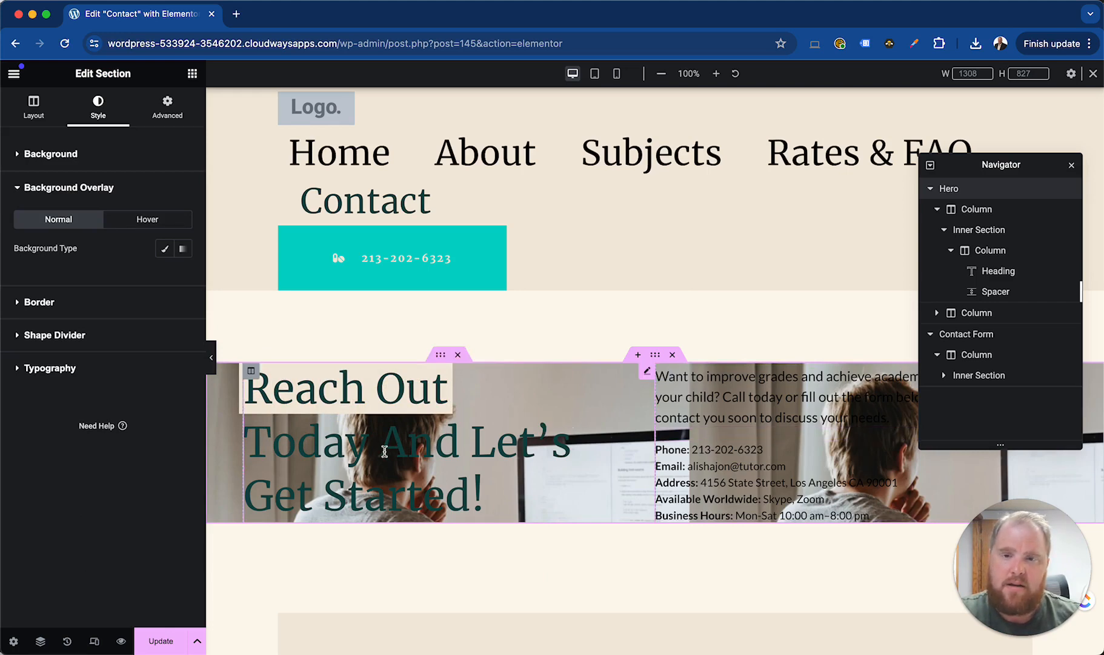
{"action": "left_click", "coordinate": [733, 415]}
{"action": "left_click", "coordinate": [100, 108]}
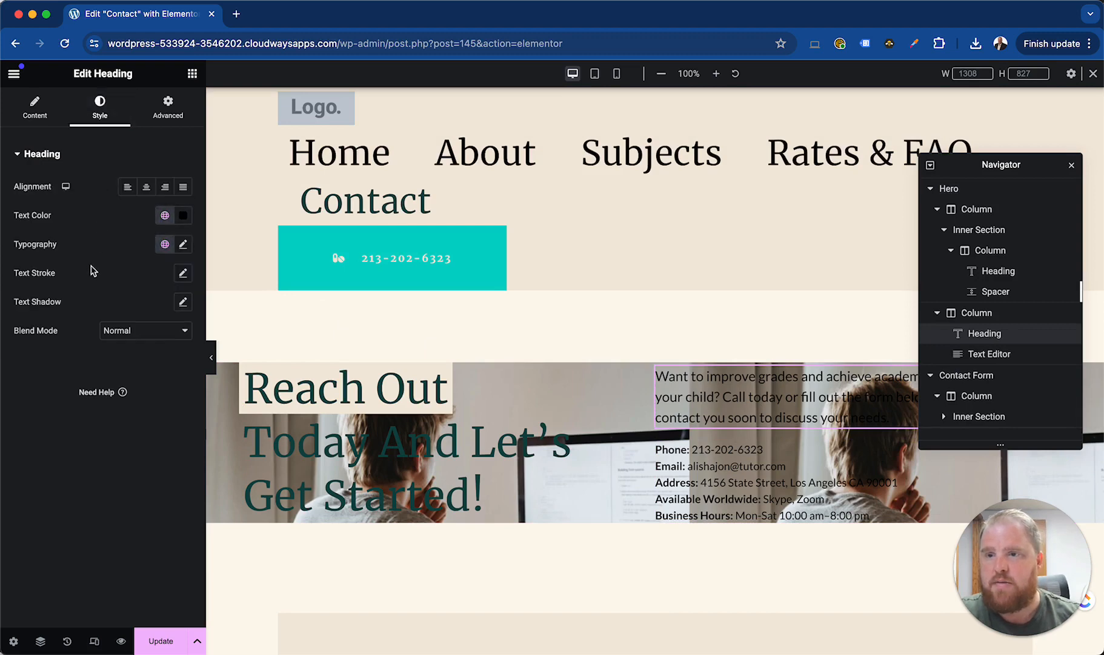
{"action": "left_click", "coordinate": [182, 216]}
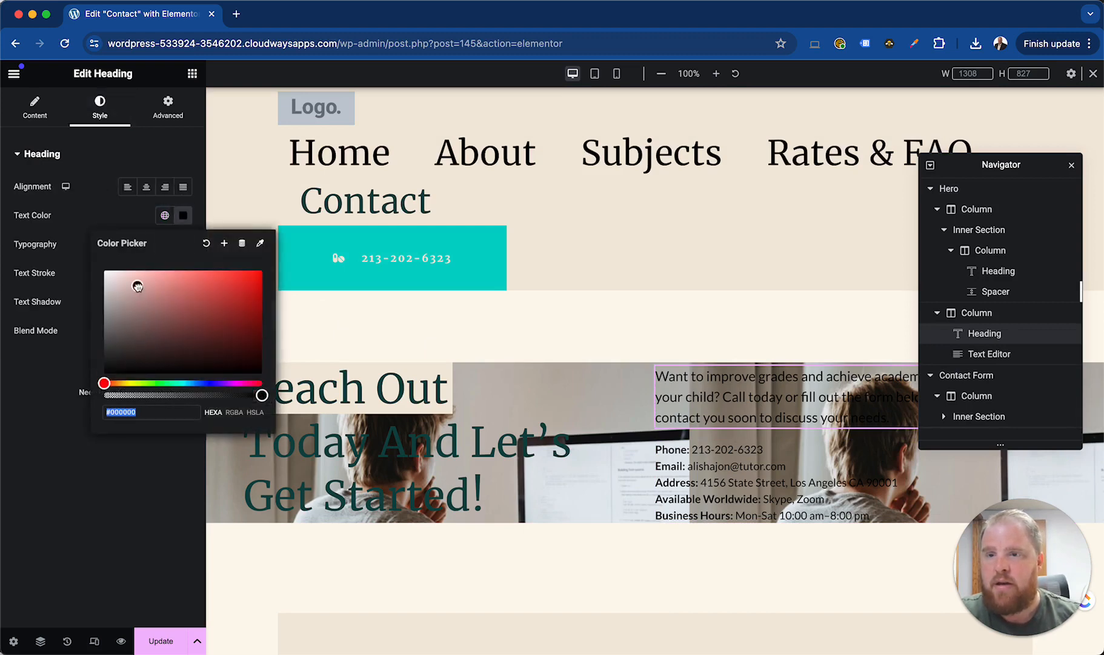
{"action": "left_click_drag", "start_coordinate": [138, 286], "coordinate": [103, 268]}
{"action": "left_click", "coordinate": [109, 223]}
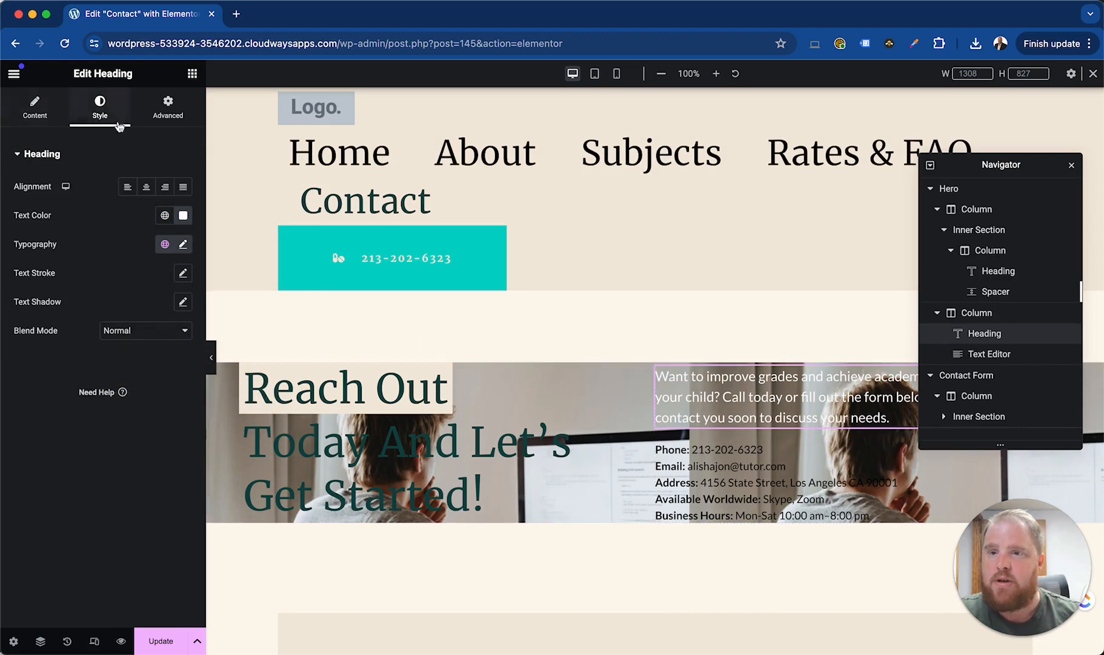
Give the Hero section a classic background overlay in blue, #2832EB, for the normal state
{"action": "left_click", "coordinate": [661, 355]}
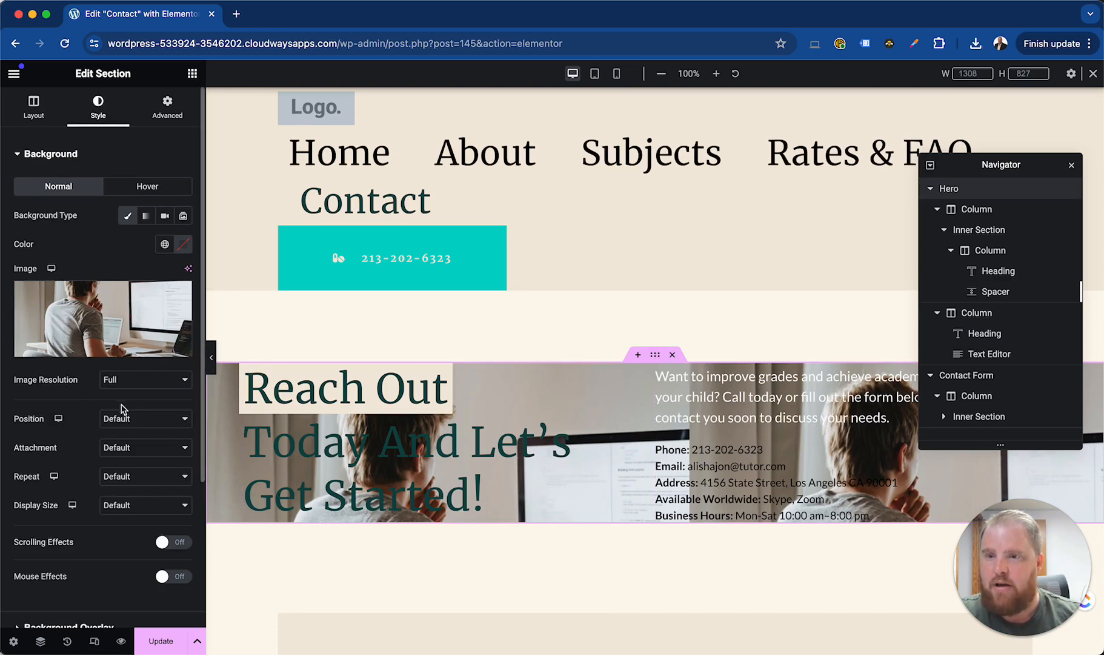
{"action": "left_click", "coordinate": [67, 627]}
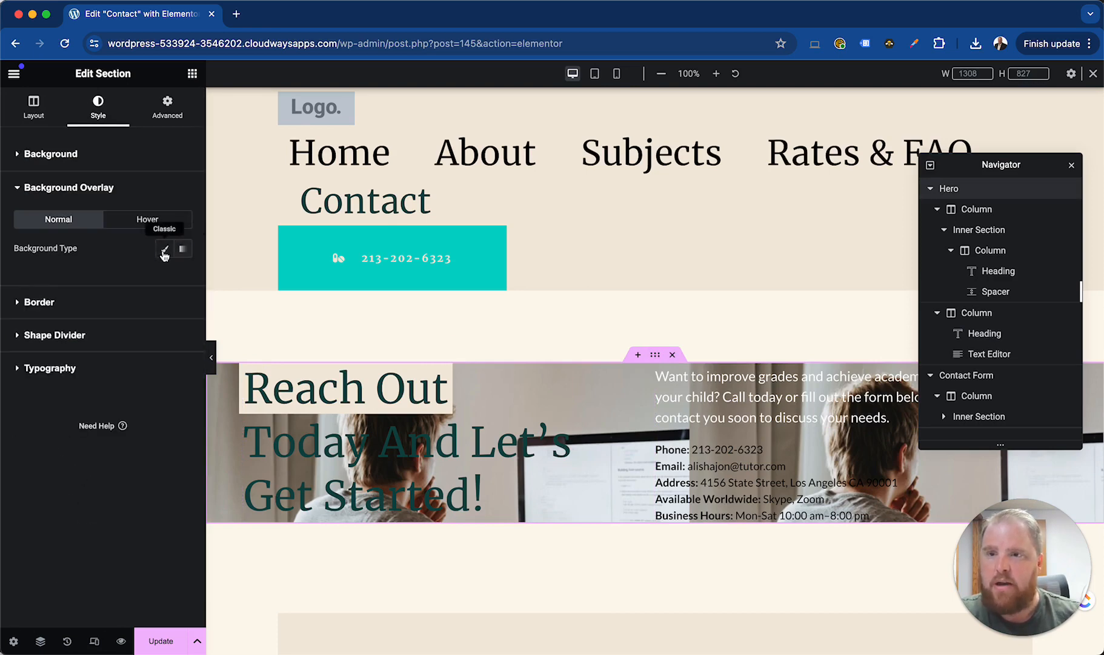
{"action": "left_click", "coordinate": [163, 250]}
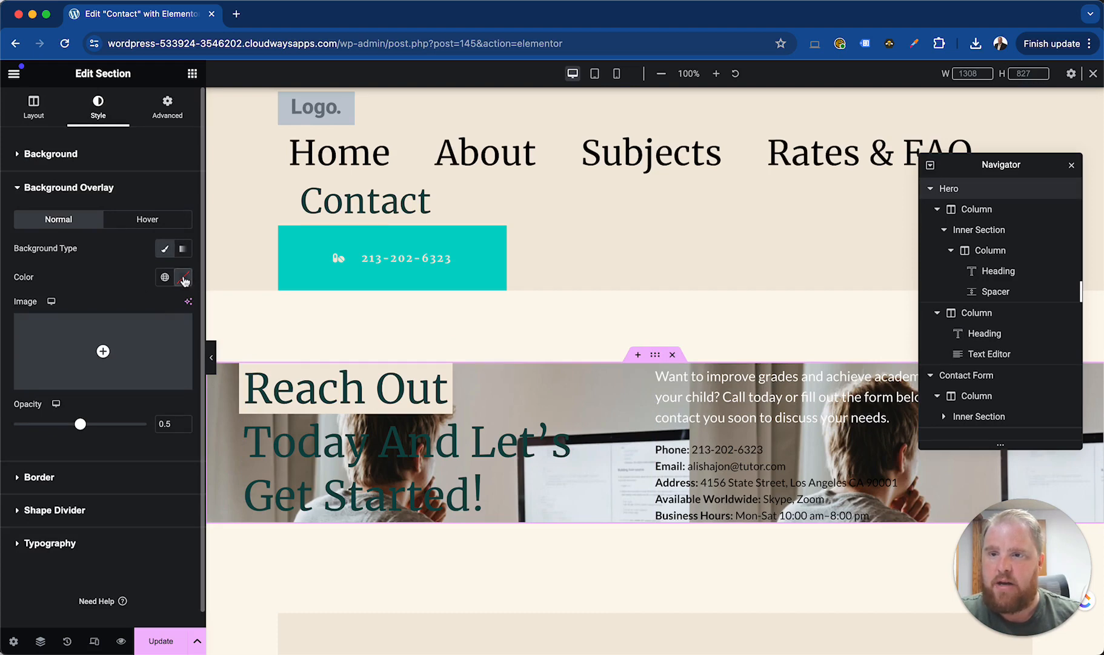
{"action": "left_click", "coordinate": [183, 278]}
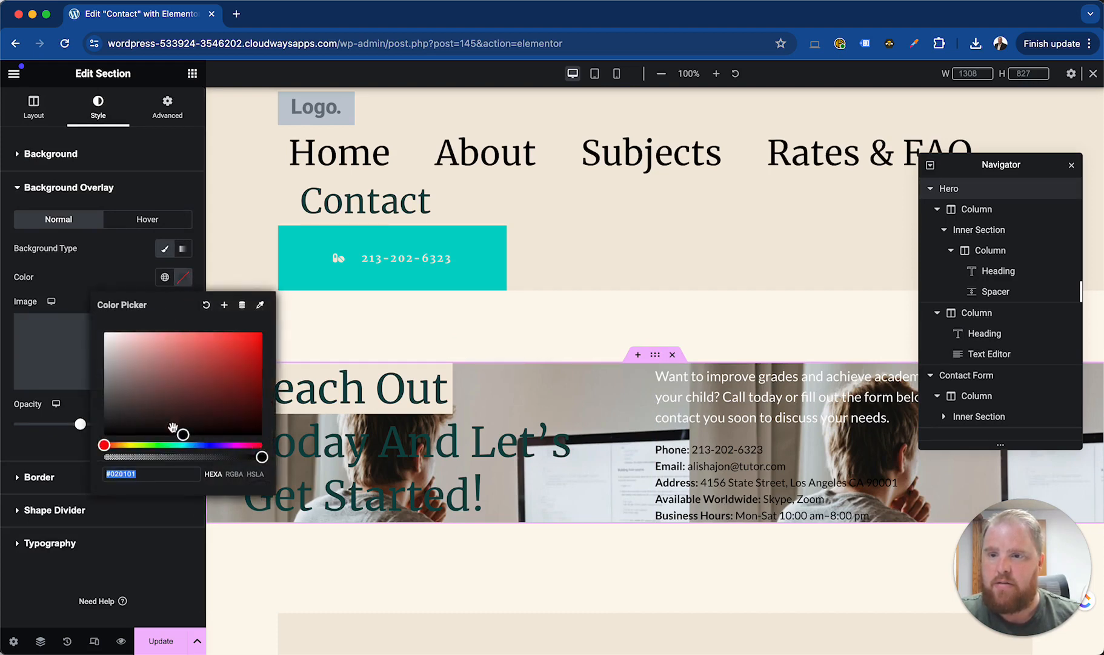
{"action": "left_click", "coordinate": [208, 445]}
{"action": "left_click_drag", "start_coordinate": [208, 344], "coordinate": [232, 337]}
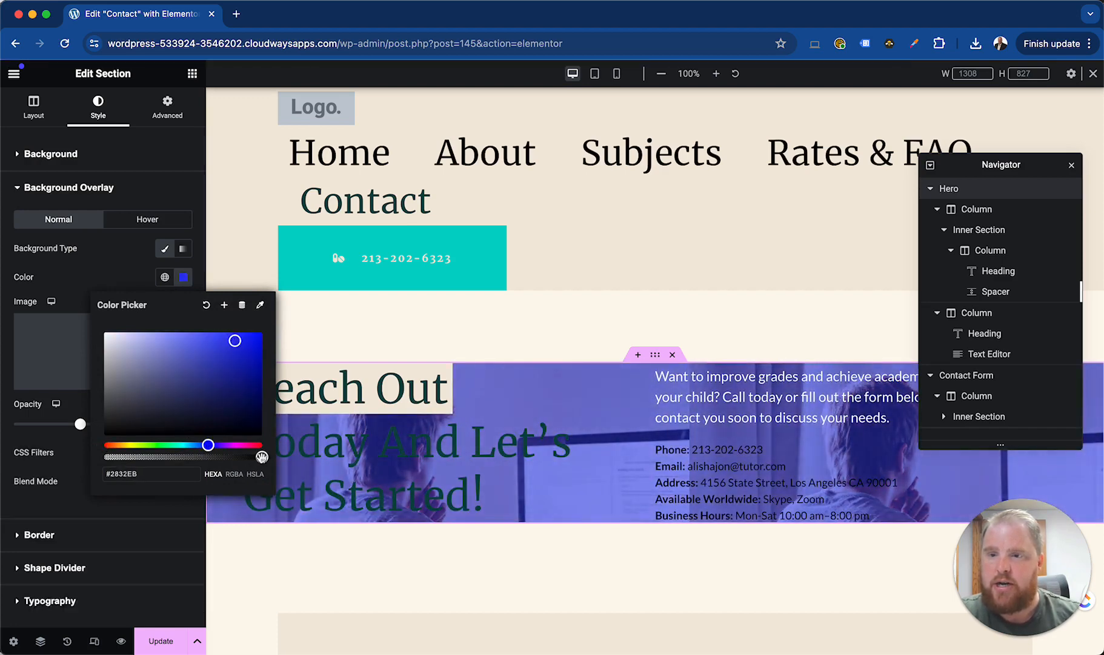
Set the Hero background overlay's opacity to 0.73 and switch the overlay type to gradient
{"action": "left_click", "coordinate": [83, 428]}
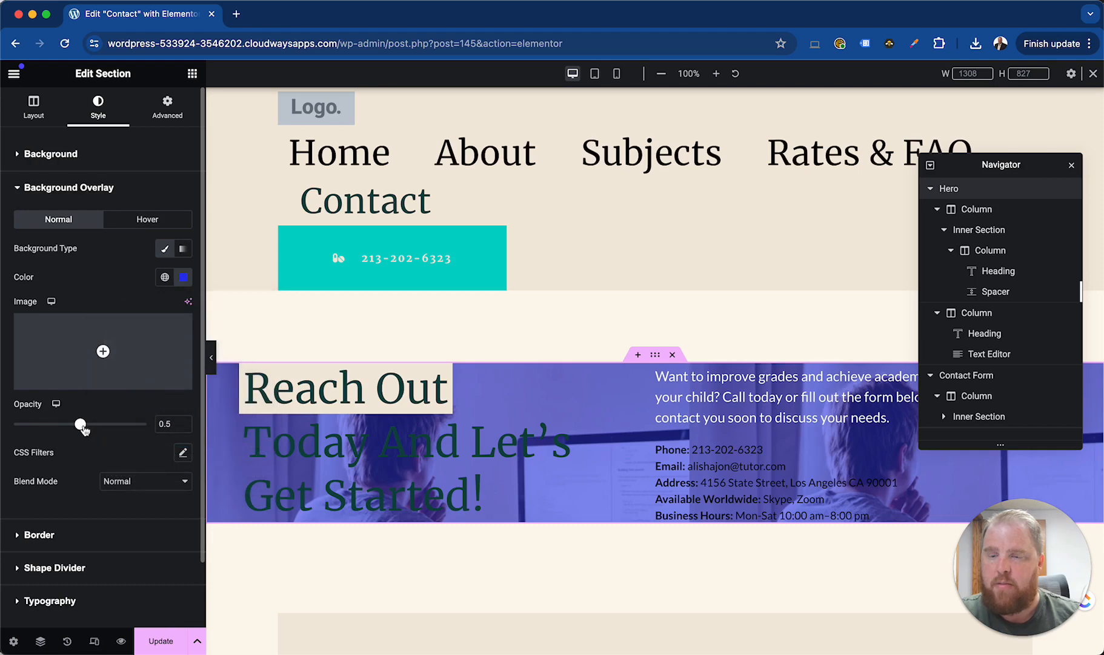
{"action": "left_click_drag", "start_coordinate": [71, 429], "coordinate": [117, 432]}
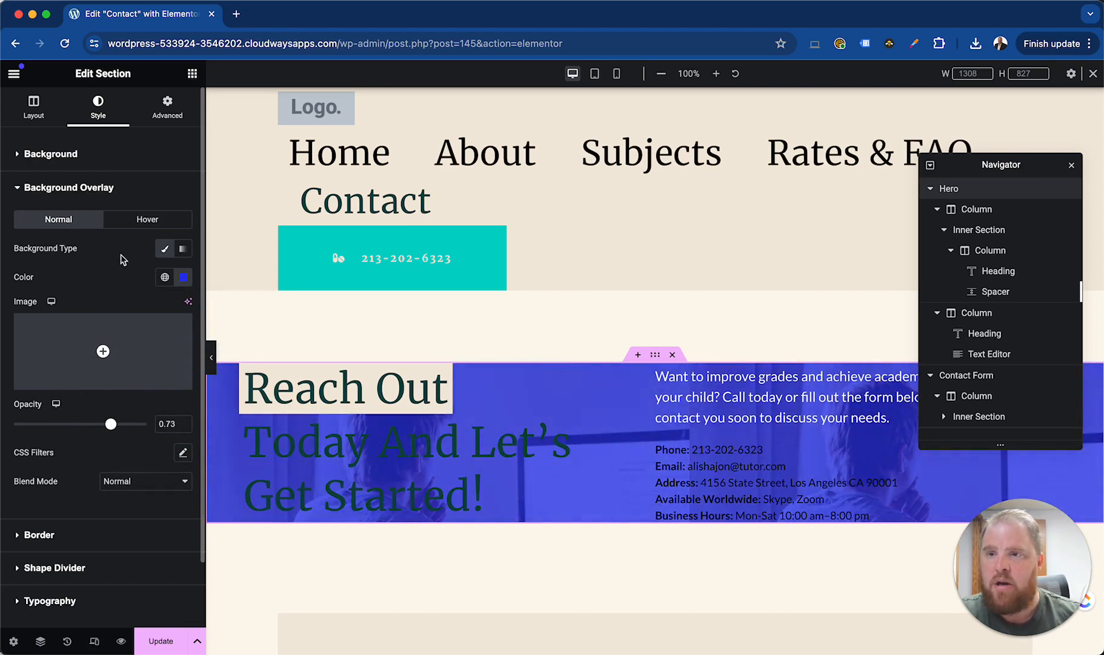
{"action": "left_click", "coordinate": [182, 248]}
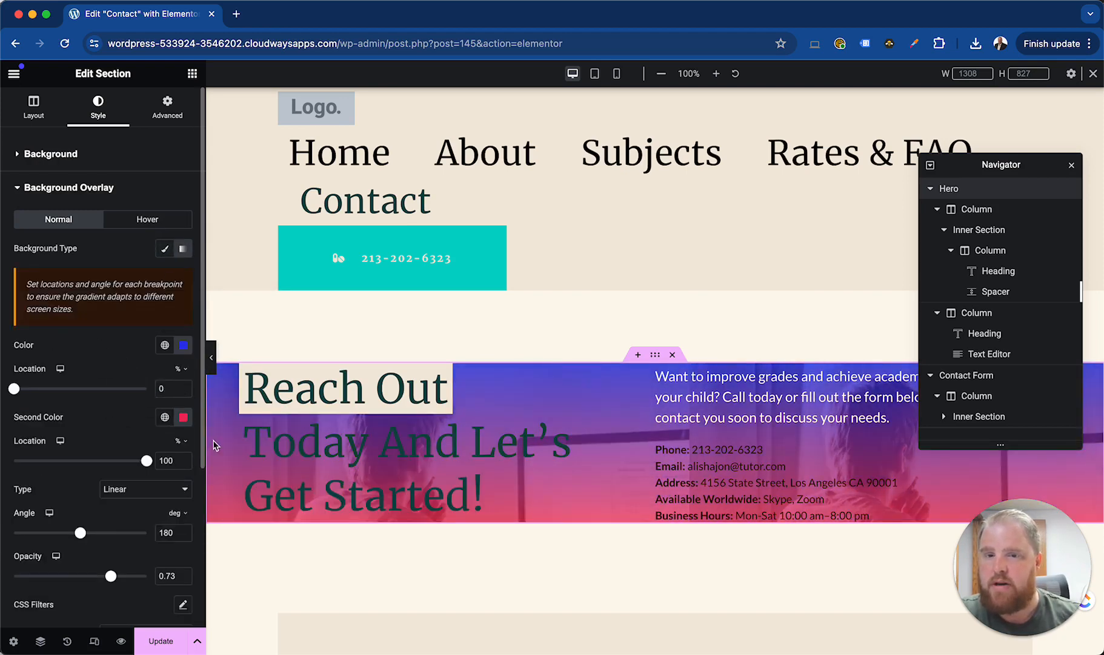
Set the second colour of the Hero section's gradient background overlay to white
{"action": "left_click", "coordinate": [183, 417]}
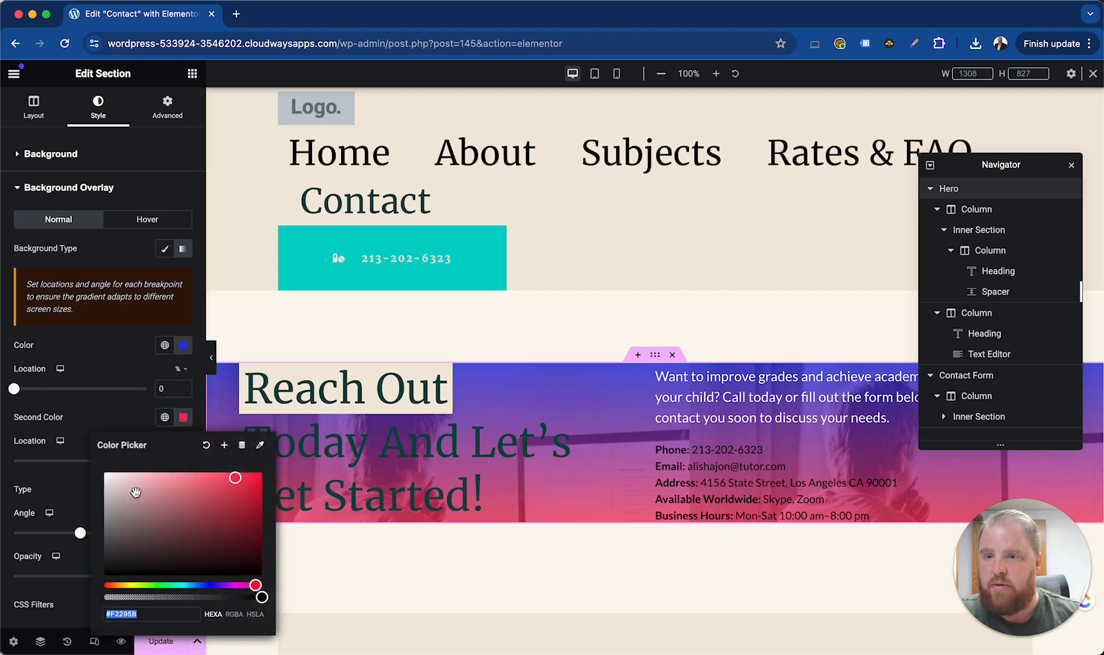
{"action": "left_click_drag", "start_coordinate": [135, 491], "coordinate": [102, 473]}
{"action": "left_click", "coordinate": [84, 454]}
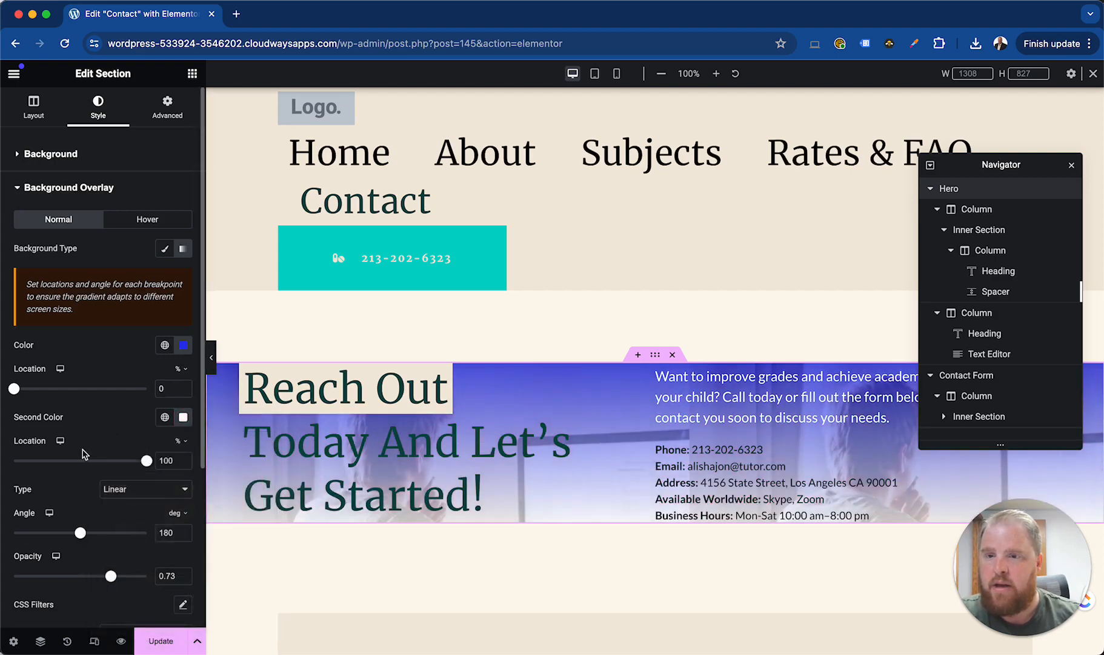
Set the Hero overlay gradient's angle to 267 degrees and the overlay opacity to 0.77
{"action": "mouse_move", "coordinate": [149, 464]}
{"action": "left_mouse_down"}
{"action": "mouse_move", "coordinate": [105, 464]}
{"action": "mouse_move", "coordinate": [148, 464]}
{"action": "left_mouse_up"}
{"action": "left_click_drag", "start_coordinate": [83, 535], "coordinate": [117, 538]}
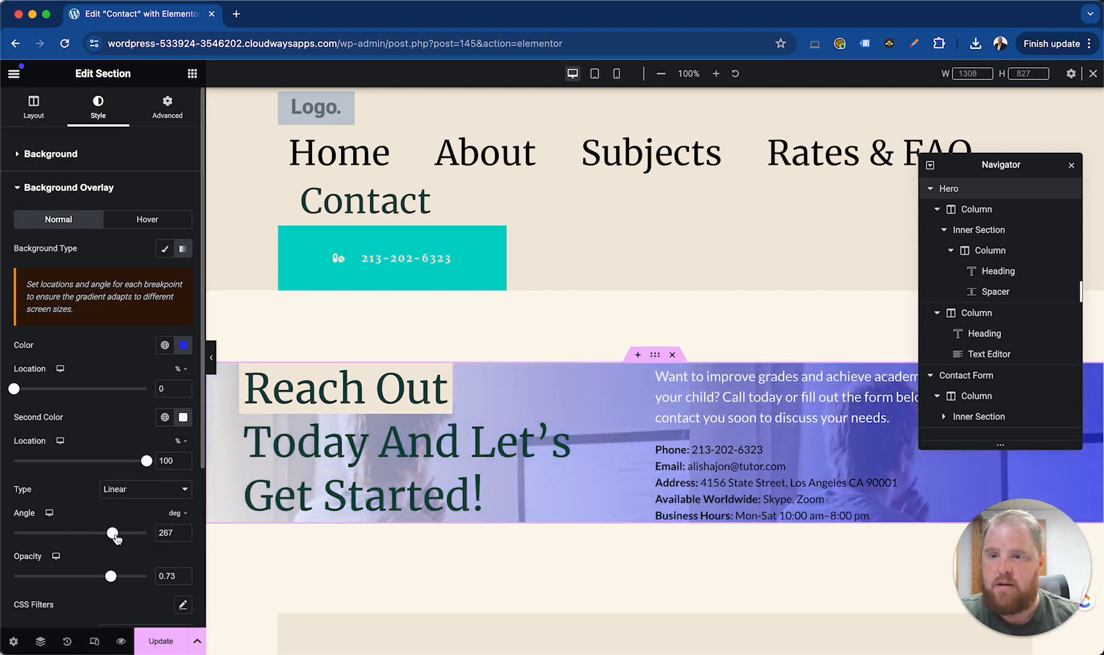
{"action": "mouse_move", "coordinate": [112, 581]}
{"action": "left_mouse_down"}
{"action": "mouse_move", "coordinate": [75, 581]}
{"action": "mouse_move", "coordinate": [137, 582]}
{"action": "mouse_move", "coordinate": [120, 584]}
{"action": "left_mouse_up"}
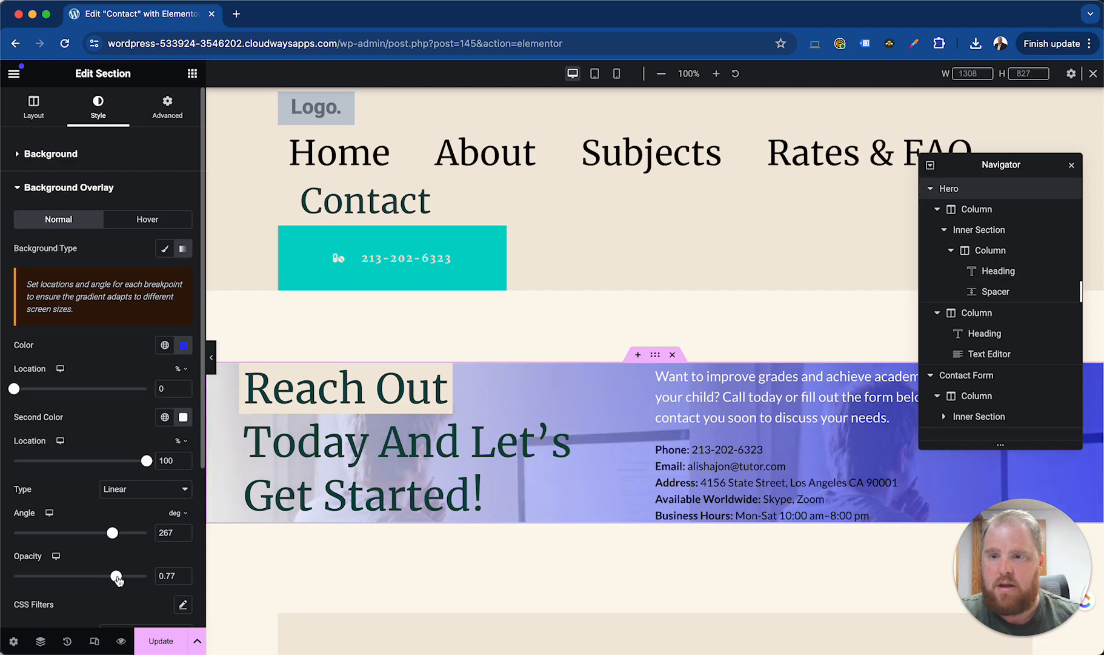
{"action": "scroll", "coordinate": [91, 461], "scroll_direction": "down", "scroll_amount": 5}
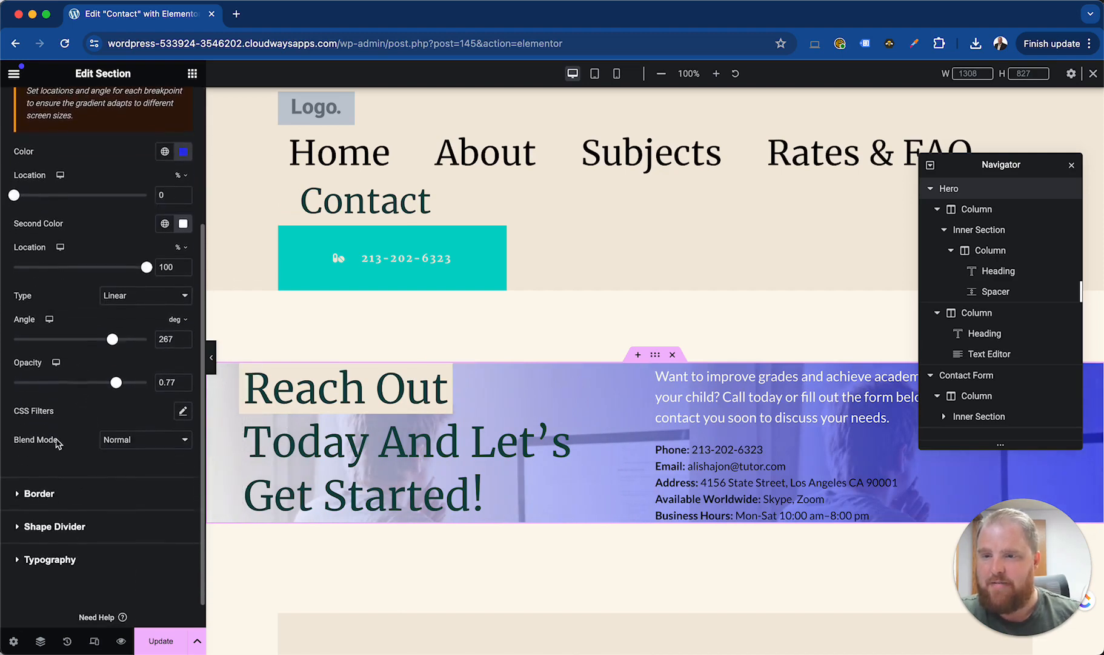
{"action": "scroll", "coordinate": [149, 278], "scroll_direction": "up", "scroll_amount": 5}
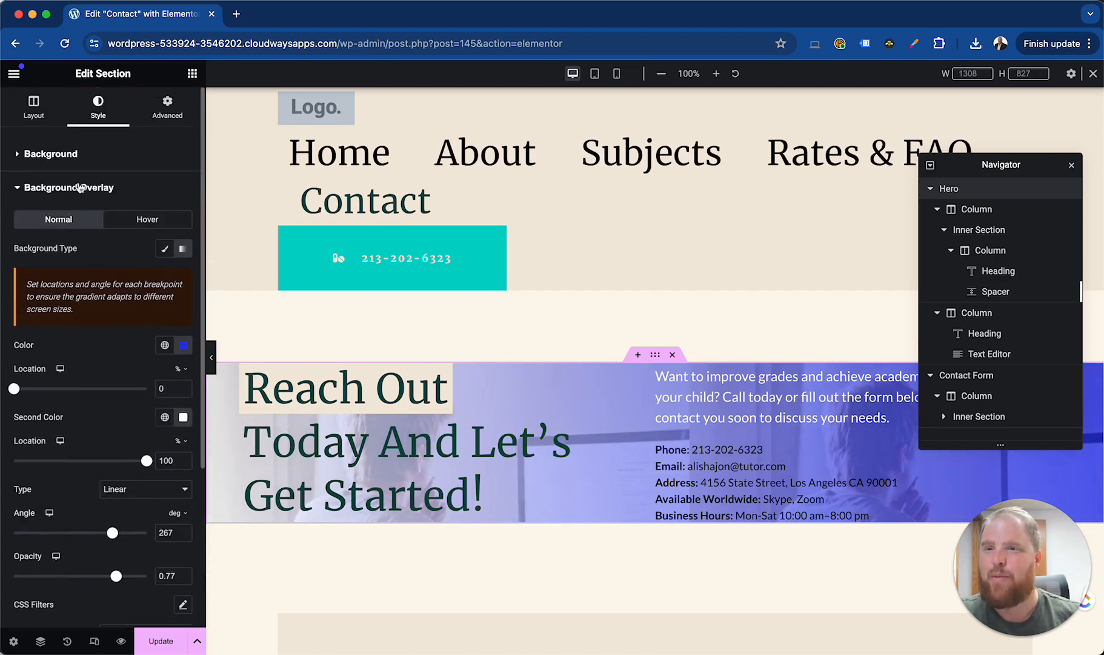
Try the Center Center and Center Left positions for the Hero section's background image
{"action": "left_click", "coordinate": [71, 155]}
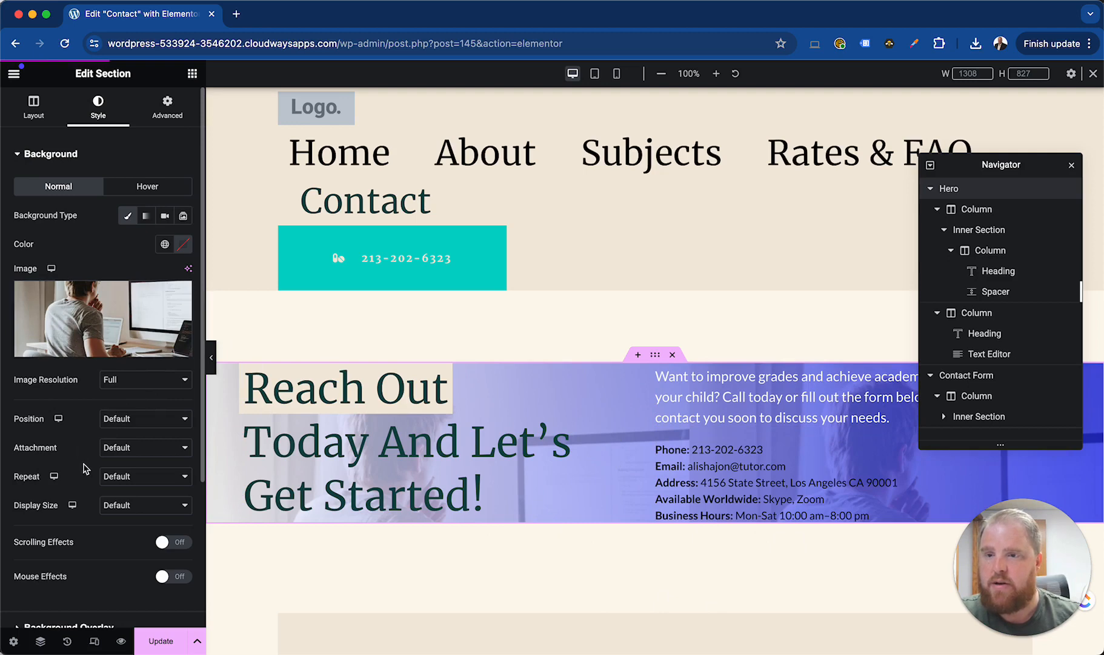
{"action": "left_click", "coordinate": [141, 419]}
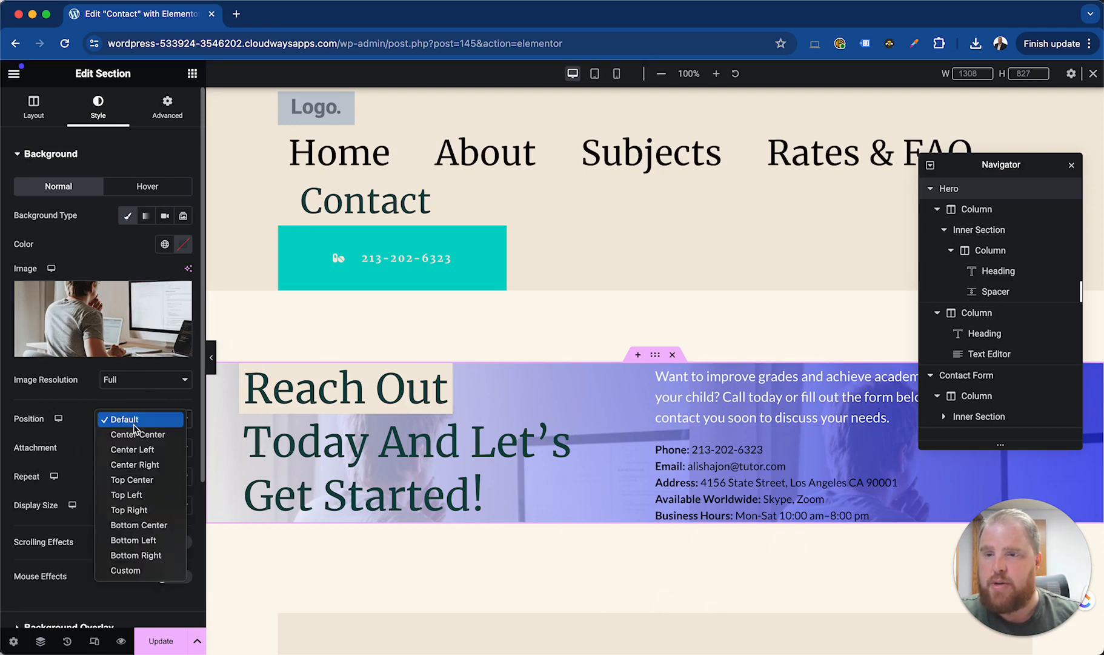
{"action": "left_click", "coordinate": [141, 436]}
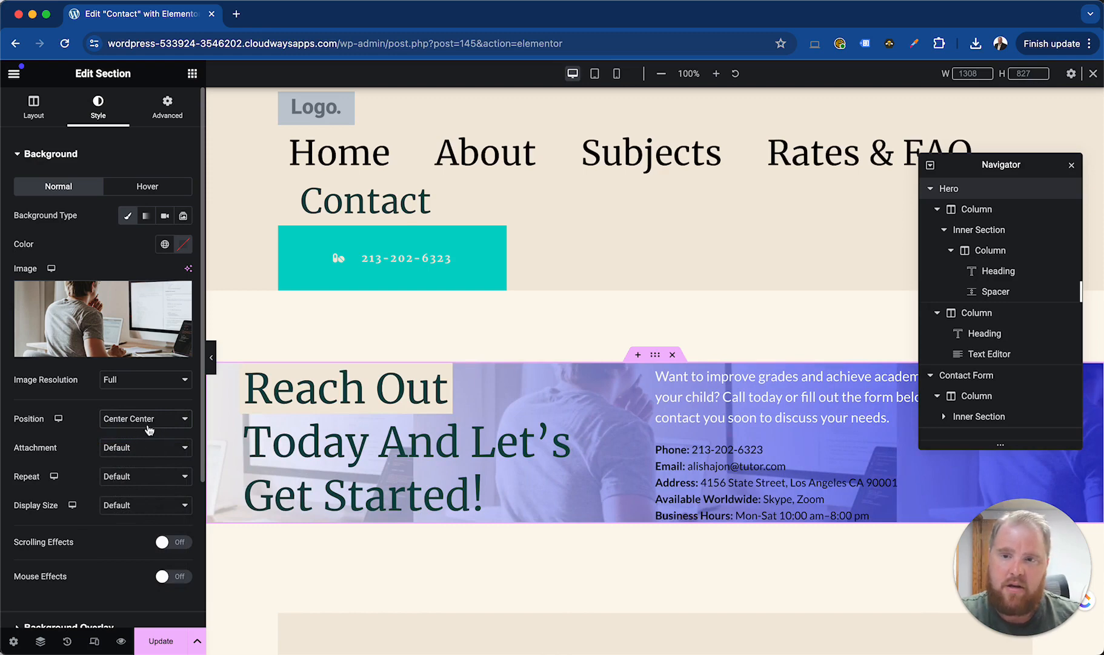
{"action": "left_click", "coordinate": [150, 424]}
{"action": "left_click", "coordinate": [146, 435]}
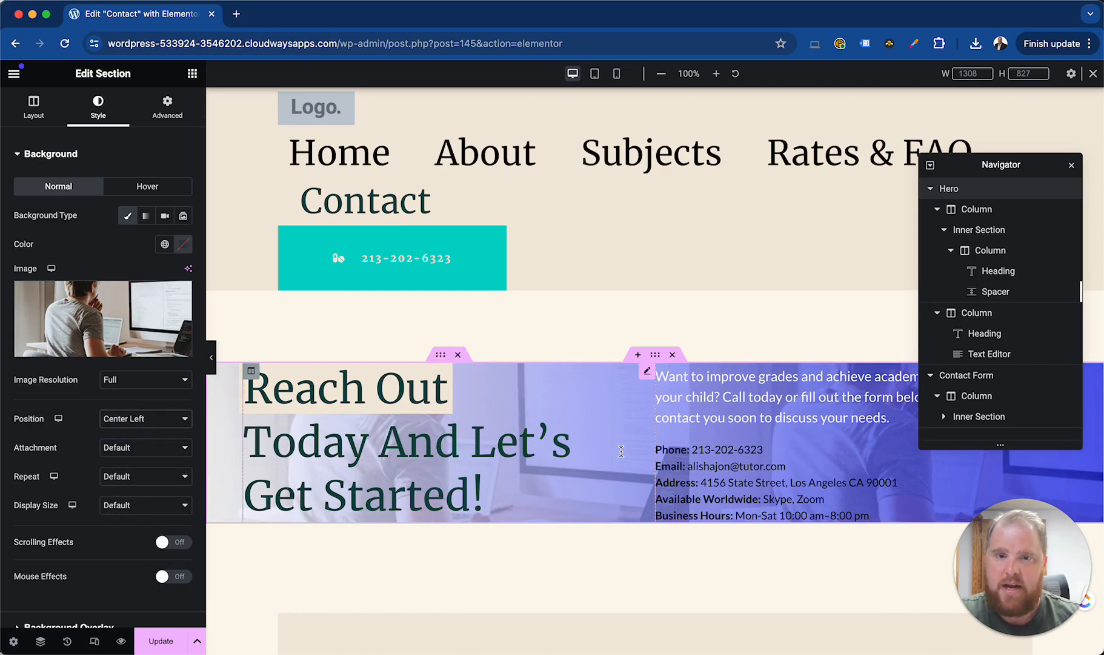
Set the Hero background image to No-repeat with a display size of Cover
{"action": "left_click", "coordinate": [109, 469]}
{"action": "left_click", "coordinate": [133, 494]}
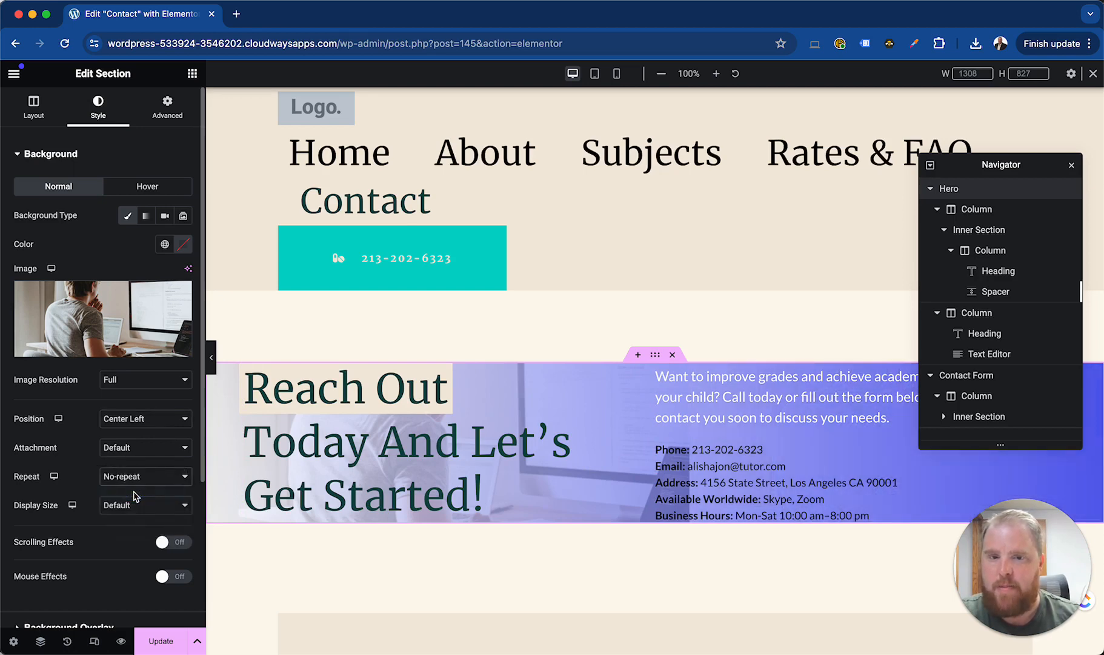
{"action": "left_click", "coordinate": [133, 503]}
{"action": "left_click", "coordinate": [111, 531]}
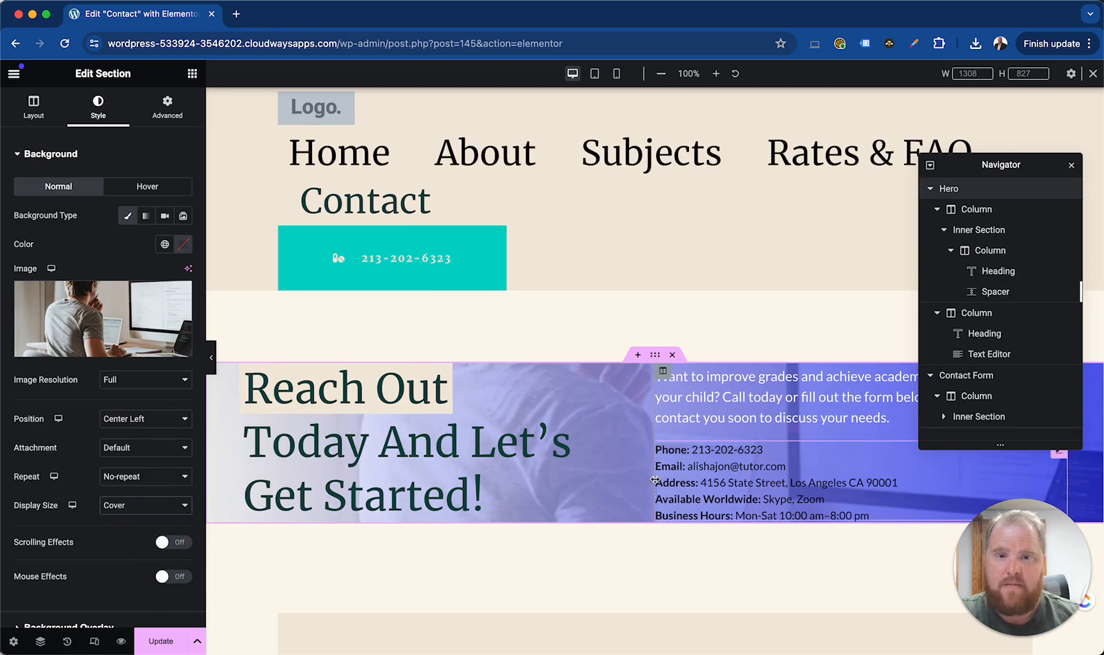
Try the Top Center and Bottom Right positions for the Hero section's background image
{"action": "left_click", "coordinate": [144, 427]}
{"action": "left_click", "coordinate": [144, 449]}
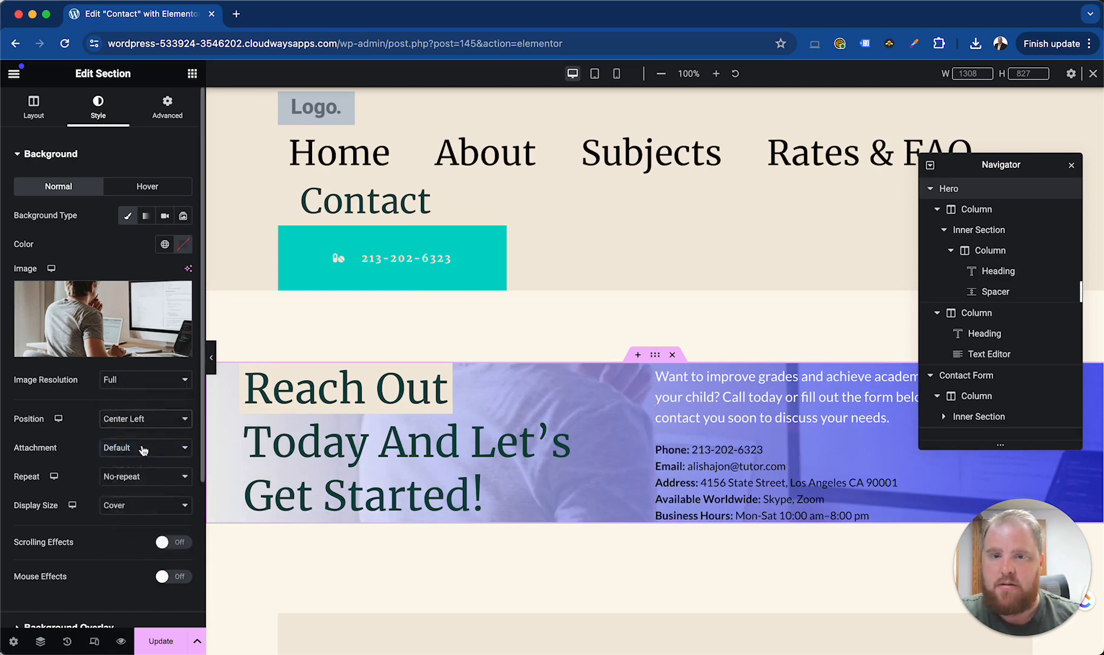
{"action": "left_click", "coordinate": [146, 429]}
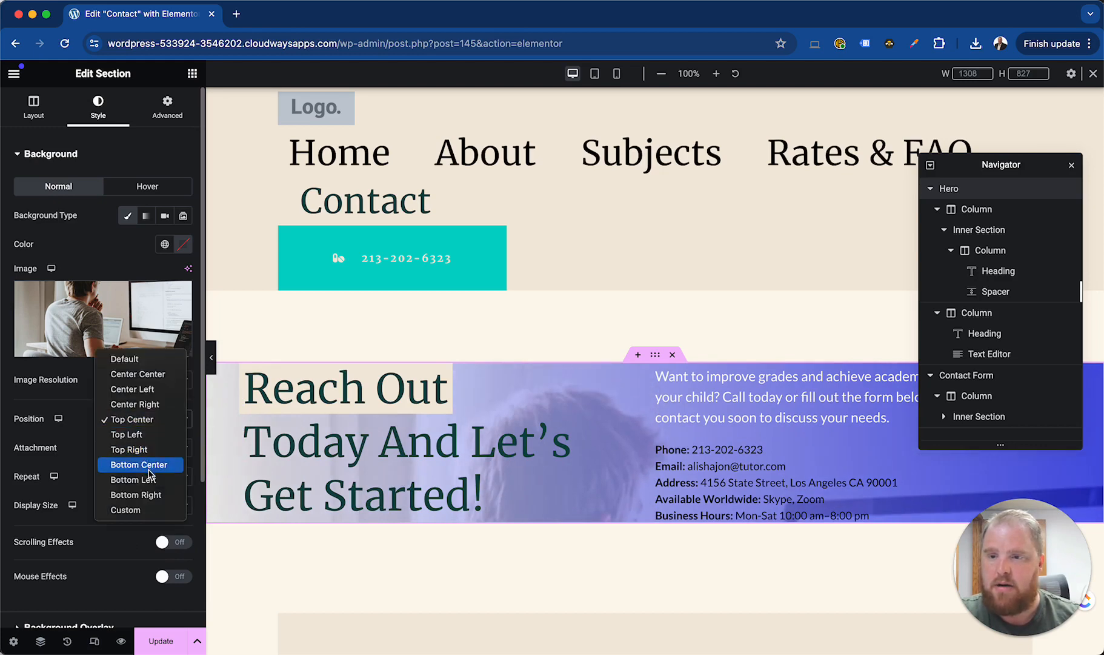
{"action": "left_click", "coordinate": [136, 495]}
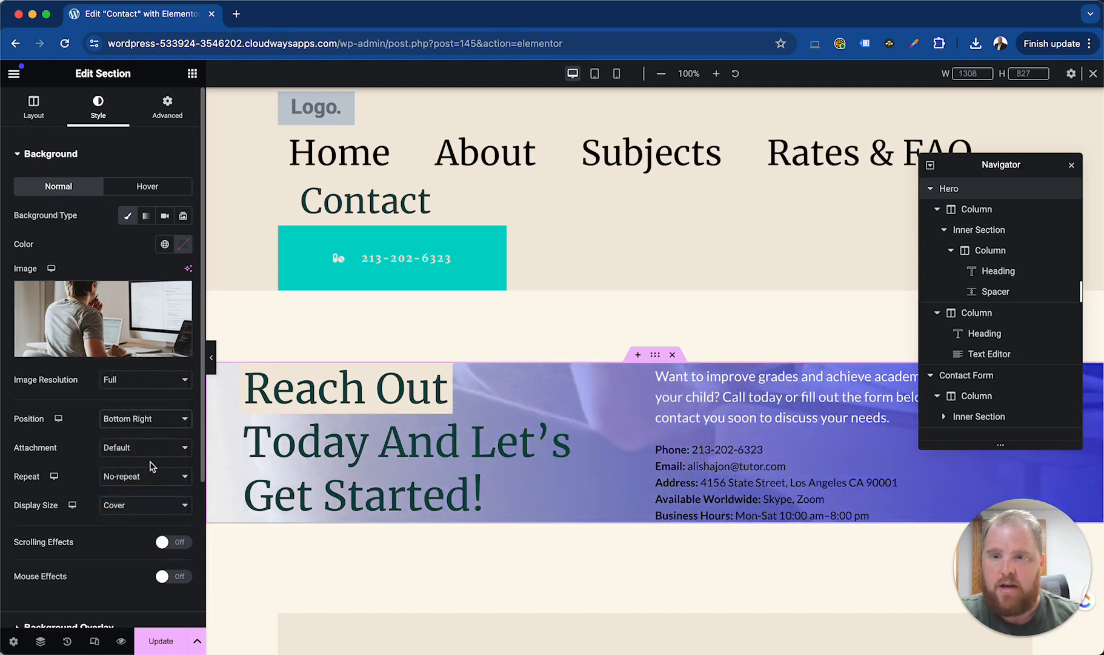
Give the Hero background image a custom position with X at 0 px and Y at -488 px
{"action": "left_click", "coordinate": [152, 426]}
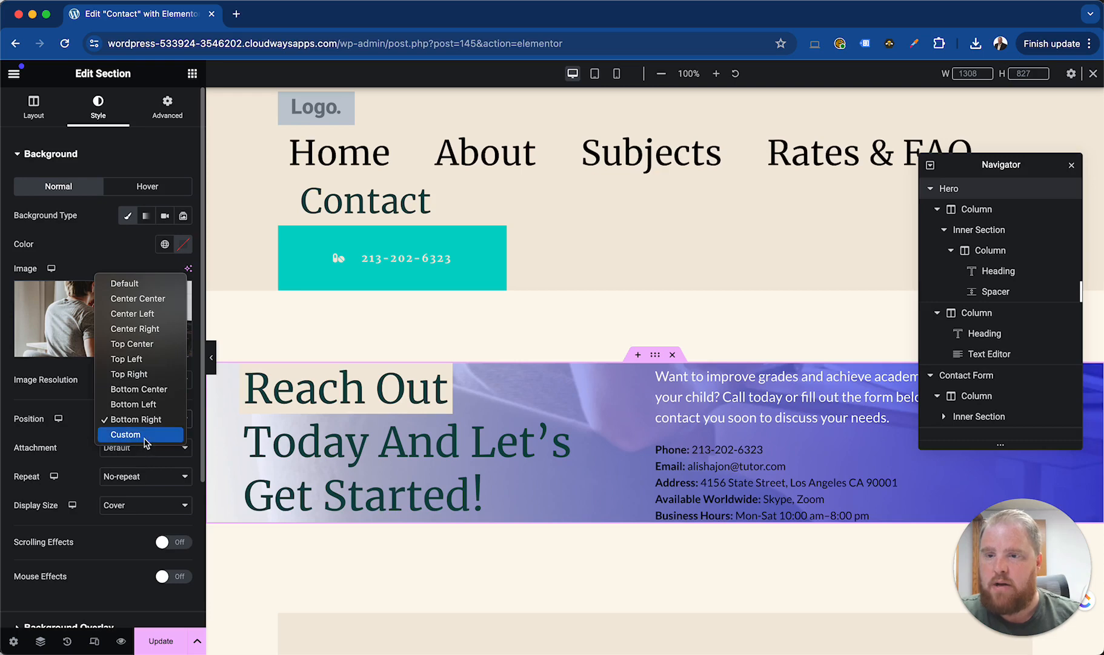
{"action": "left_click", "coordinate": [125, 434]}
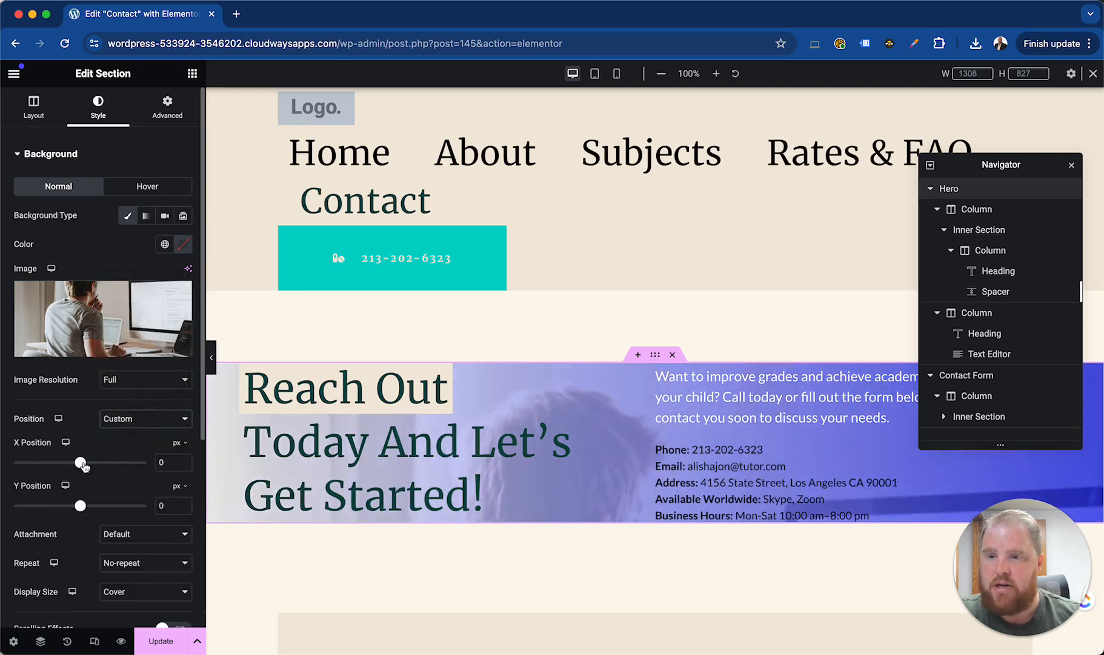
{"action": "mouse_move", "coordinate": [84, 465]}
{"action": "left_mouse_down"}
{"action": "mouse_move", "coordinate": [58, 464]}
{"action": "mouse_move", "coordinate": [94, 468]}
{"action": "mouse_move", "coordinate": [80, 464]}
{"action": "left_mouse_up"}
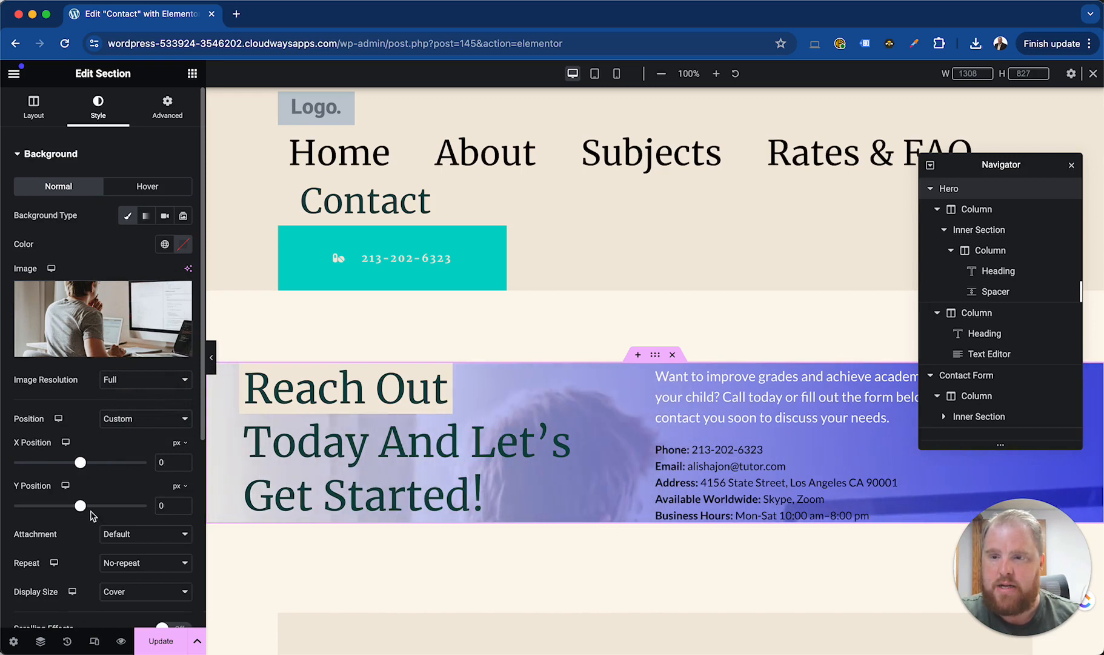
{"action": "left_click_drag", "start_coordinate": [82, 511], "coordinate": [43, 513]}
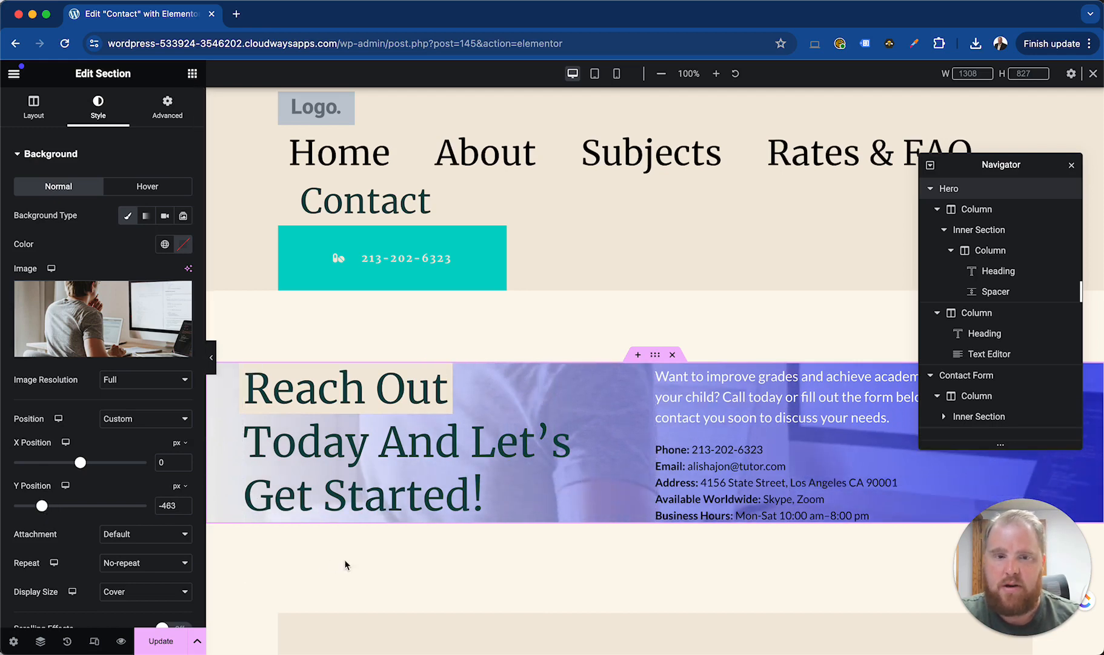
{"action": "left_click_drag", "start_coordinate": [42, 506], "coordinate": [39, 507]}
Review the Hero section's background and background overlay settings alongside the page preview
{"action": "scroll", "coordinate": [111, 473], "scroll_direction": "down", "scroll_amount": 3}
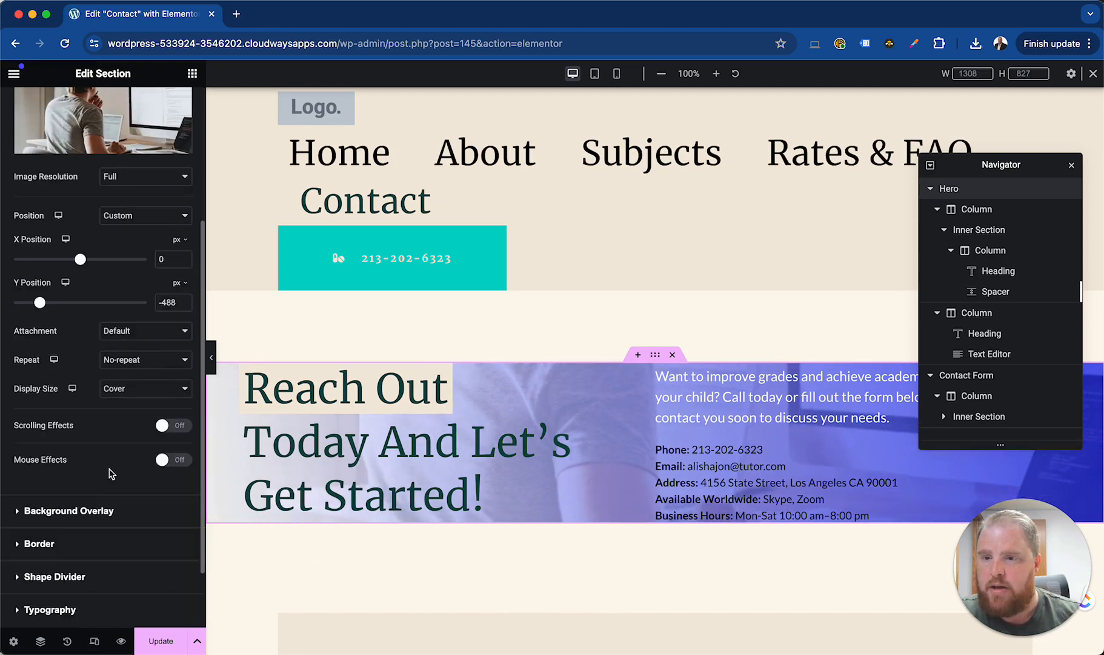
{"action": "scroll", "coordinate": [107, 503], "scroll_direction": "up", "scroll_amount": 1}
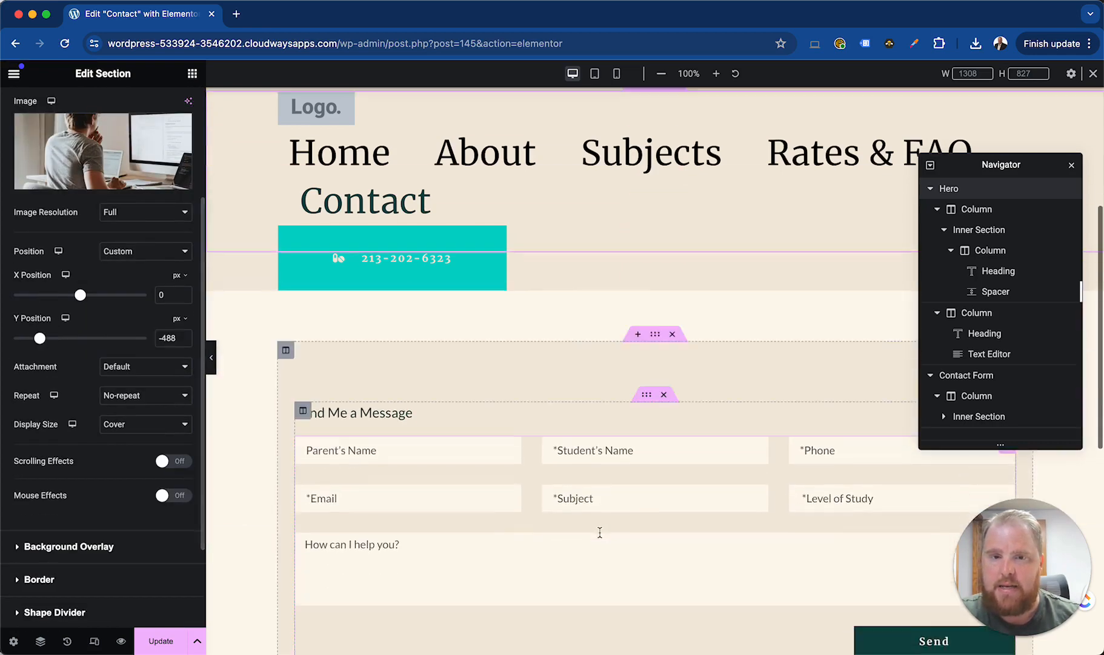
{"action": "scroll", "coordinate": [85, 449], "scroll_direction": "up", "scroll_amount": 3}
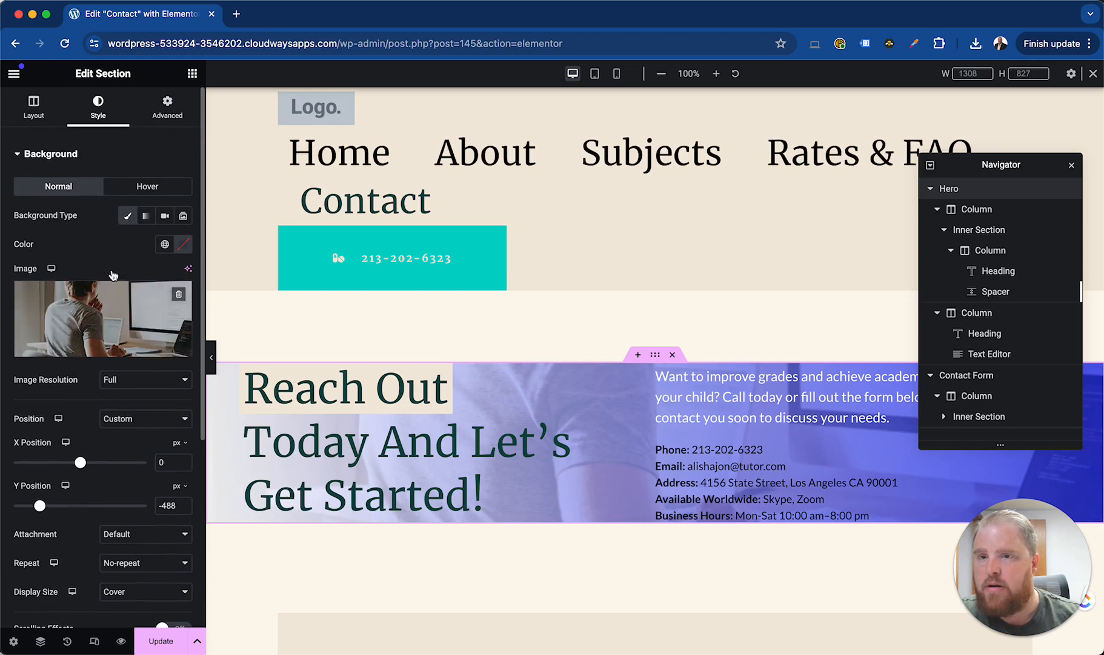
{"action": "scroll", "coordinate": [103, 417], "scroll_direction": "down", "scroll_amount": 5}
{"action": "scroll", "coordinate": [95, 437], "scroll_direction": "up", "scroll_amount": 5}
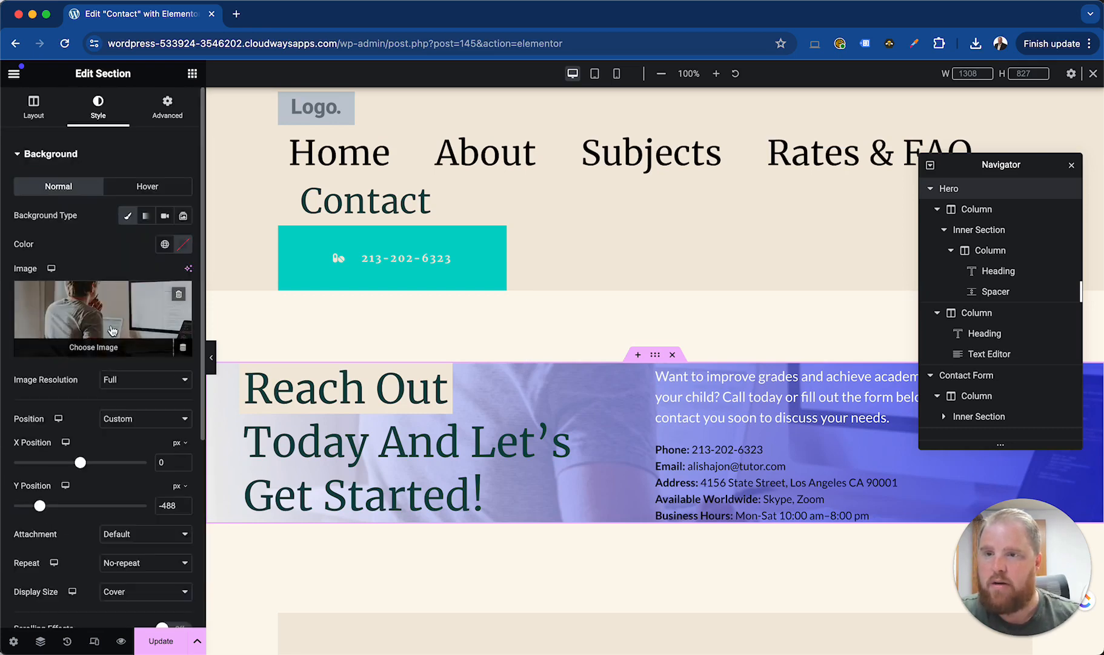
{"action": "scroll", "coordinate": [137, 481], "scroll_direction": "down", "scroll_amount": 5}
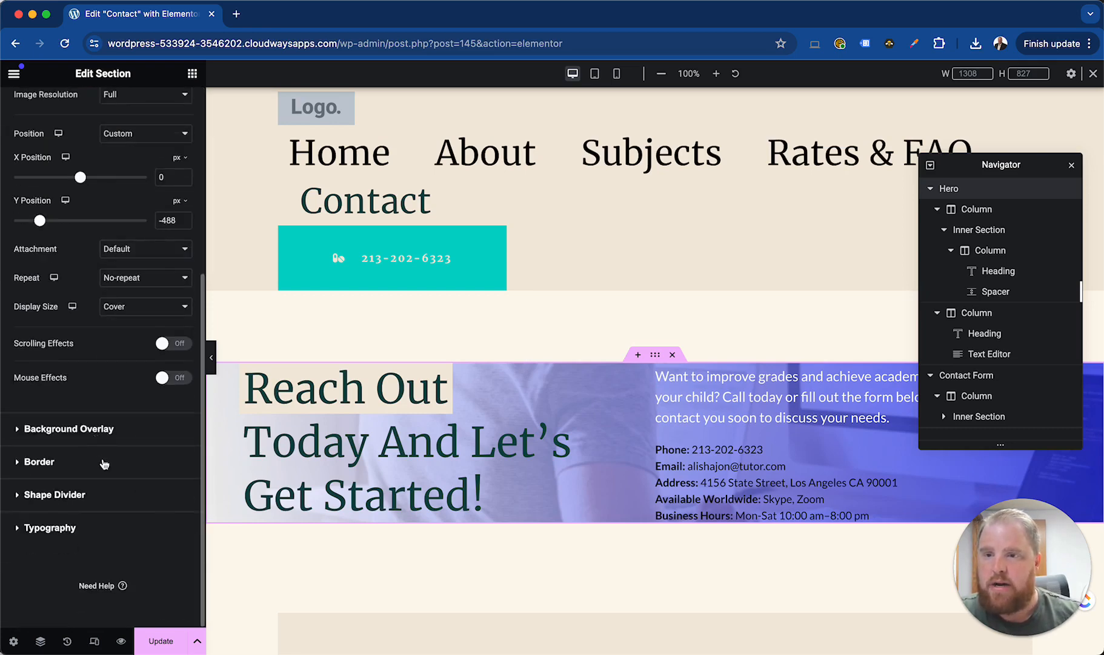
{"action": "left_click", "coordinate": [69, 429]}
{"action": "scroll", "coordinate": [103, 366], "scroll_direction": "down", "scroll_amount": 4}
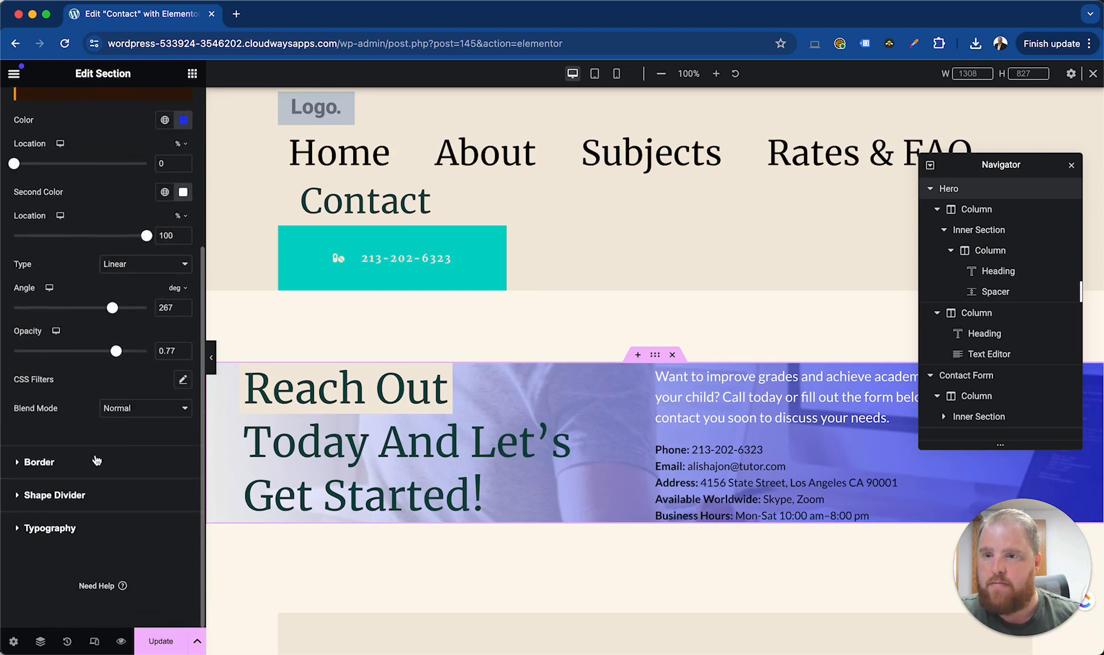
Give the Hero section a double border, 5 px wide on all sides, in red
{"action": "left_click", "coordinate": [39, 462]}
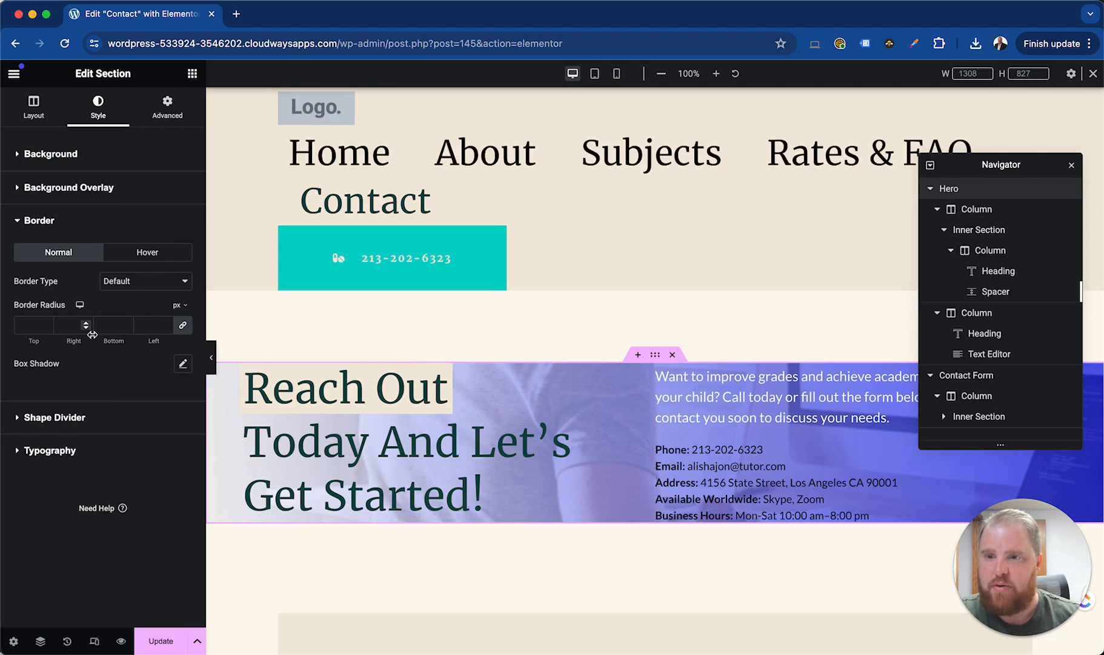
{"action": "left_click", "coordinate": [140, 282]}
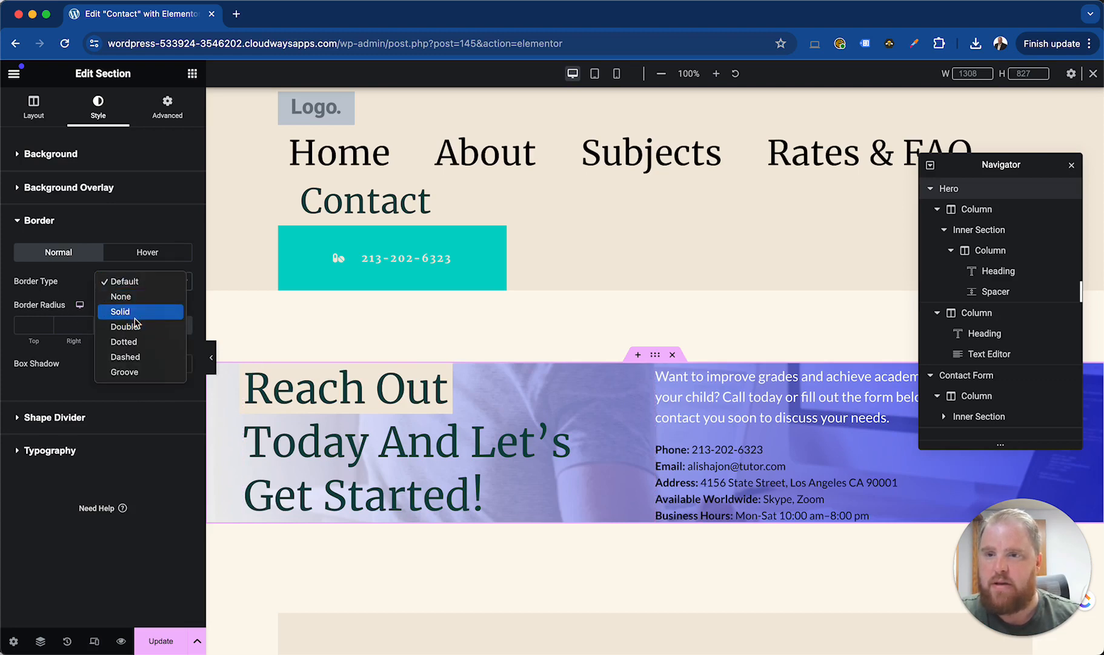
{"action": "left_click", "coordinate": [141, 312]}
{"action": "left_click", "coordinate": [145, 284]}
{"action": "left_click", "coordinate": [144, 297]}
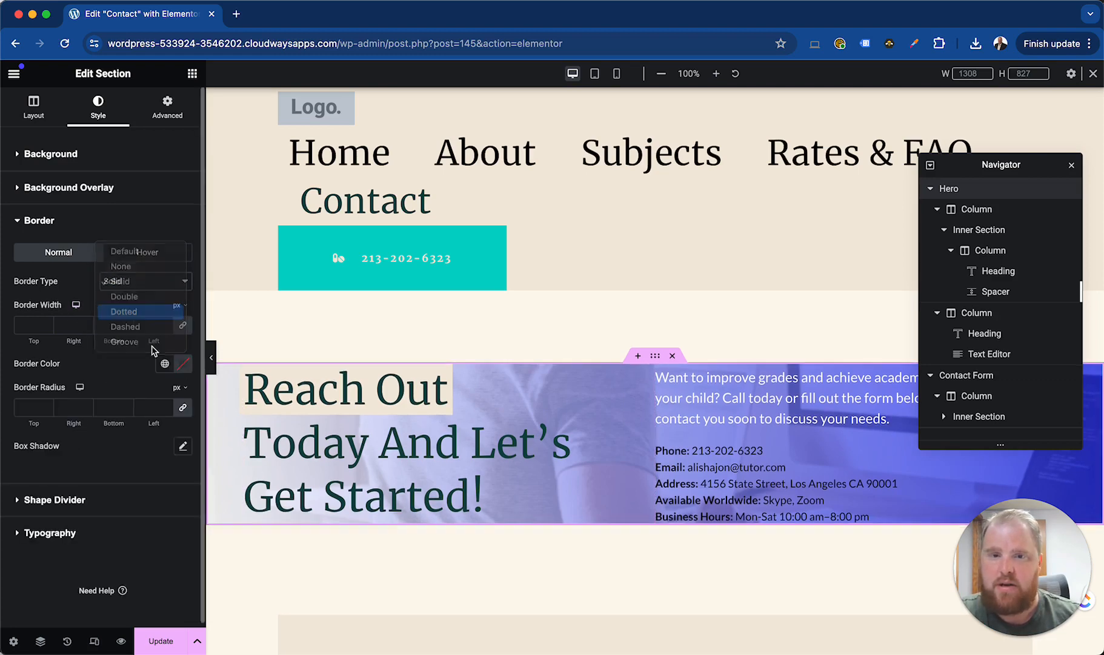
{"action": "left_click", "coordinate": [34, 324]}
{"action": "type", "text": "5"}
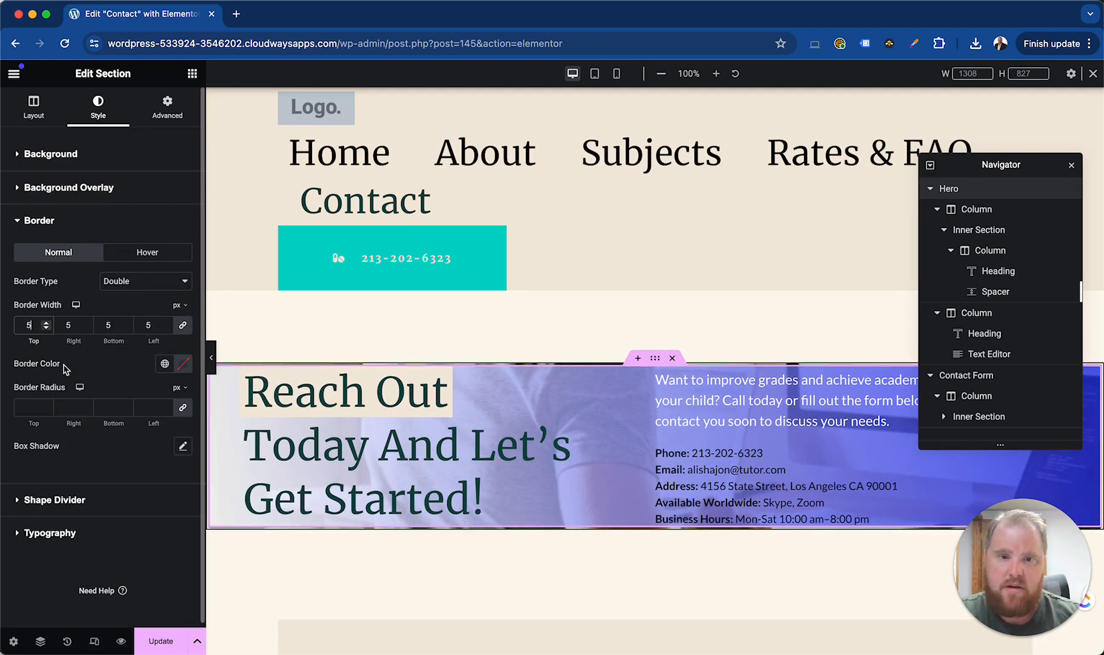
{"action": "left_click", "coordinate": [183, 363]}
{"action": "left_click_drag", "start_coordinate": [196, 468], "coordinate": [259, 423]}
Check the border around the Hero section, and reset its border type to Default
{"action": "scroll", "coordinate": [477, 472], "scroll_direction": "down", "scroll_amount": 3}
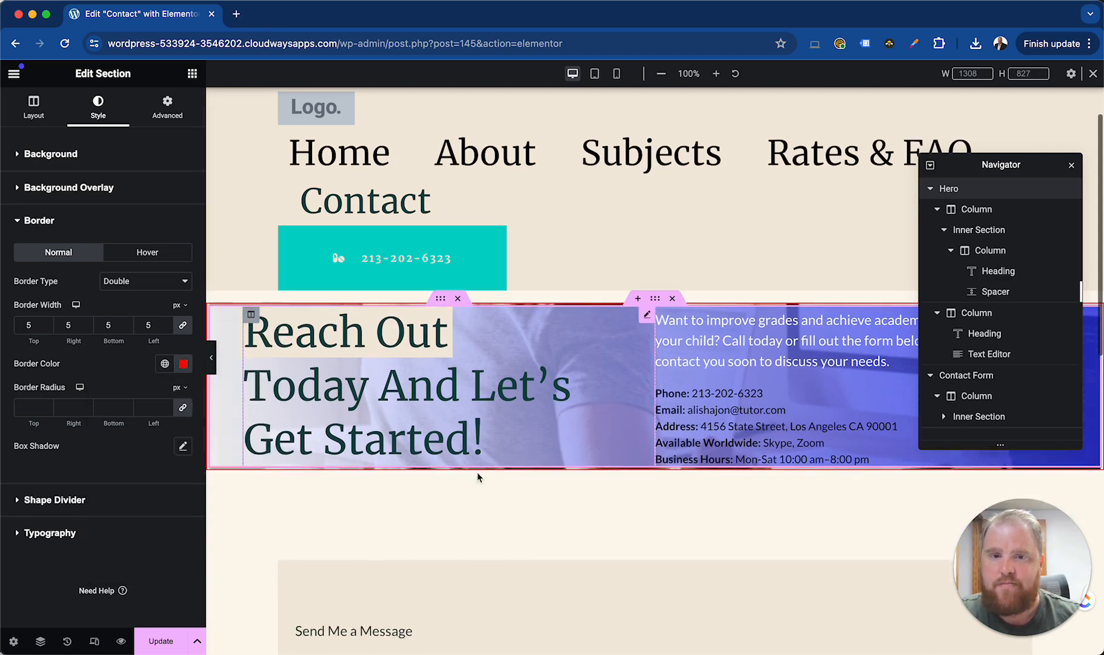
{"action": "scroll", "coordinate": [443, 509], "scroll_direction": "up", "scroll_amount": 2}
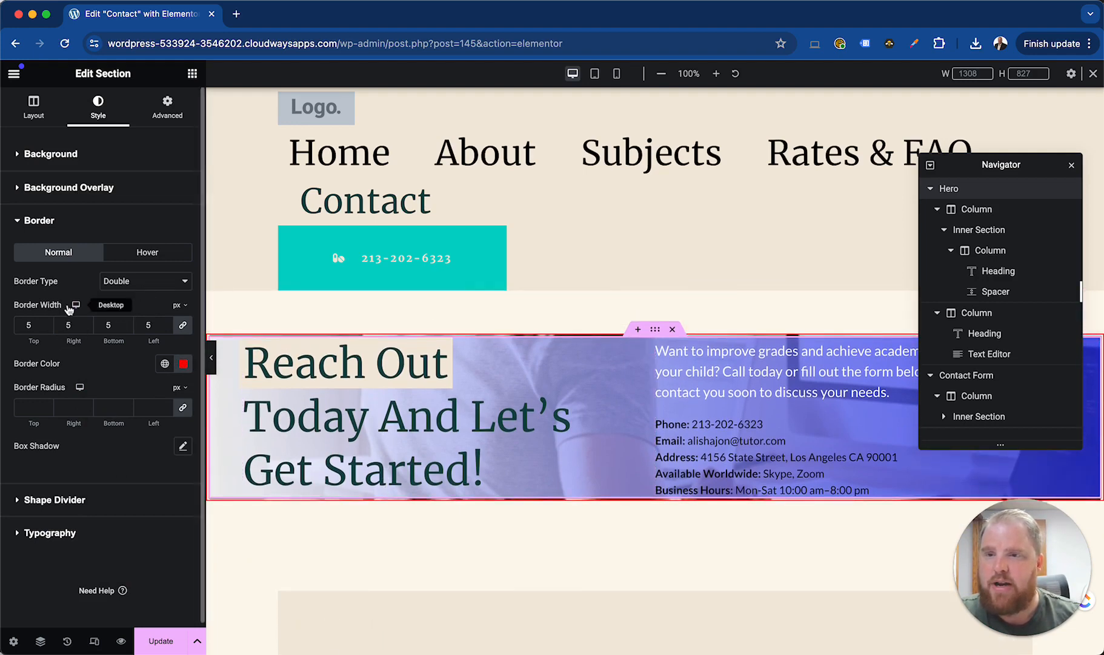
{"action": "left_click", "coordinate": [119, 281]}
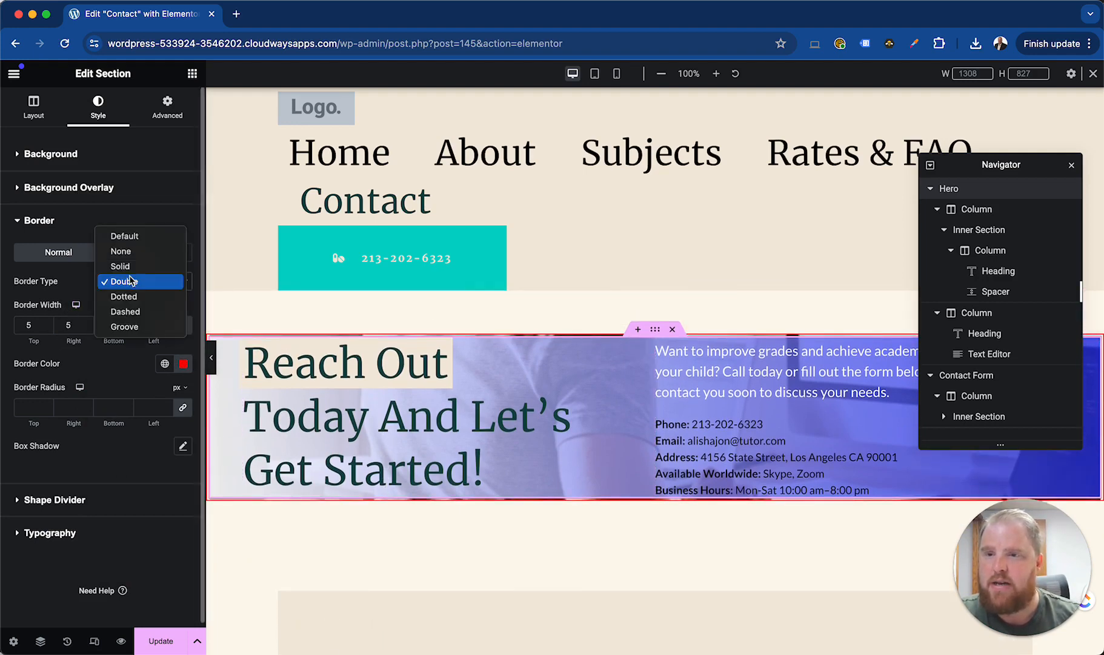
{"action": "left_click", "coordinate": [134, 236]}
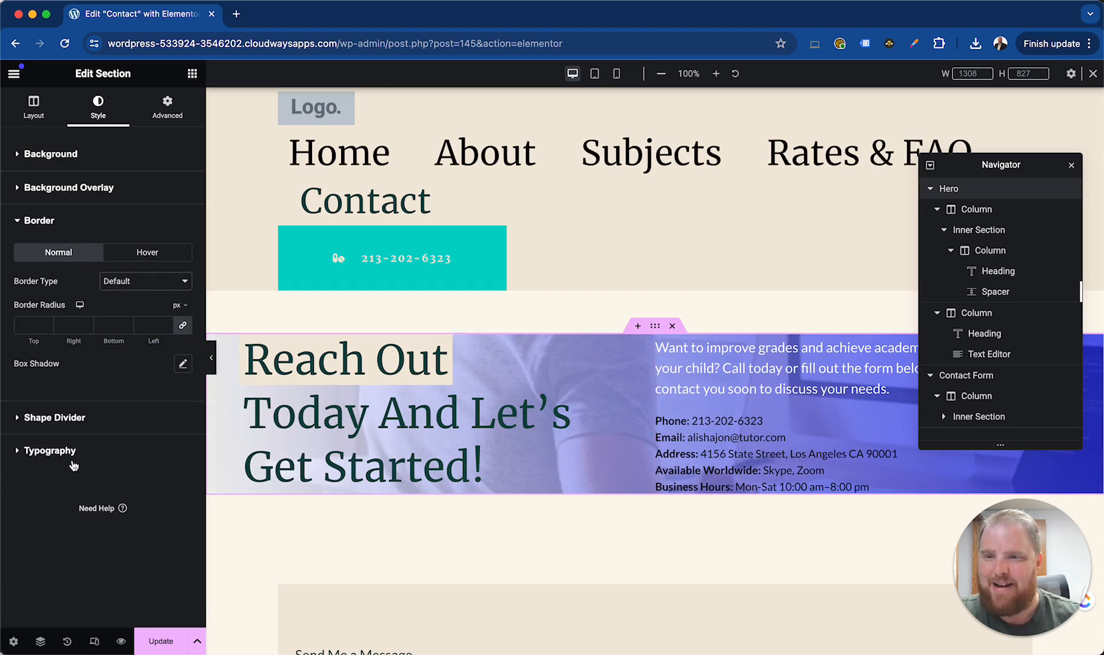
Look at the Hero section's typography colour and alignment options, and select the "Reach Out" heading widget
{"action": "left_click", "coordinate": [52, 450]}
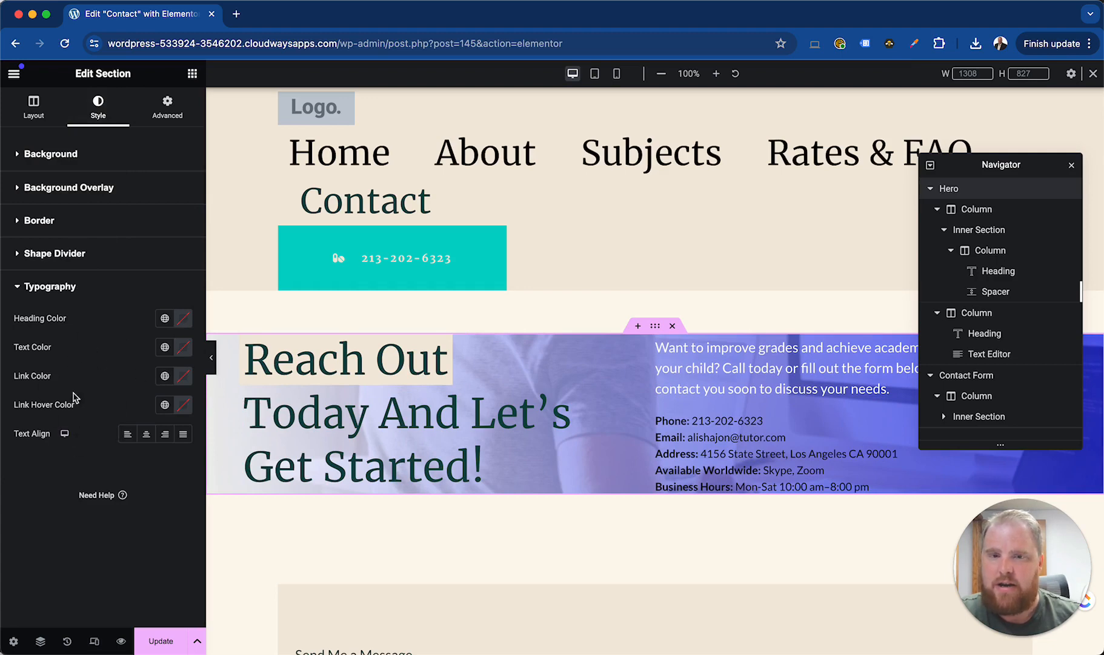
{"action": "left_click", "coordinate": [614, 357]}
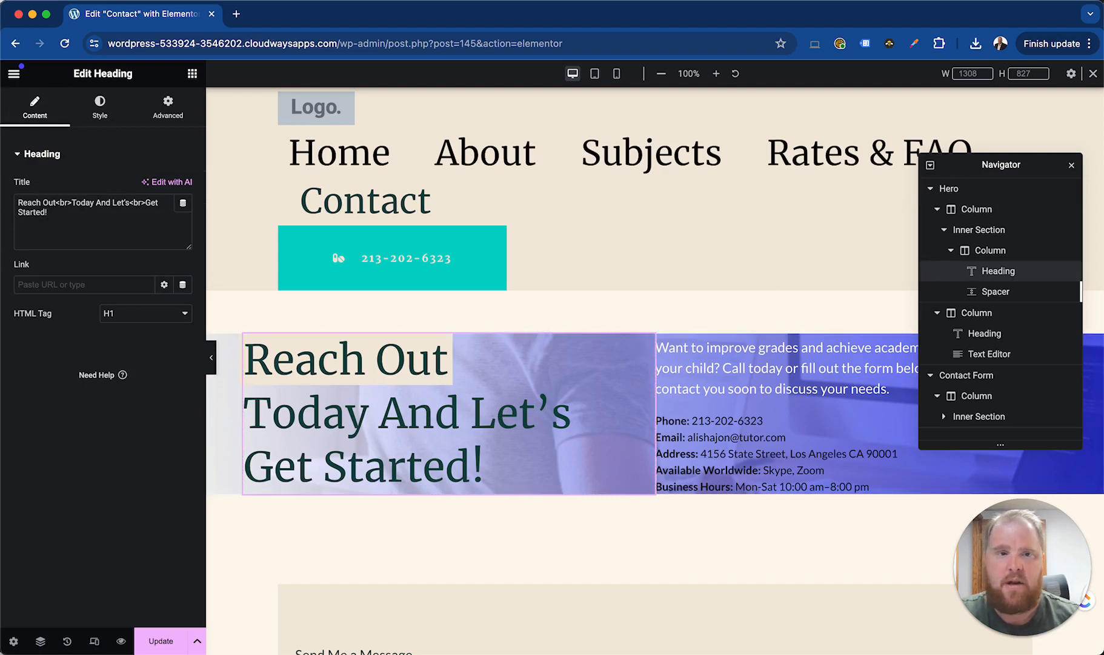
Center-align the "Reach Out" heading
{"action": "left_click", "coordinate": [100, 108]}
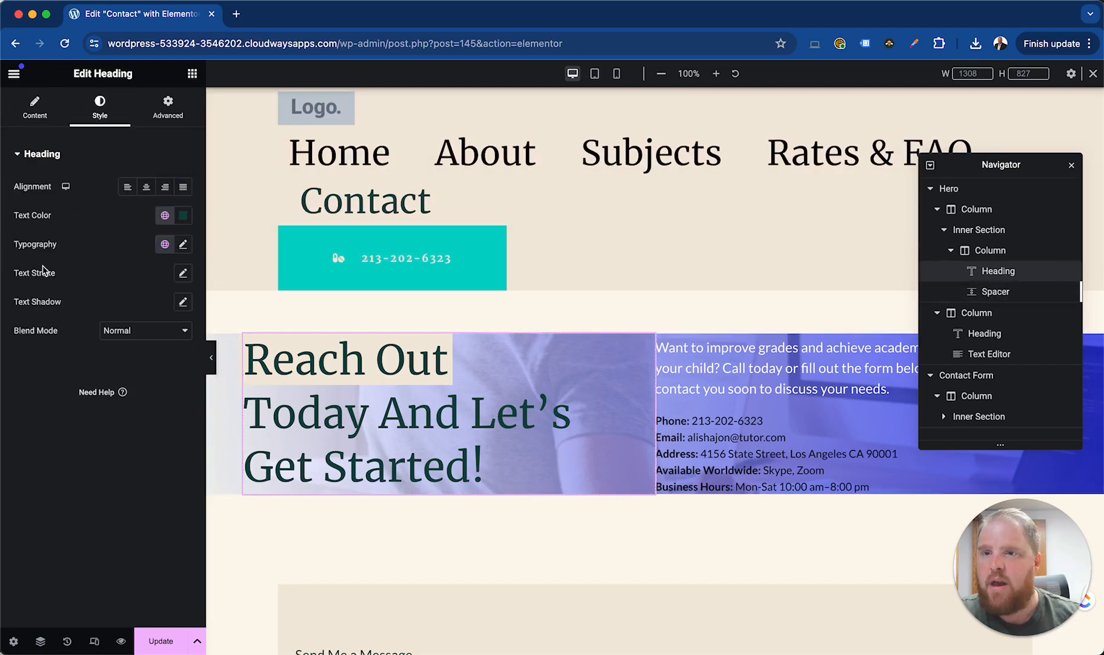
{"action": "left_click", "coordinate": [147, 188]}
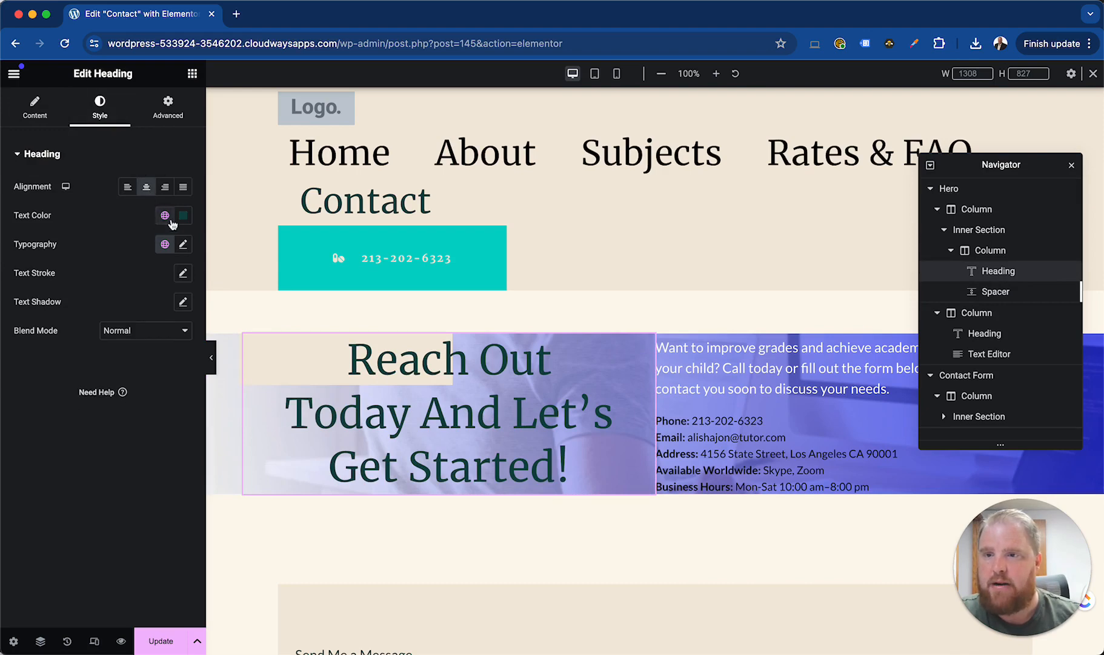
Remove the <br> tag before "Today" in the heading title, re-enter it, and look through the HTML tag options
{"action": "left_click", "coordinate": [35, 108]}
{"action": "left_click", "coordinate": [73, 213]}
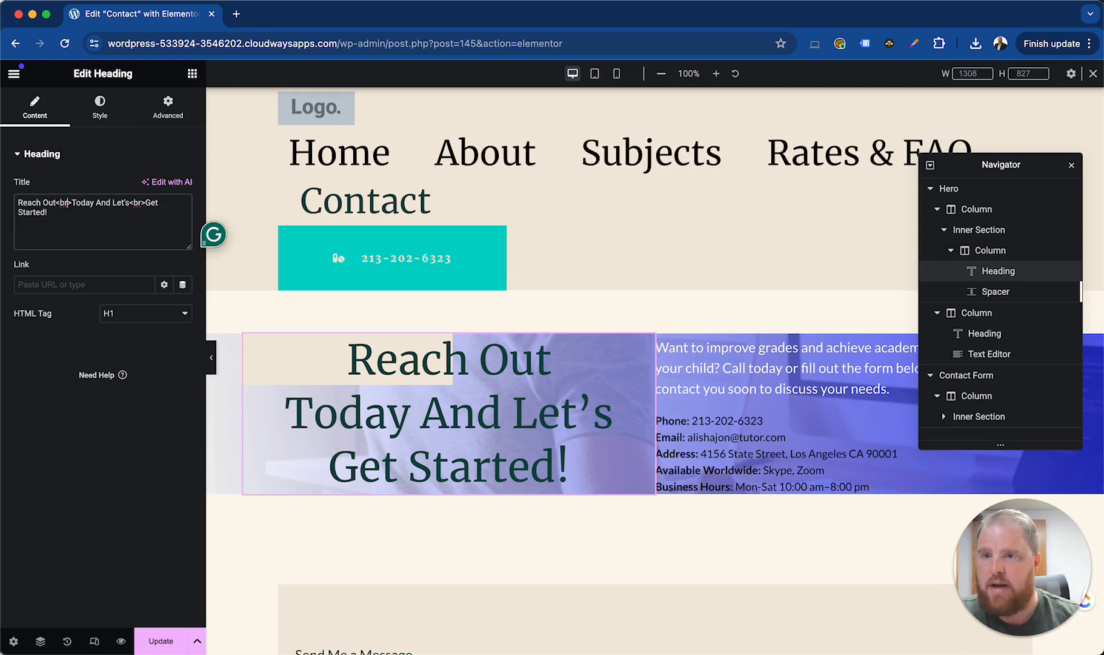
{"action": "key", "text": "BackSpace"}
{"action": "key", "text": "BackSpace"}
{"action": "key", "text": "BackSpace"}
{"action": "key", "text": "BackSpace"}
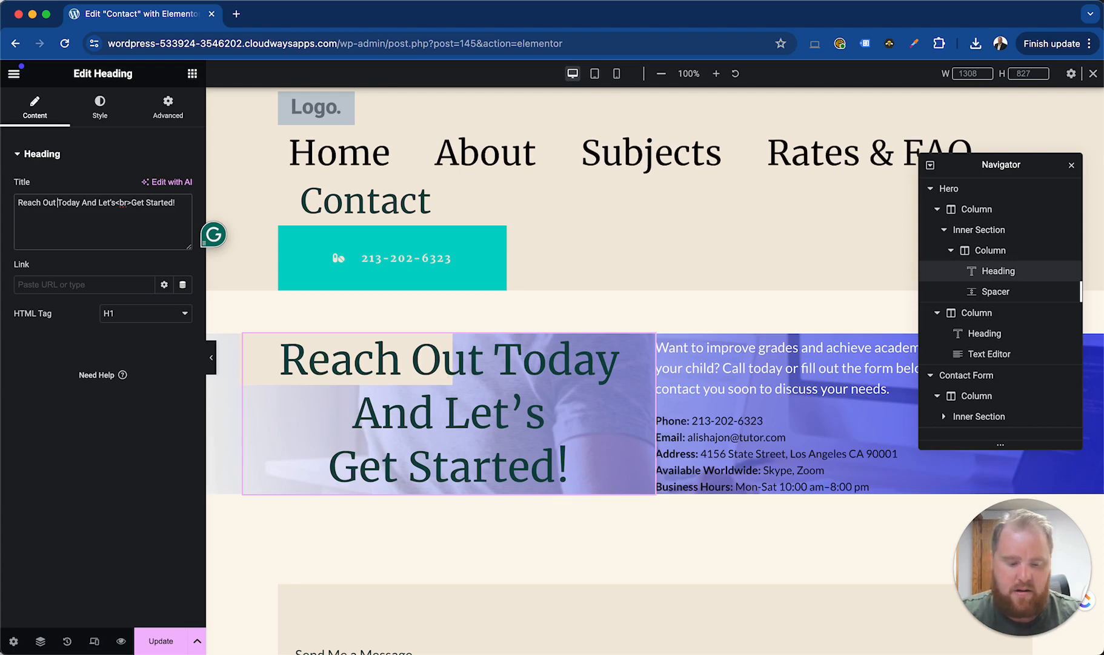
{"action": "type", "text": "<br>"}
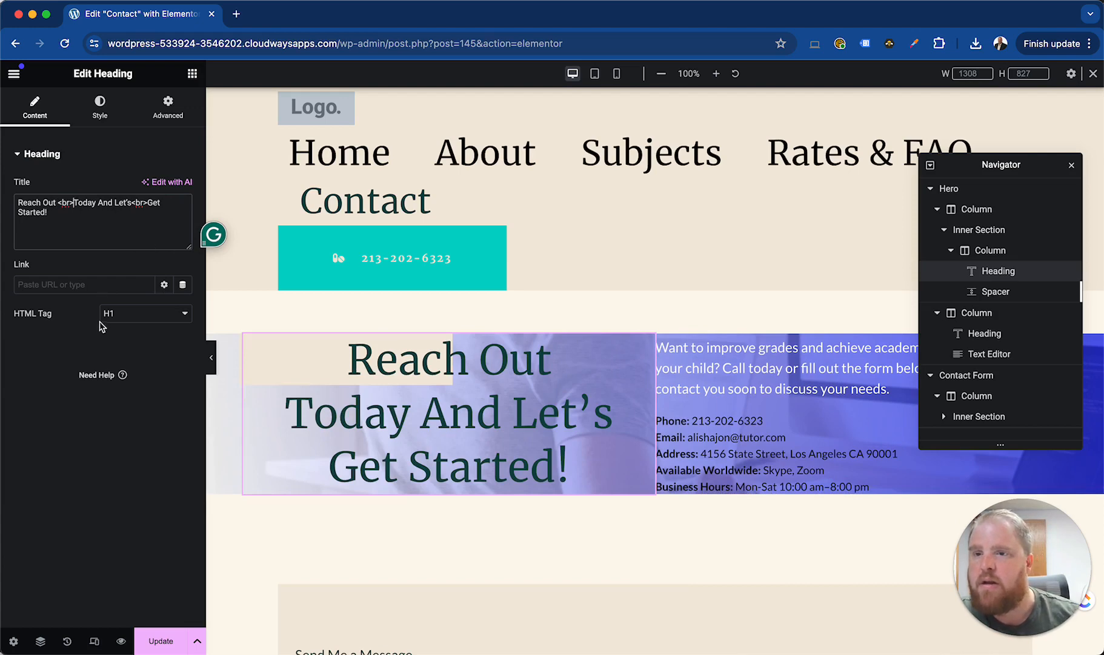
{"action": "left_click", "coordinate": [127, 320]}
{"action": "left_click", "coordinate": [155, 392]}
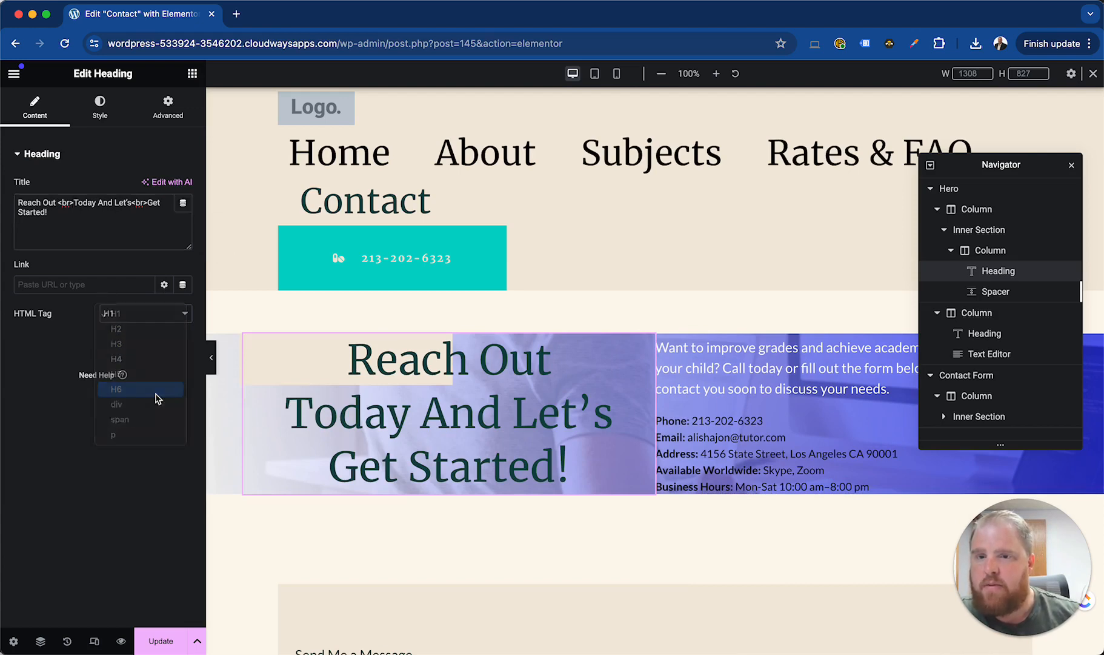
Give the heading text a custom near-black colour and look over the available global colours
{"action": "left_click", "coordinate": [109, 110]}
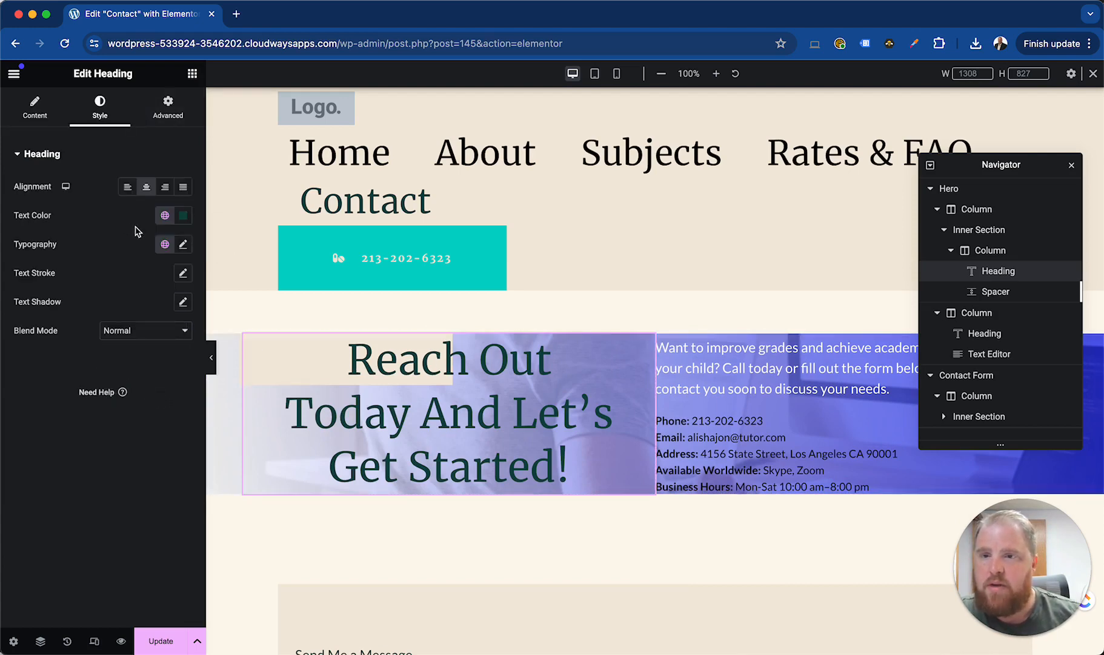
{"action": "left_click", "coordinate": [182, 215]}
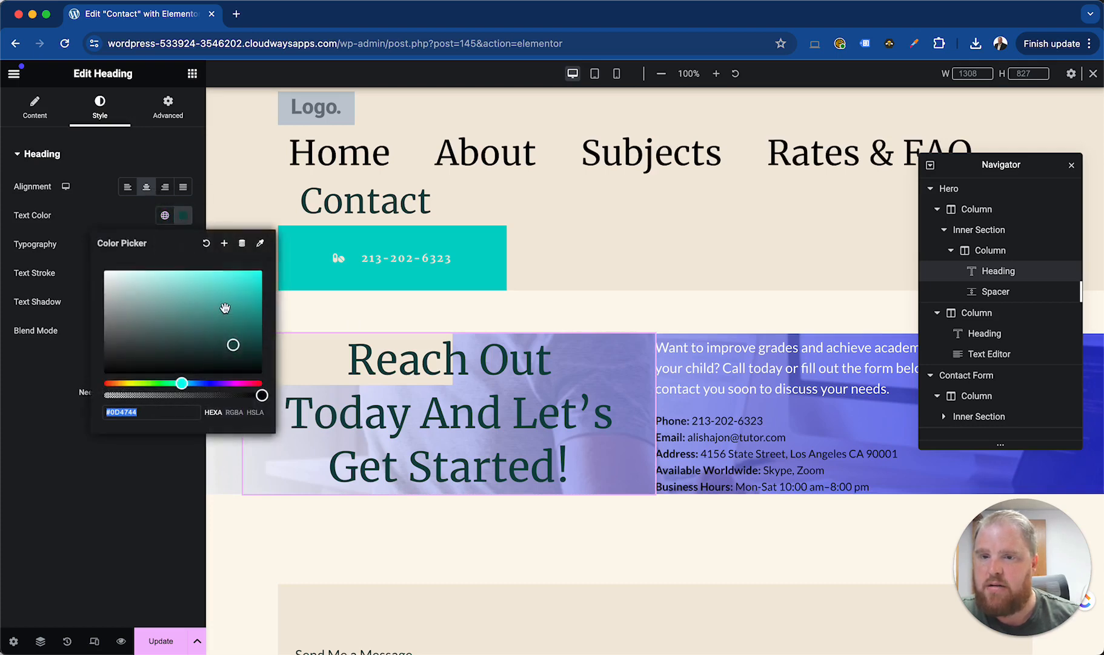
{"action": "mouse_move", "coordinate": [112, 370]}
{"action": "left_mouse_down"}
{"action": "mouse_move", "coordinate": [104, 377]}
{"action": "mouse_move", "coordinate": [109, 359]}
{"action": "left_mouse_up"}
{"action": "left_click", "coordinate": [170, 218]}
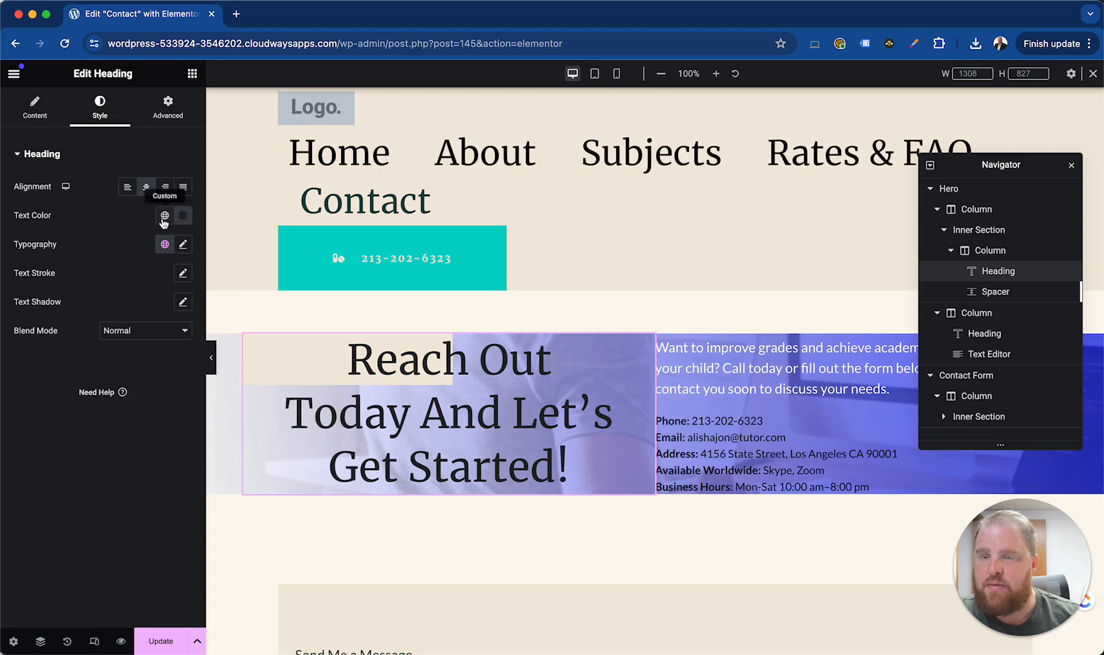
{"action": "left_click", "coordinate": [163, 218]}
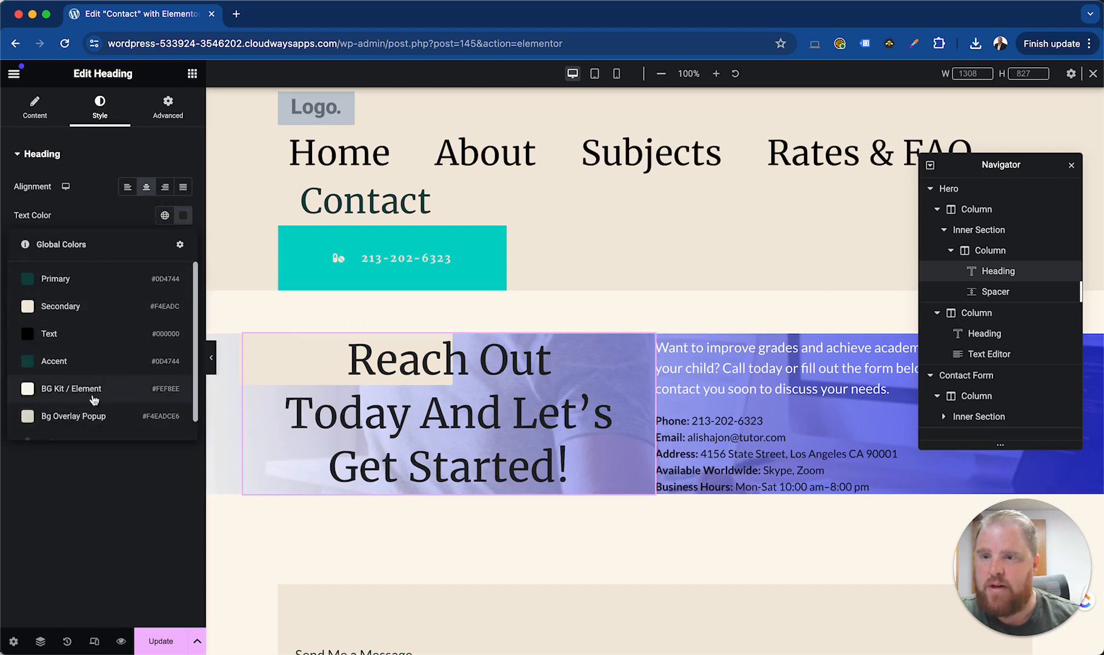
{"action": "left_click", "coordinate": [118, 217]}
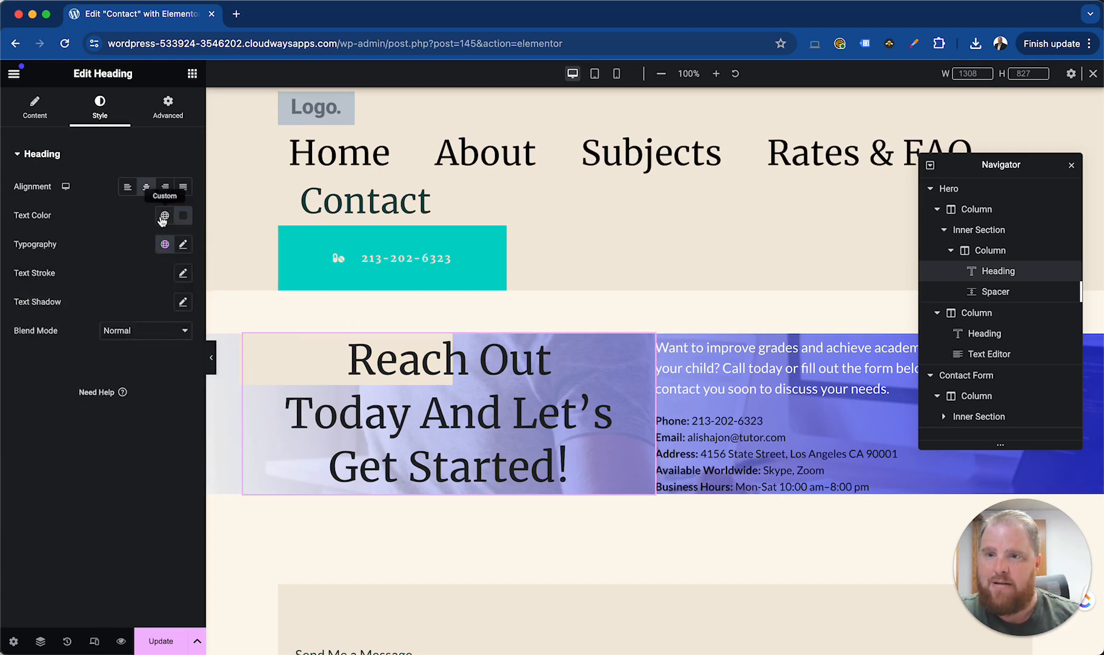
{"action": "left_click", "coordinate": [164, 217]}
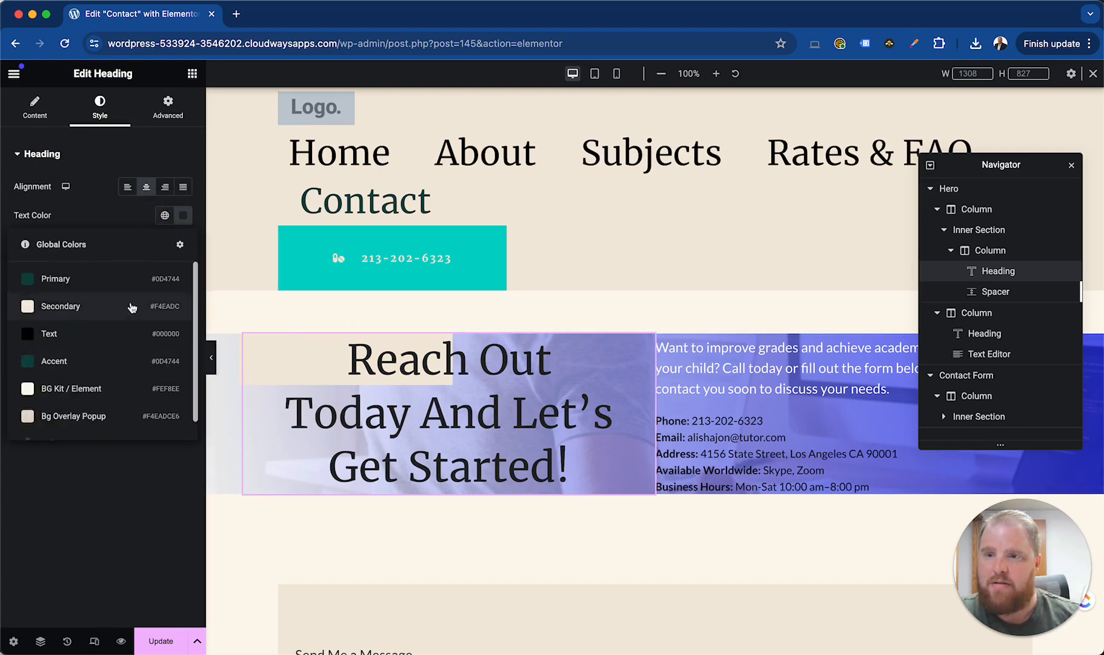
{"action": "left_click", "coordinate": [124, 225]}
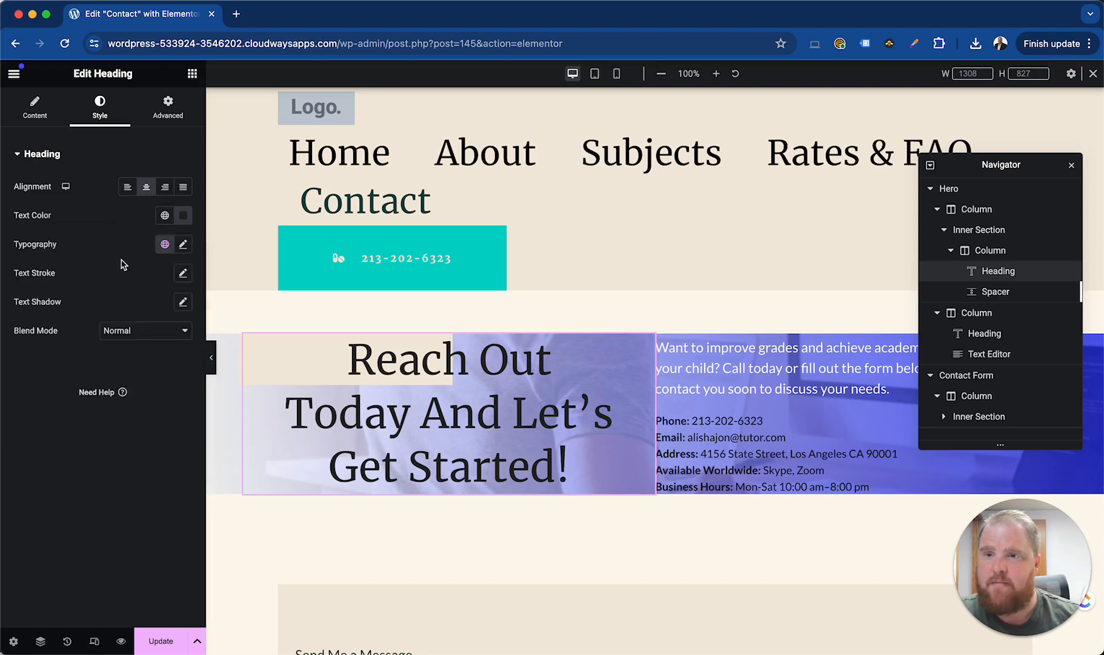
Try the Accent global font on the heading's typography, and apply the Primary global font
{"action": "left_click", "coordinate": [165, 244]}
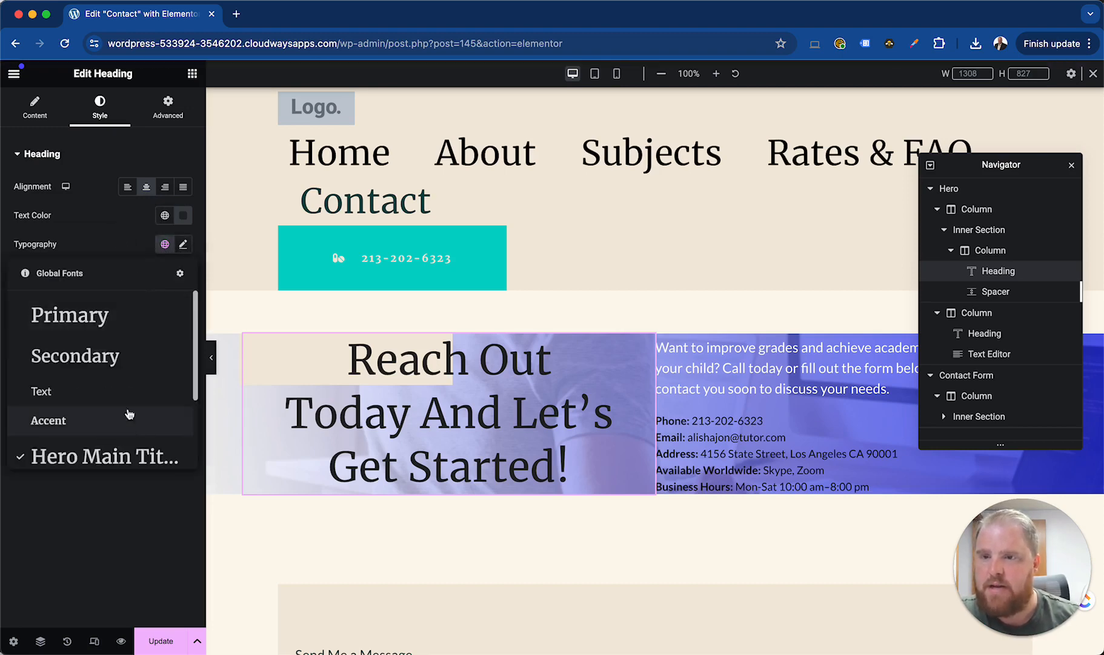
{"action": "scroll", "coordinate": [119, 396], "scroll_direction": "down", "scroll_amount": 1}
{"action": "scroll", "coordinate": [119, 396], "scroll_direction": "down", "scroll_amount": 2}
{"action": "scroll", "coordinate": [115, 400], "scroll_direction": "up", "scroll_amount": 2}
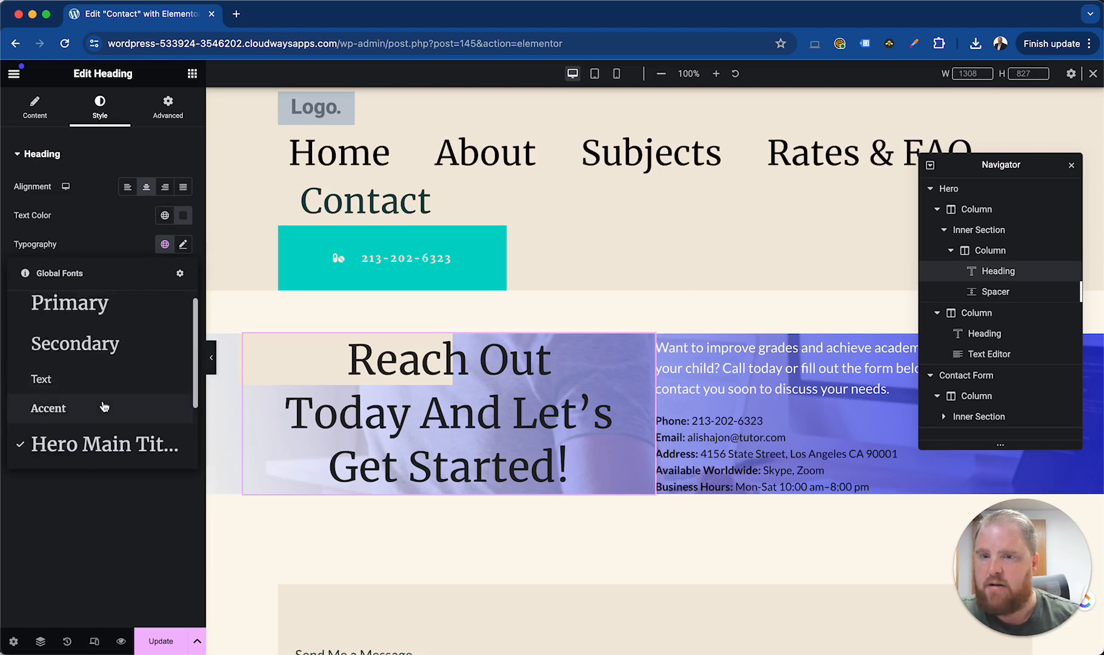
{"action": "left_click", "coordinate": [106, 410]}
{"action": "left_click", "coordinate": [165, 245]}
{"action": "left_click", "coordinate": [130, 356]}
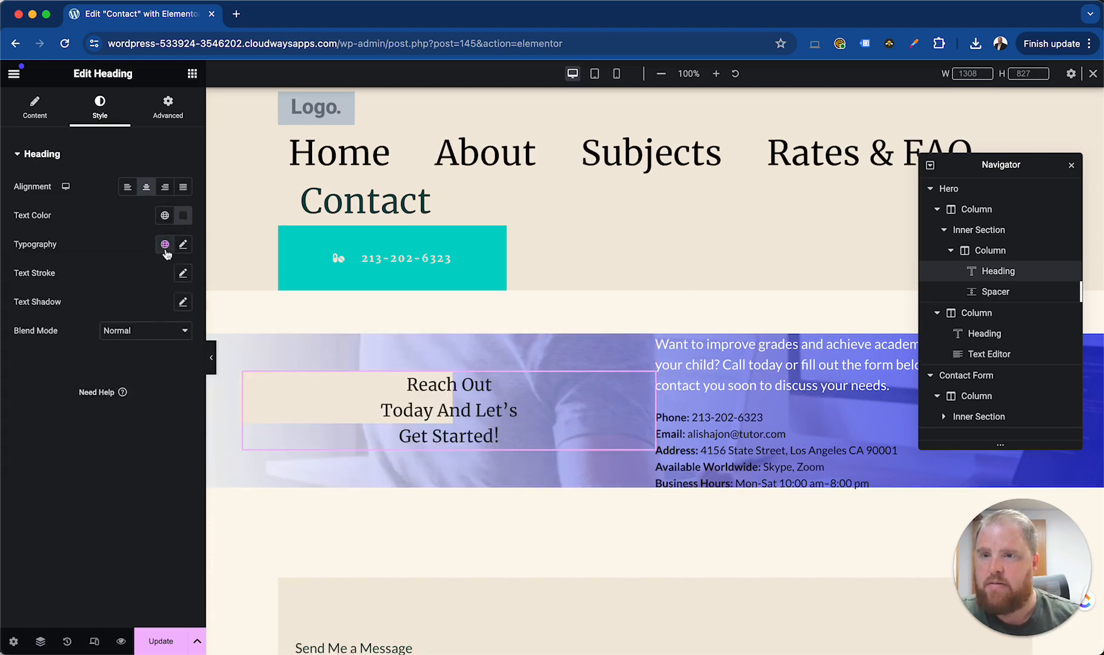
{"action": "left_click", "coordinate": [165, 247]}
{"action": "left_click", "coordinate": [104, 316]}
Try out a text stroke on the heading, and reset it
{"action": "left_click", "coordinate": [183, 273]}
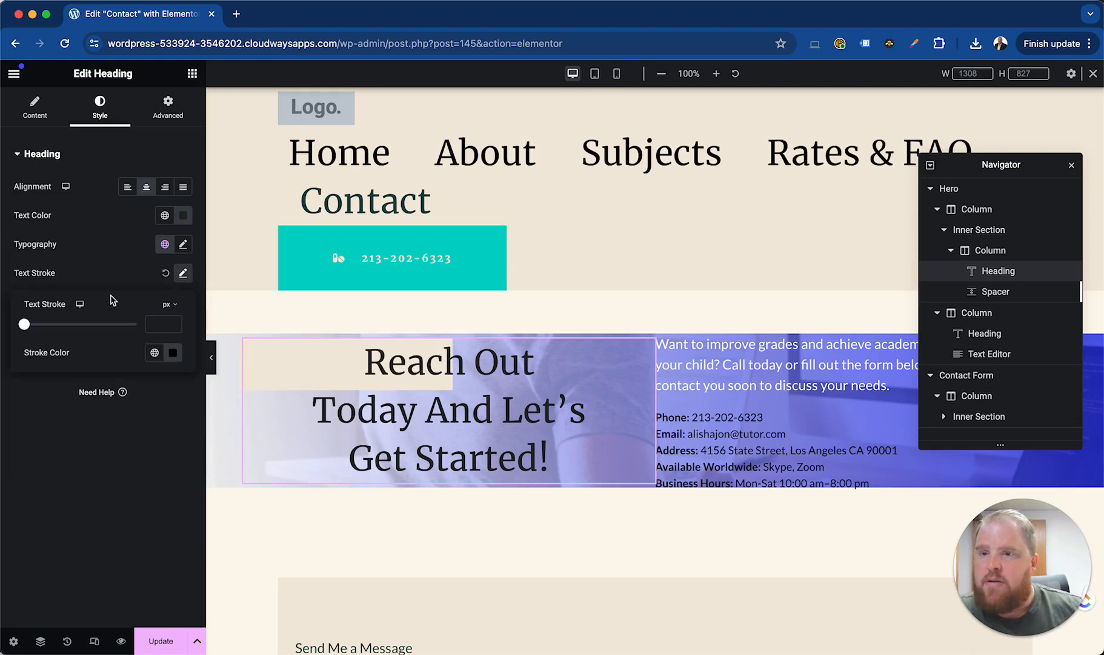
{"action": "mouse_move", "coordinate": [27, 326]}
{"action": "left_mouse_down"}
{"action": "mouse_move", "coordinate": [68, 327]}
{"action": "mouse_move", "coordinate": [8, 332]}
{"action": "left_mouse_up"}
{"action": "left_click", "coordinate": [166, 273]}
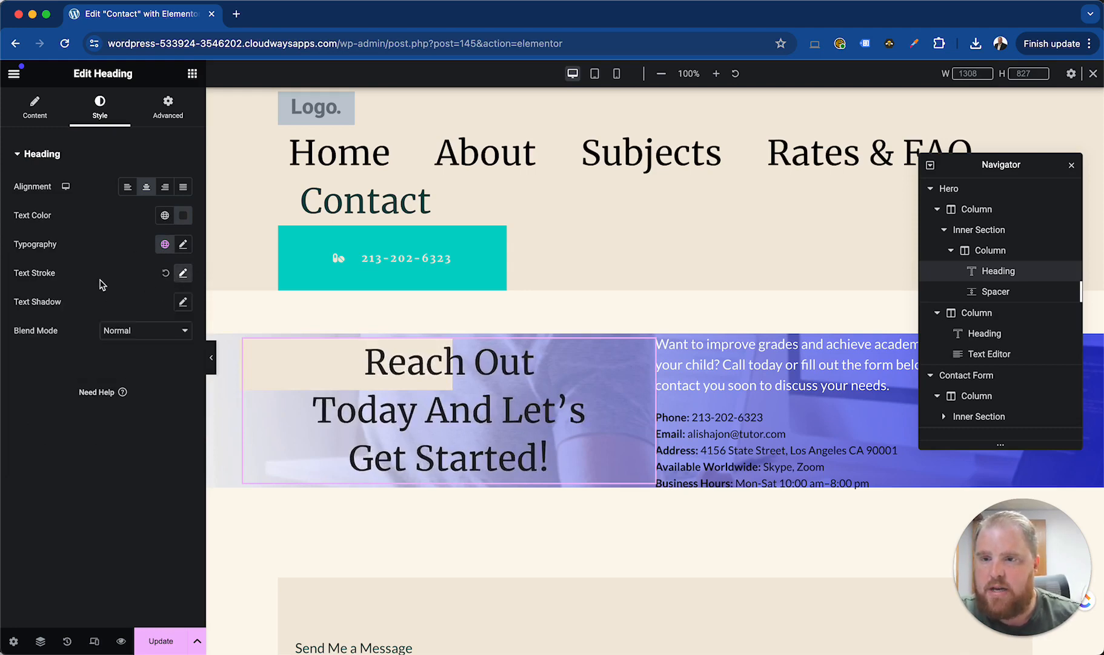
Try a red text shadow on the heading with horizontal offset -5 and vertical offset -4, and reset it
{"action": "left_click", "coordinate": [183, 302]}
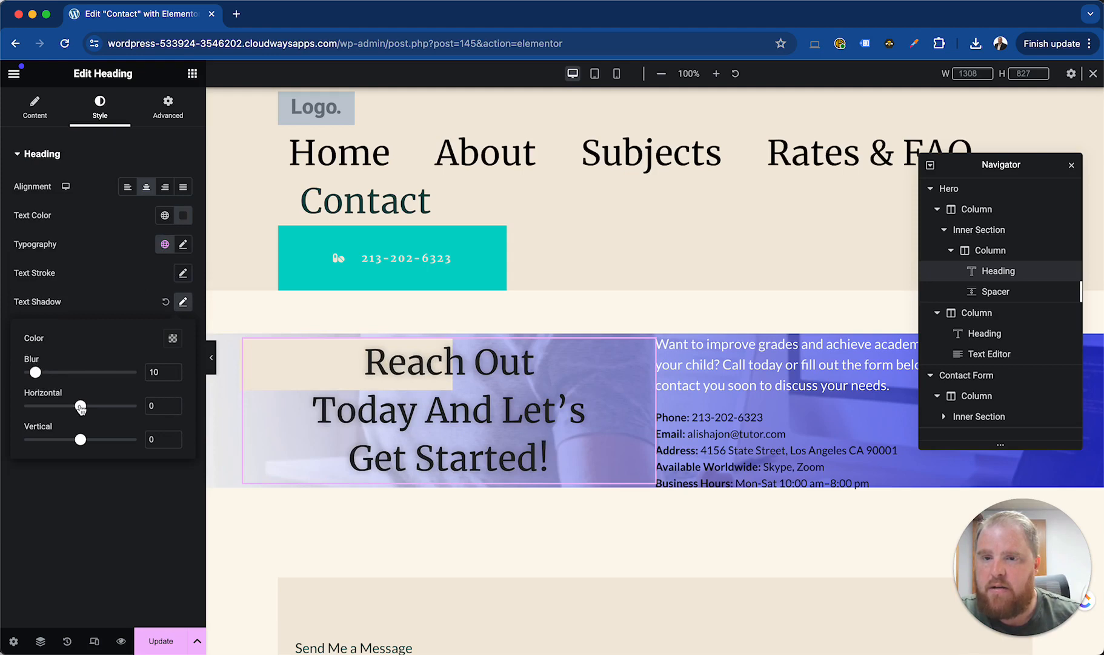
{"action": "mouse_move", "coordinate": [80, 406]}
{"action": "left_mouse_down"}
{"action": "mouse_move", "coordinate": [107, 407]}
{"action": "mouse_move", "coordinate": [77, 407]}
{"action": "mouse_move", "coordinate": [93, 443]}
{"action": "mouse_move", "coordinate": [78, 443]}
{"action": "left_mouse_up"}
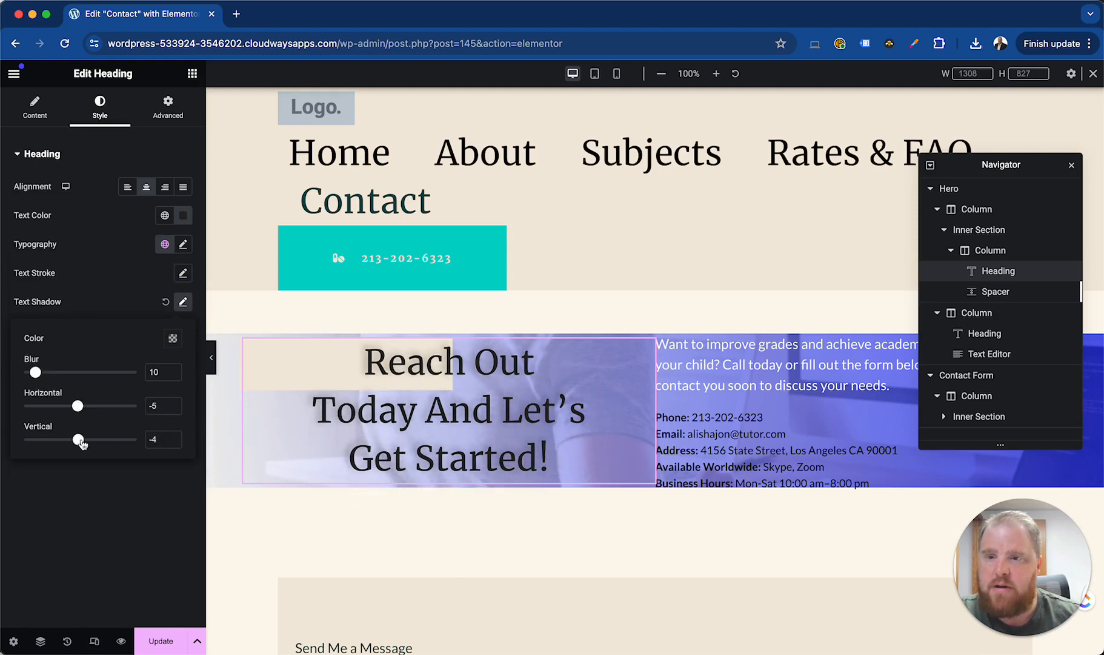
{"action": "left_click", "coordinate": [182, 302]}
{"action": "left_click", "coordinate": [181, 303]}
{"action": "left_click", "coordinate": [173, 338]}
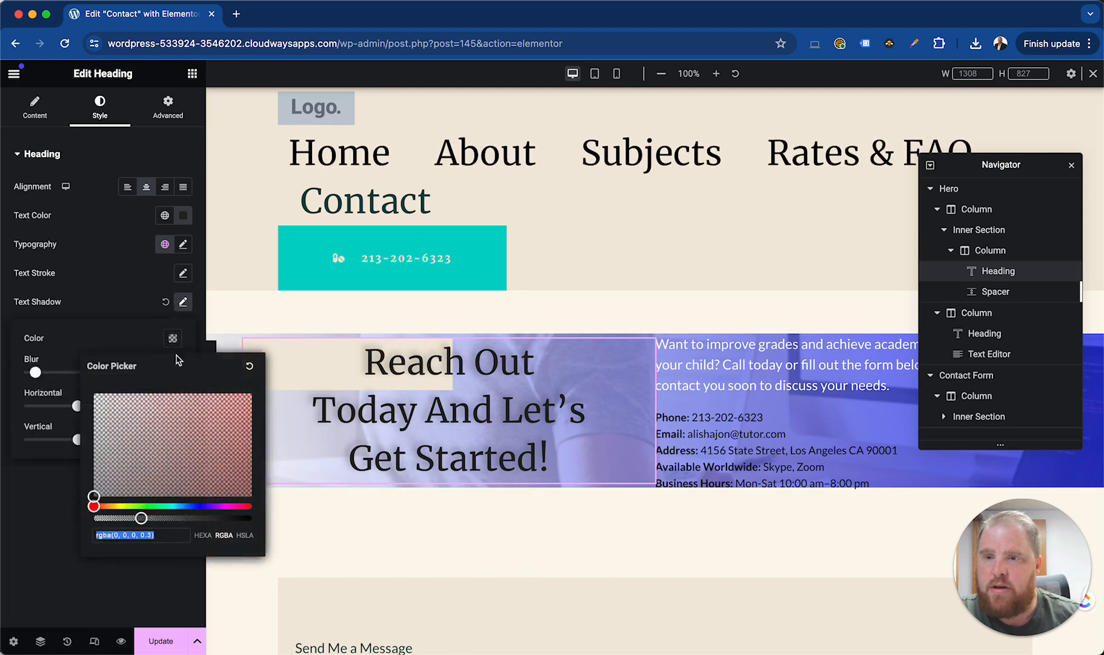
{"action": "left_click", "coordinate": [246, 402]}
{"action": "left_click", "coordinate": [134, 327]}
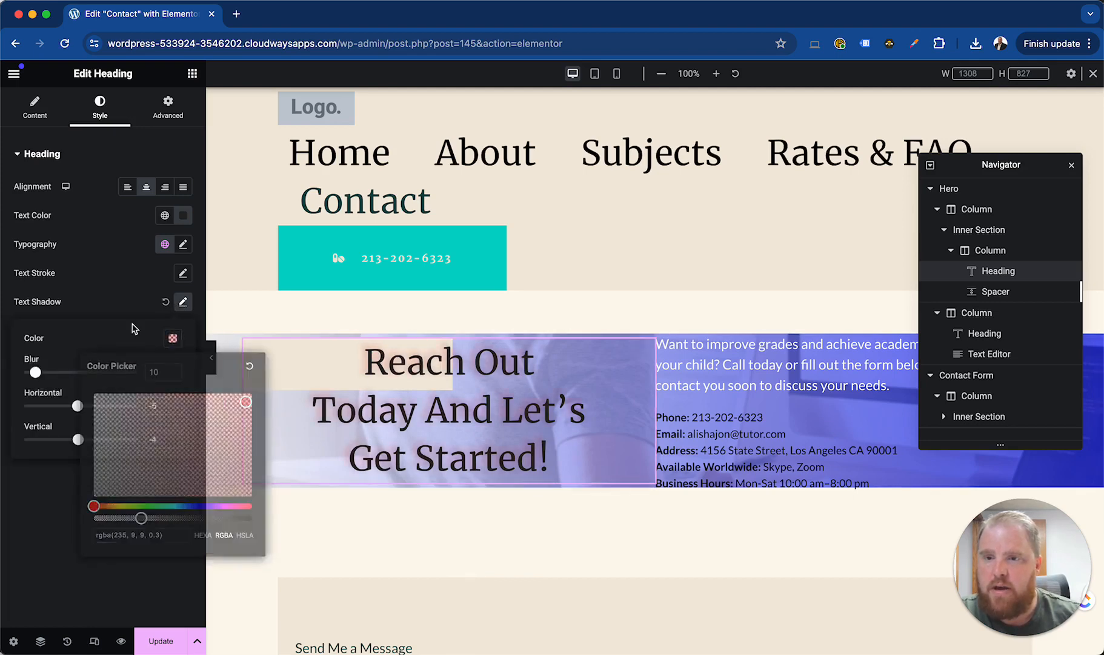
{"action": "left_click", "coordinate": [164, 303]}
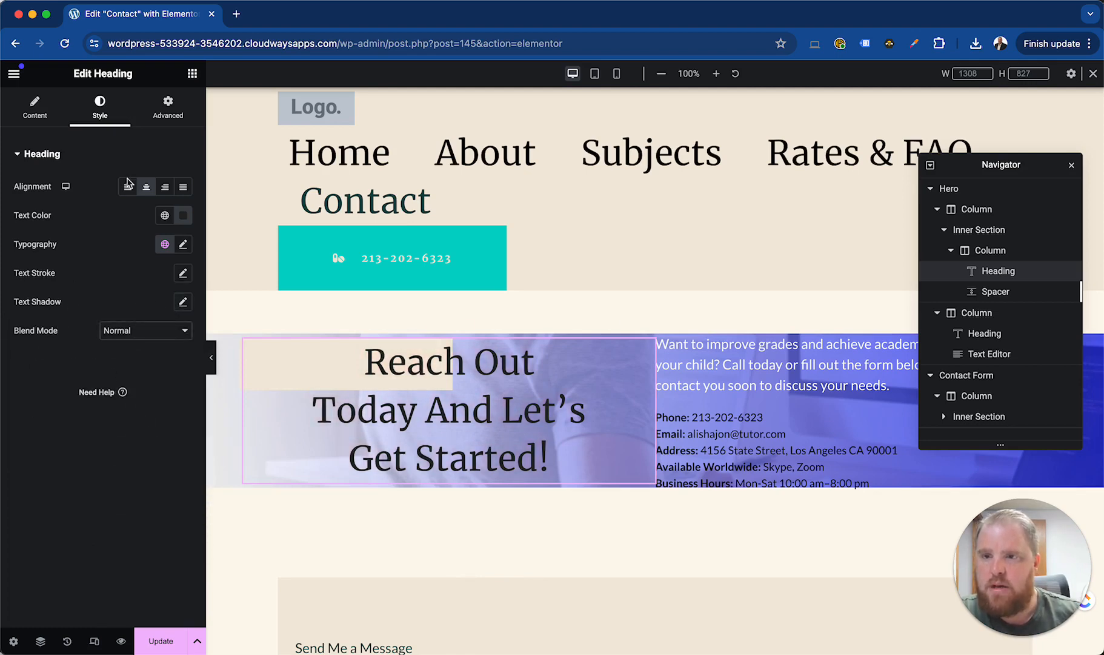
Unlink the heading's padding values and set its right padding to 50%
{"action": "left_click", "coordinate": [166, 108]}
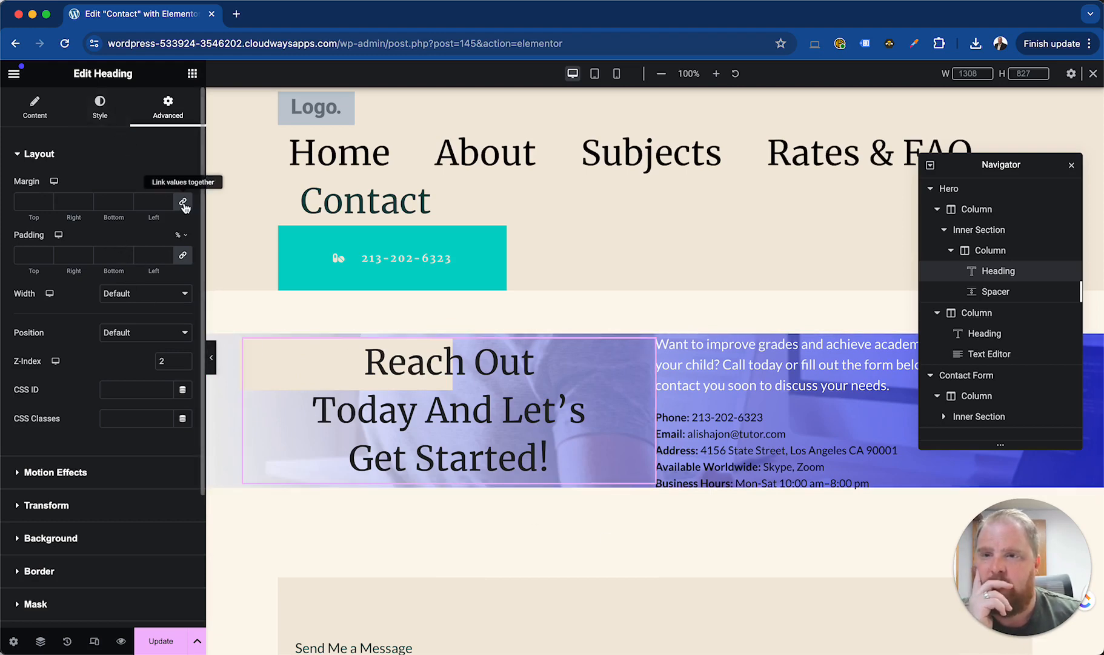
{"action": "left_click", "coordinate": [182, 254]}
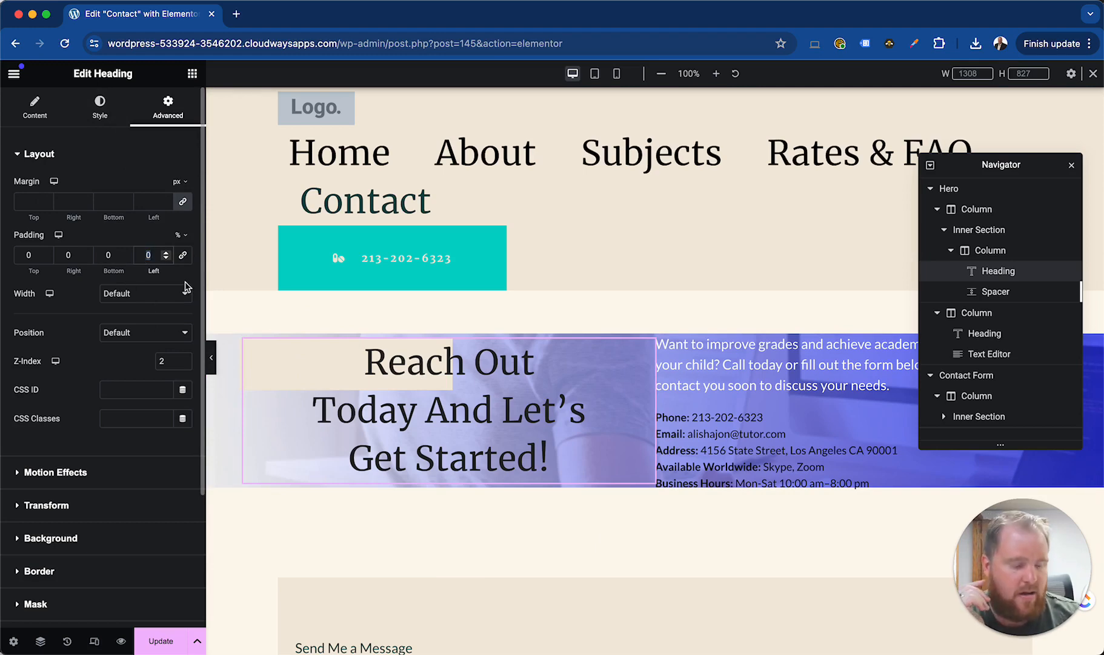
{"action": "type", "text": "56"}
{"action": "type", "text": "0"}
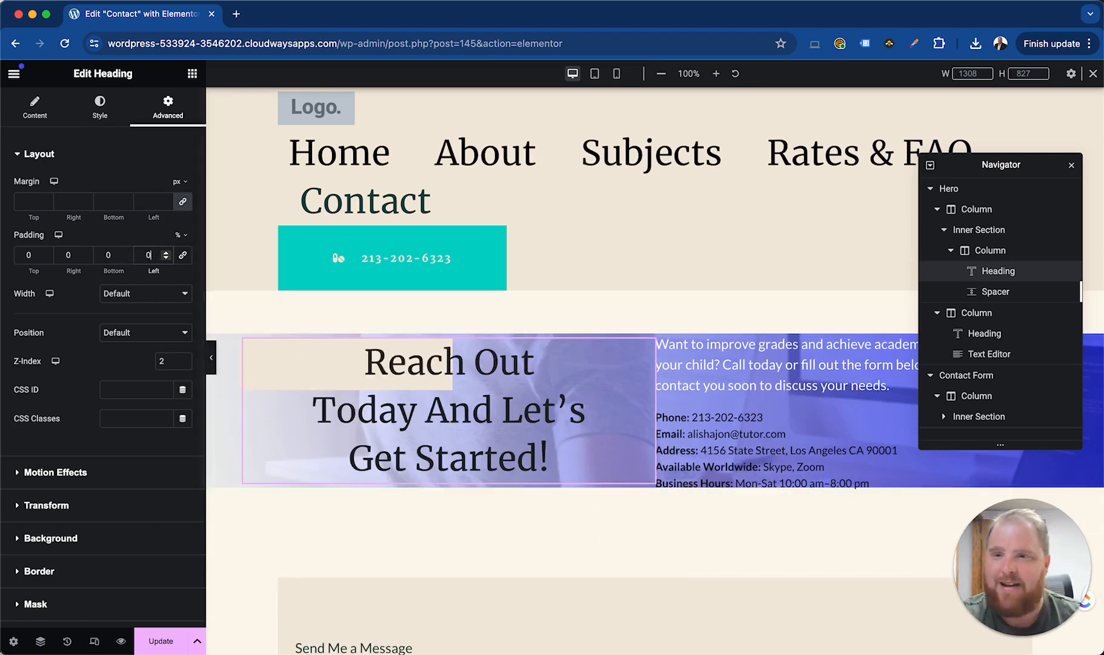
{"action": "left_click", "coordinate": [68, 255]}
{"action": "type", "text": "50"}
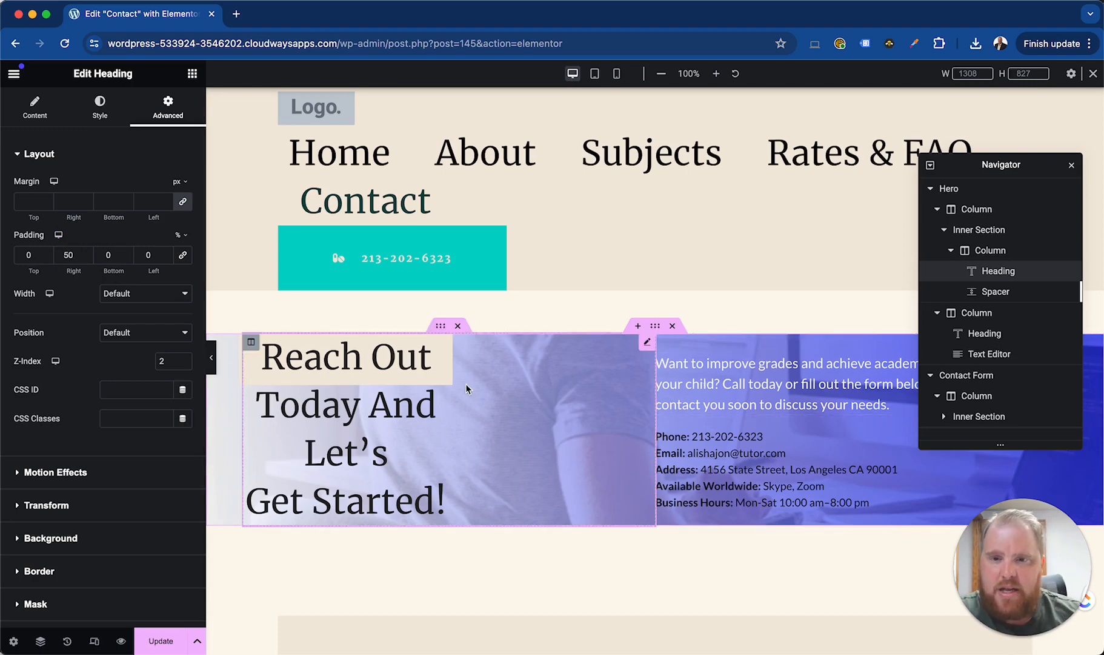
Add a section with two equal columns below the contact form and place an Image widget in its first column
{"action": "scroll", "coordinate": [744, 420], "scroll_direction": "down", "scroll_amount": 4}
{"action": "scroll", "coordinate": [744, 420], "scroll_direction": "down", "scroll_amount": 5}
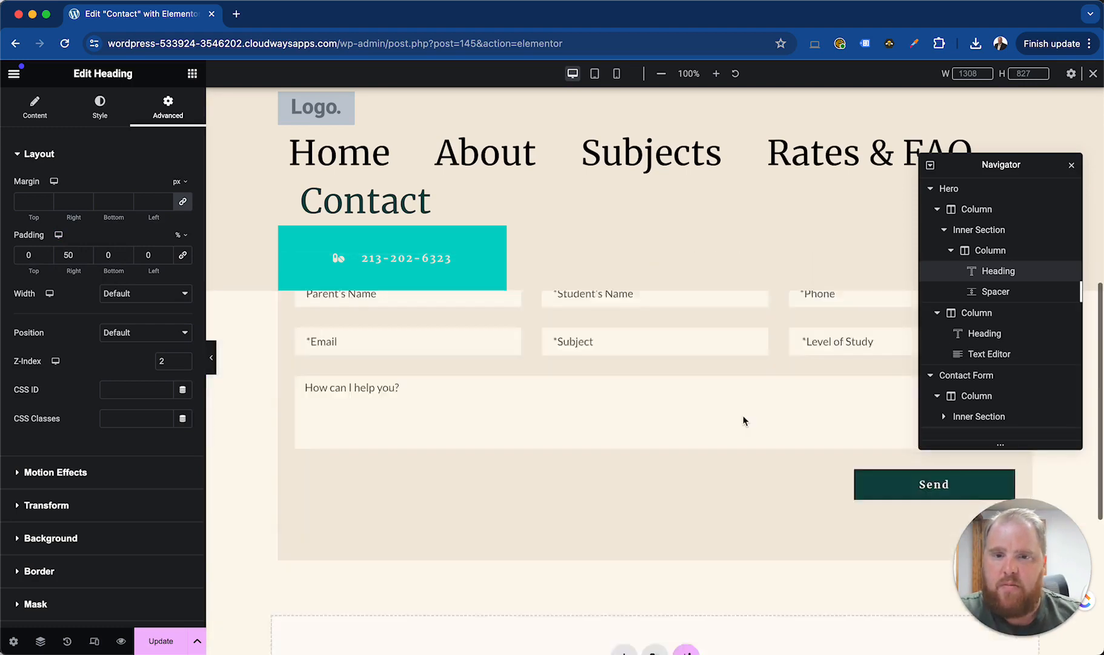
{"action": "left_click", "coordinate": [623, 435]}
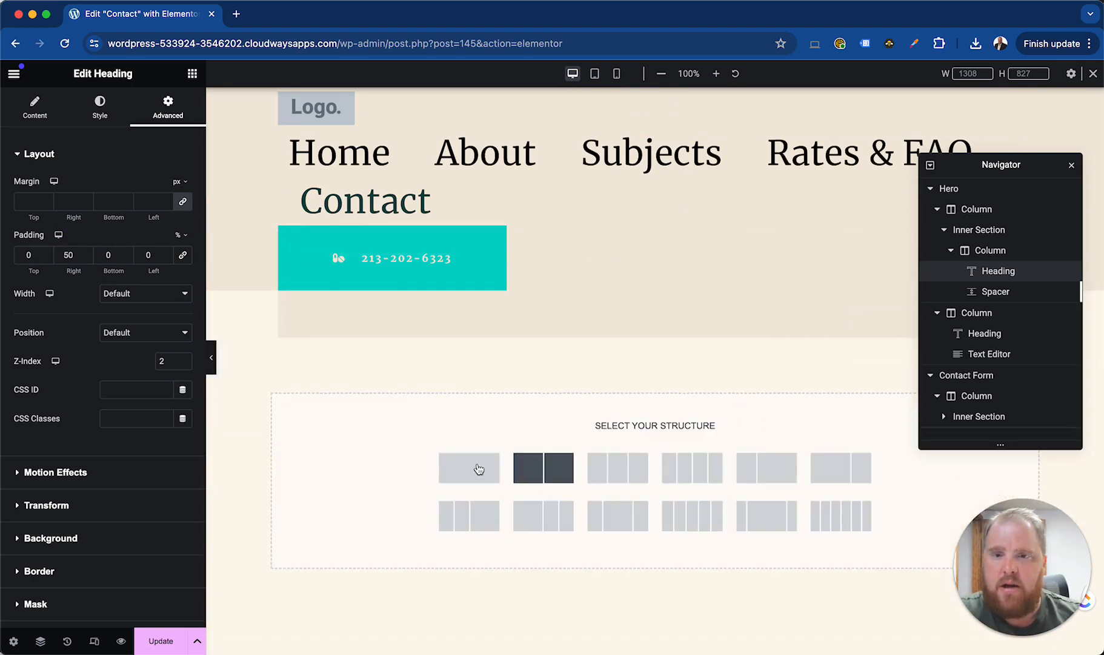
{"action": "left_click", "coordinate": [545, 474]}
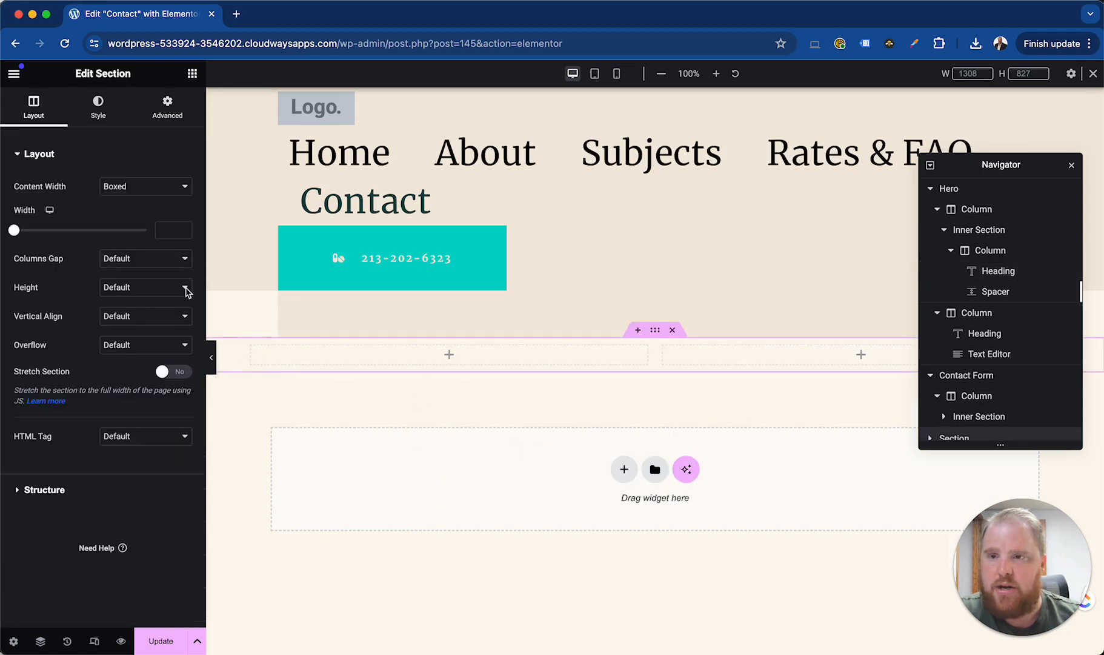
{"action": "left_click", "coordinate": [449, 354]}
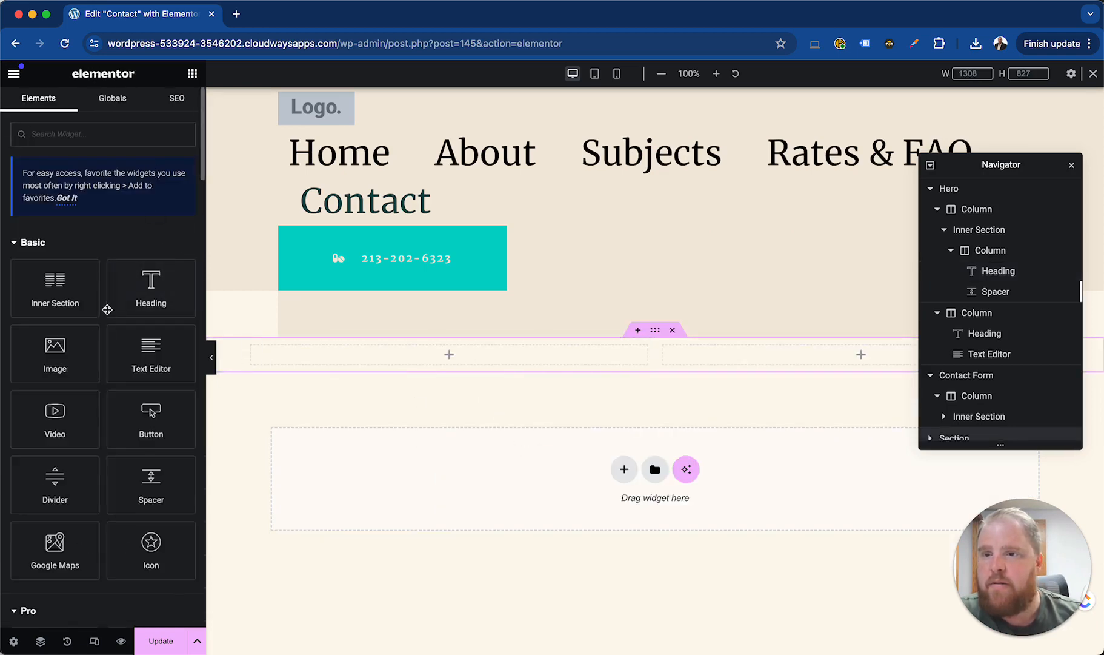
{"action": "left_click_drag", "start_coordinate": [55, 352], "coordinate": [425, 363]}
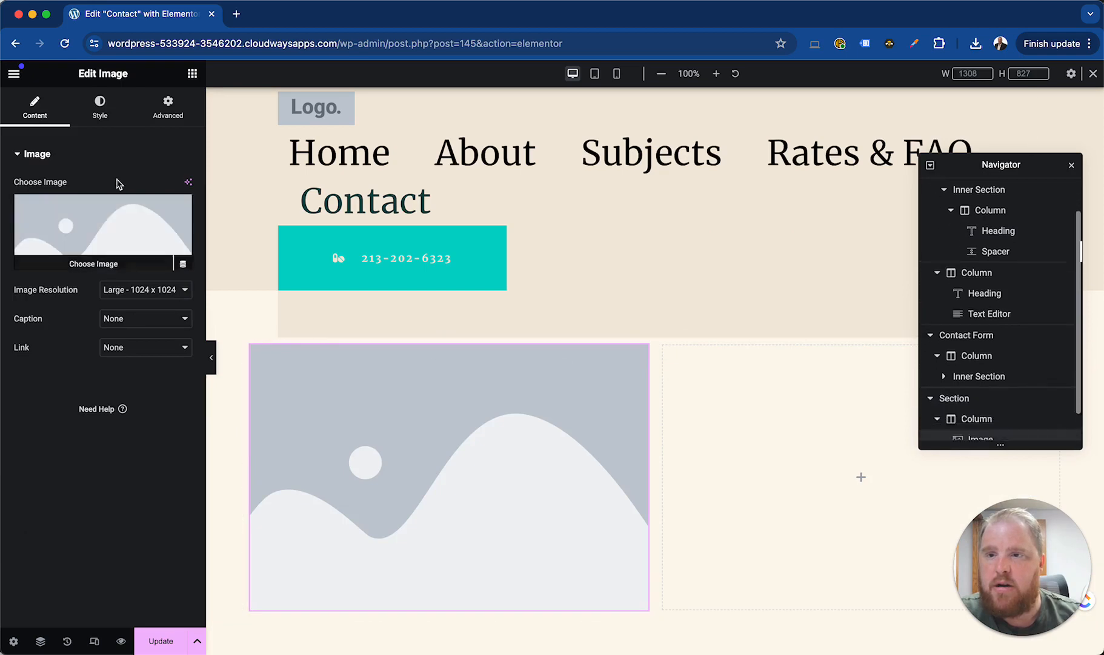
Add a Heading widget to the new section's second column, with a Text Editor widget below it
{"action": "left_click", "coordinate": [192, 74]}
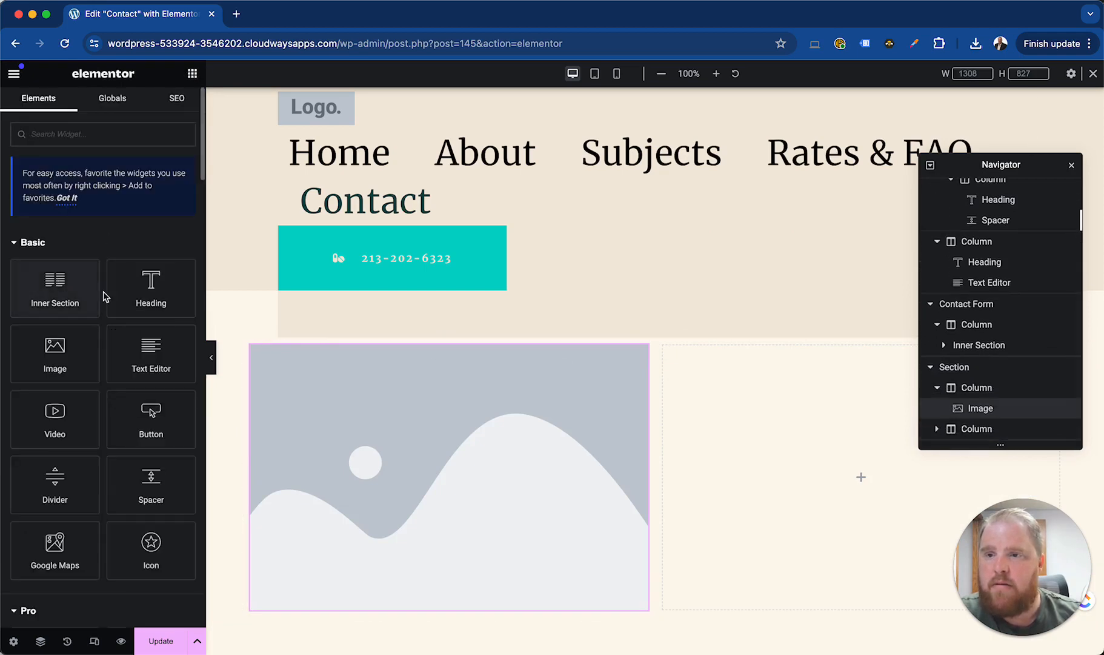
{"action": "left_click_drag", "start_coordinate": [112, 294], "coordinate": [670, 402]}
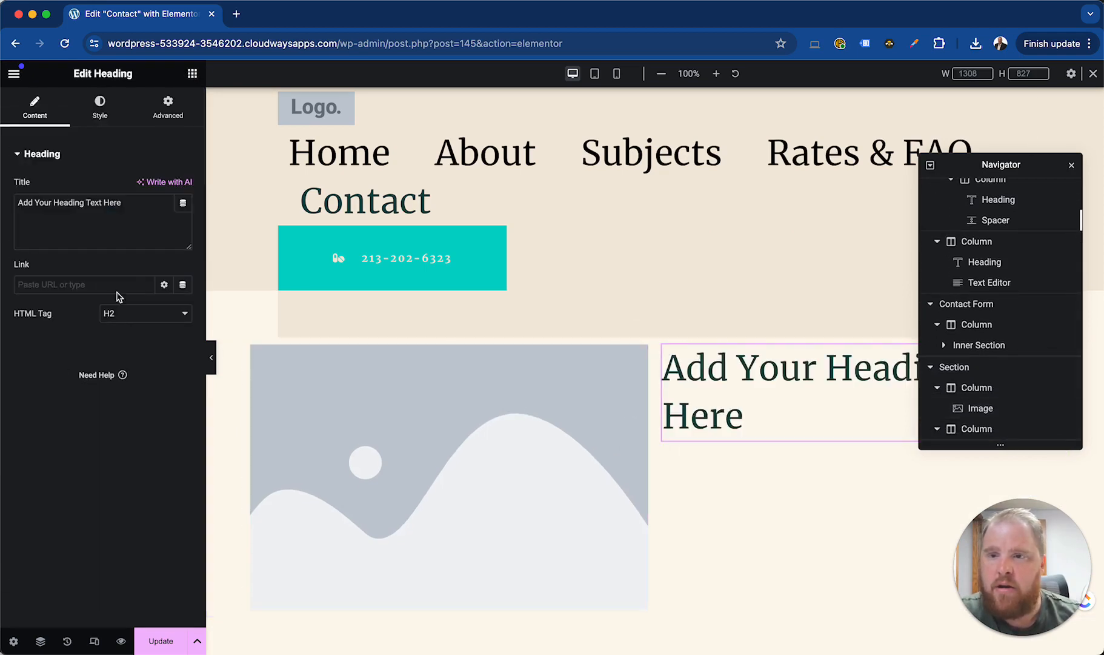
{"action": "left_click", "coordinate": [192, 73]}
{"action": "left_click_drag", "start_coordinate": [63, 270], "coordinate": [100, 321]}
{"action": "left_click_drag", "start_coordinate": [149, 350], "coordinate": [742, 455]}
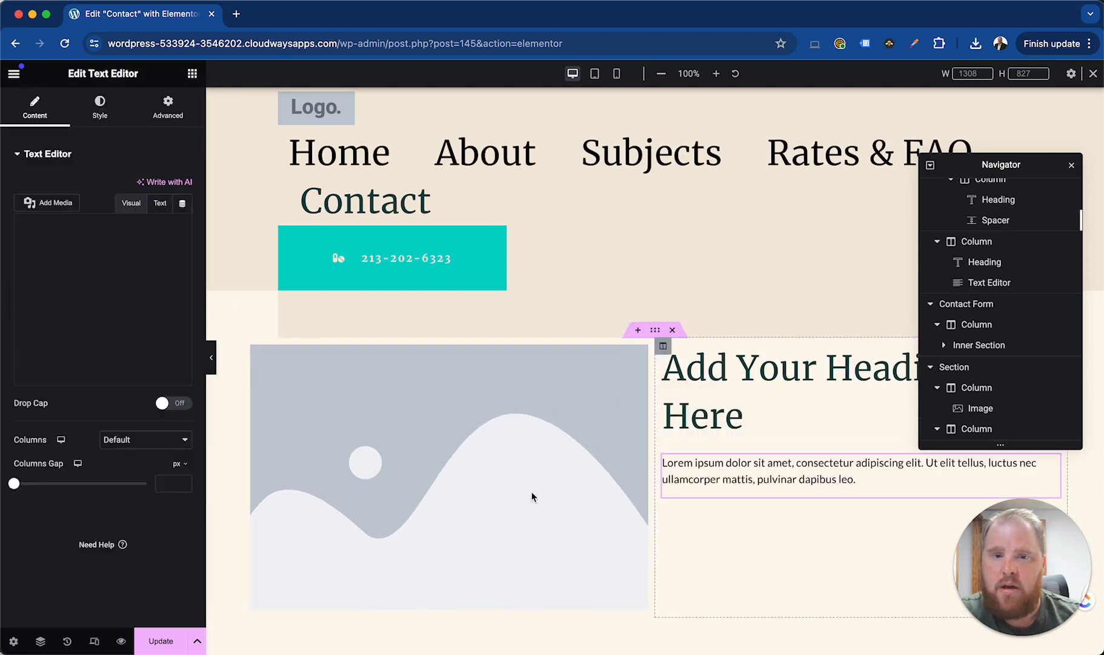
Turn on scrolling effects for the new section's image widget and look over its Transform options
{"action": "left_click", "coordinate": [193, 74]}
{"action": "left_click", "coordinate": [546, 428]}
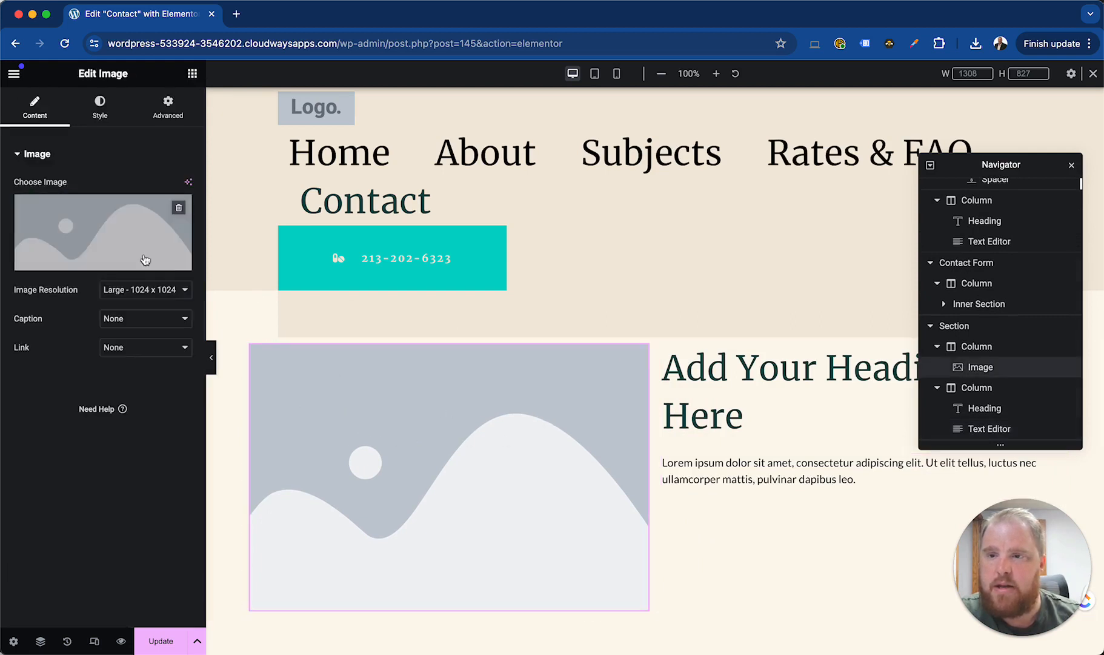
{"action": "left_click", "coordinate": [168, 107]}
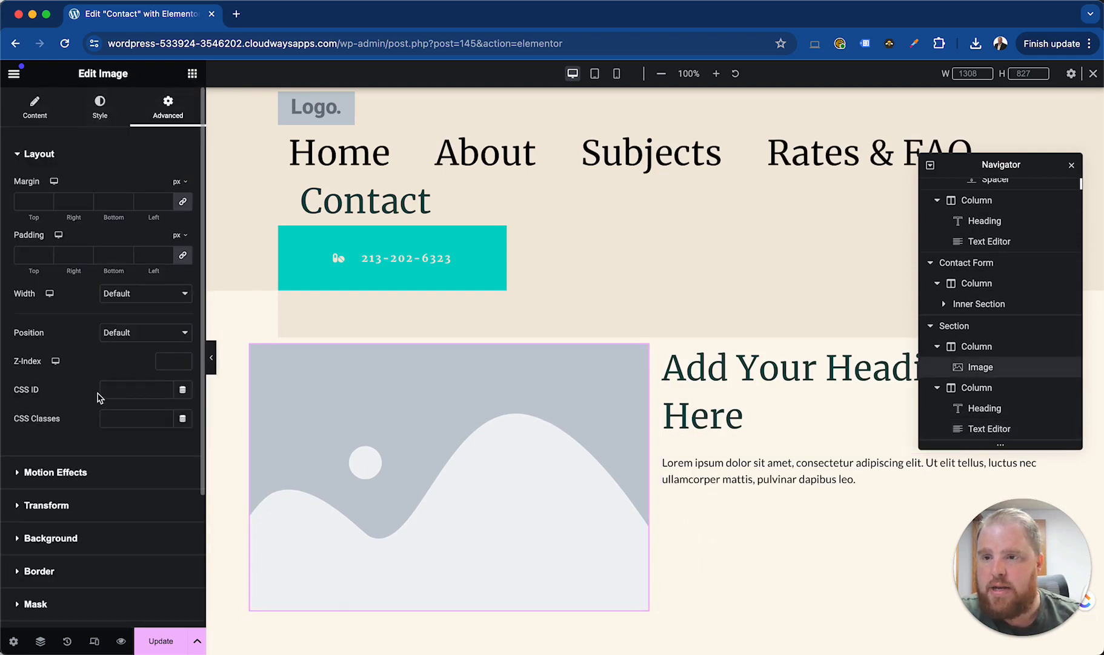
{"action": "scroll", "coordinate": [100, 397], "scroll_direction": "down", "scroll_amount": 3}
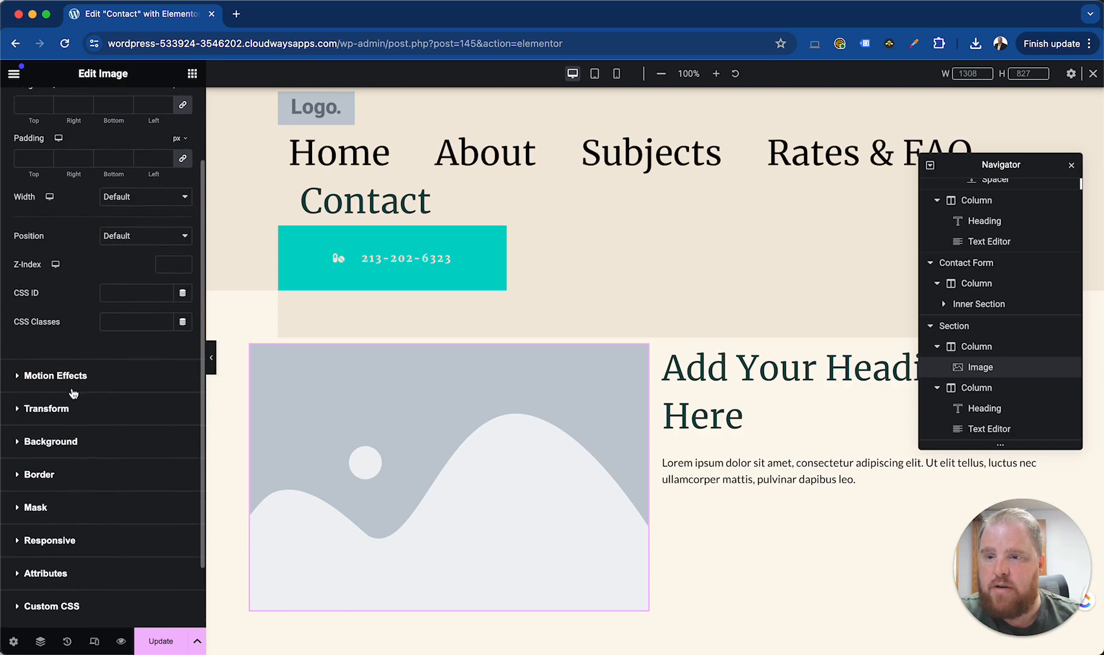
{"action": "left_click", "coordinate": [77, 377]}
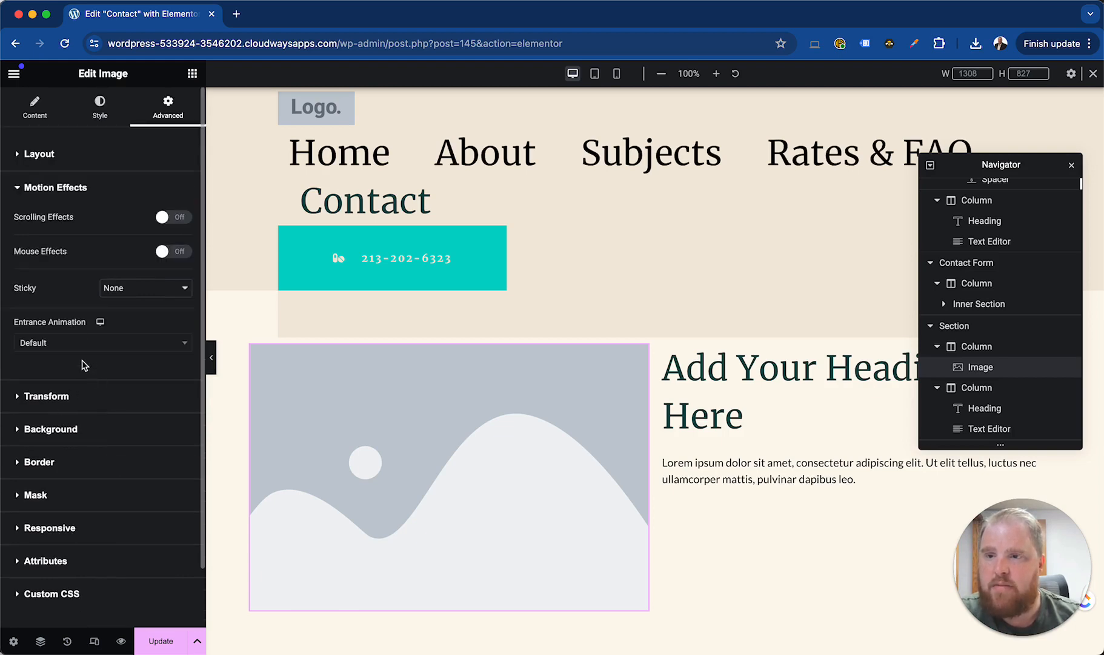
{"action": "left_click", "coordinate": [173, 218]}
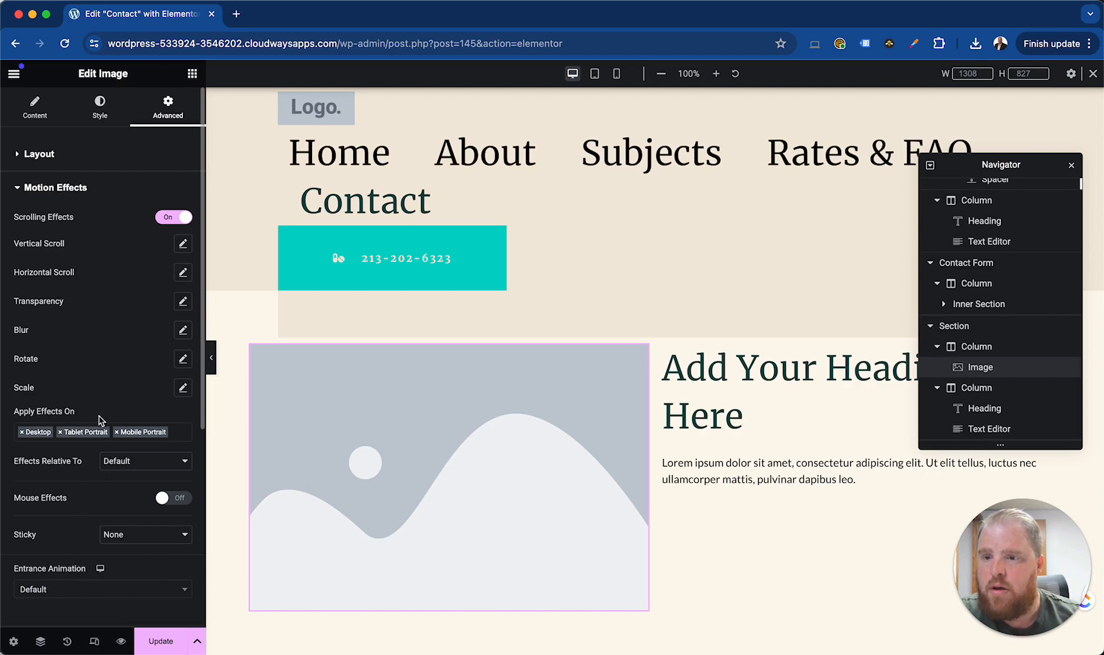
{"action": "scroll", "coordinate": [100, 419], "scroll_direction": "down", "scroll_amount": 3}
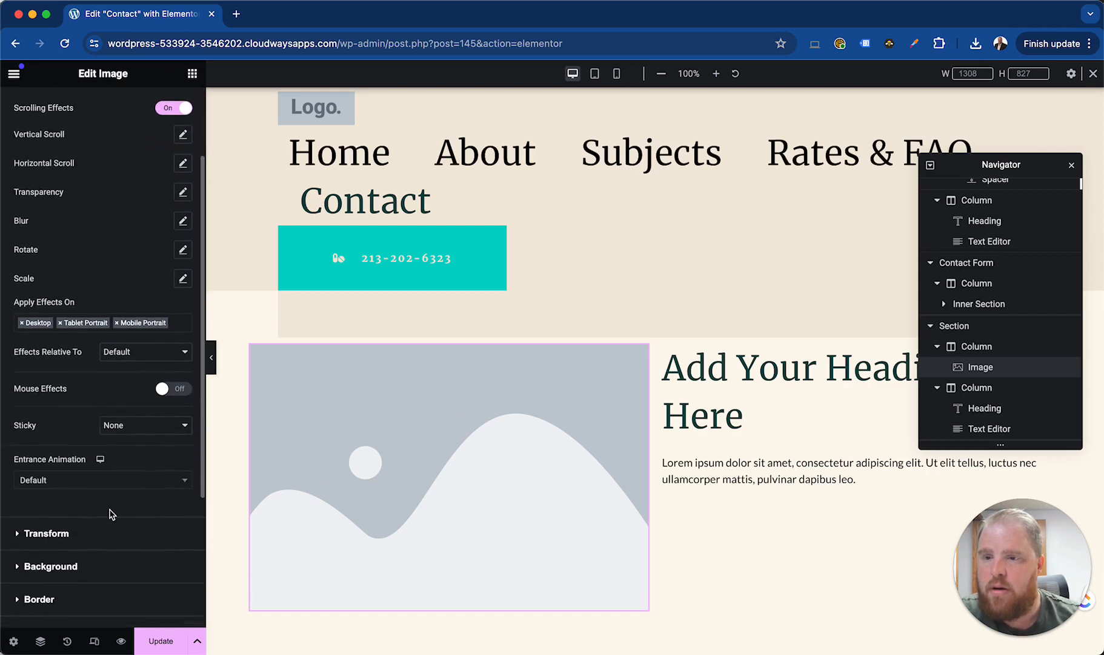
{"action": "scroll", "coordinate": [111, 514], "scroll_direction": "up", "scroll_amount": 5}
{"action": "left_click", "coordinate": [74, 185]}
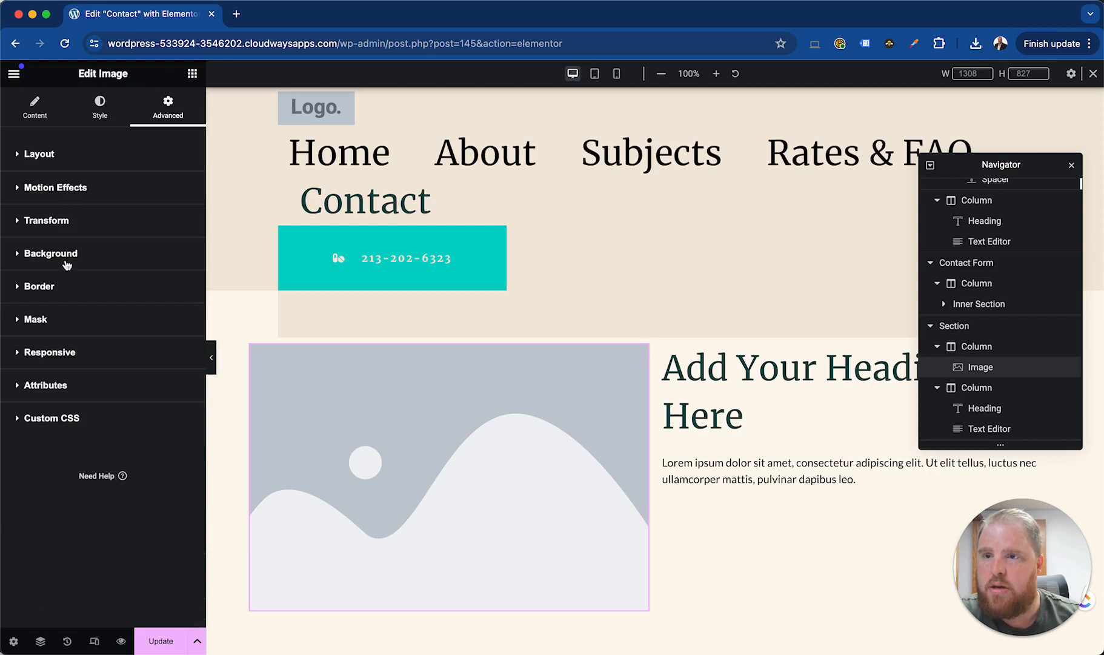
{"action": "left_click", "coordinate": [64, 222]}
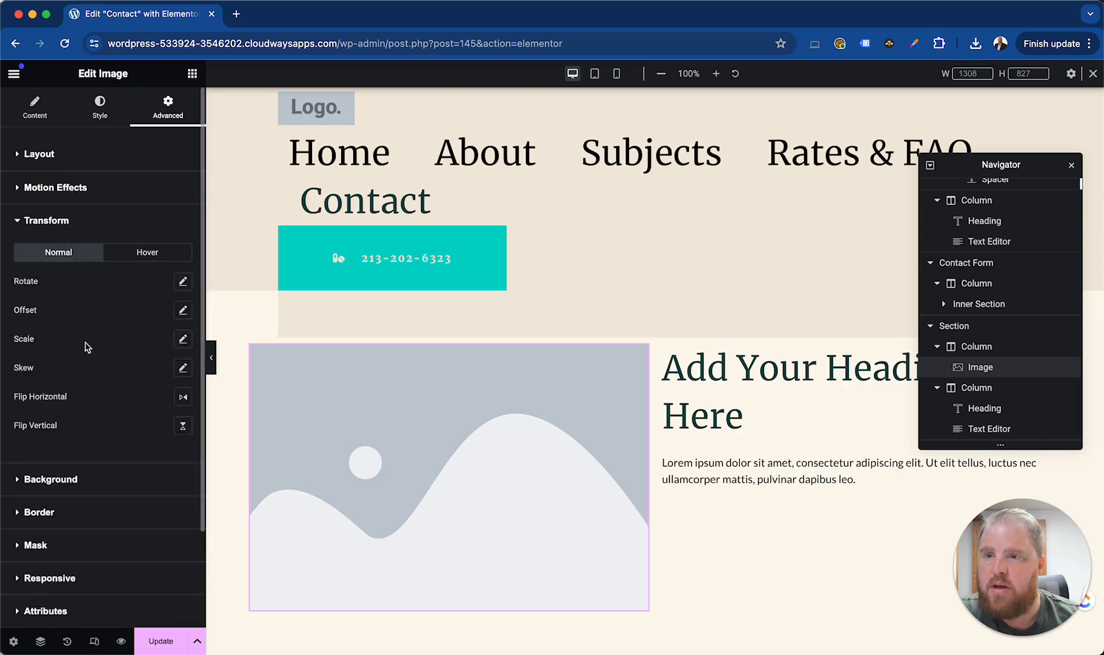
{"action": "left_click", "coordinate": [61, 188]}
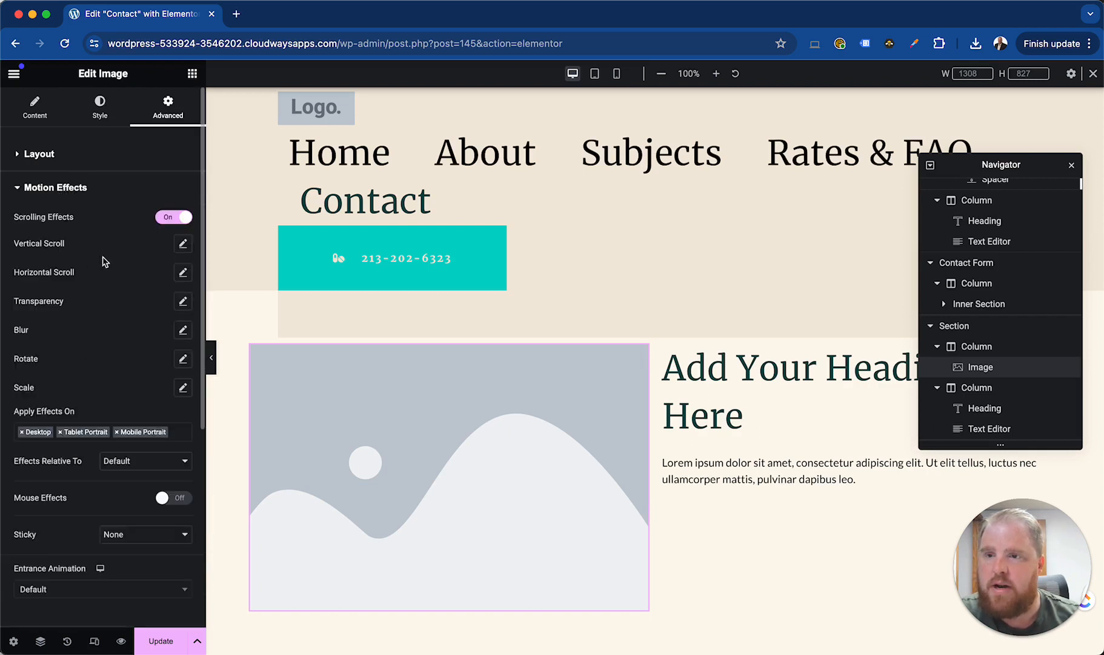
Try an upward vertical scroll effect at speed 2.9 on the image, preview it on the page, and reset it
{"action": "left_click", "coordinate": [182, 245]}
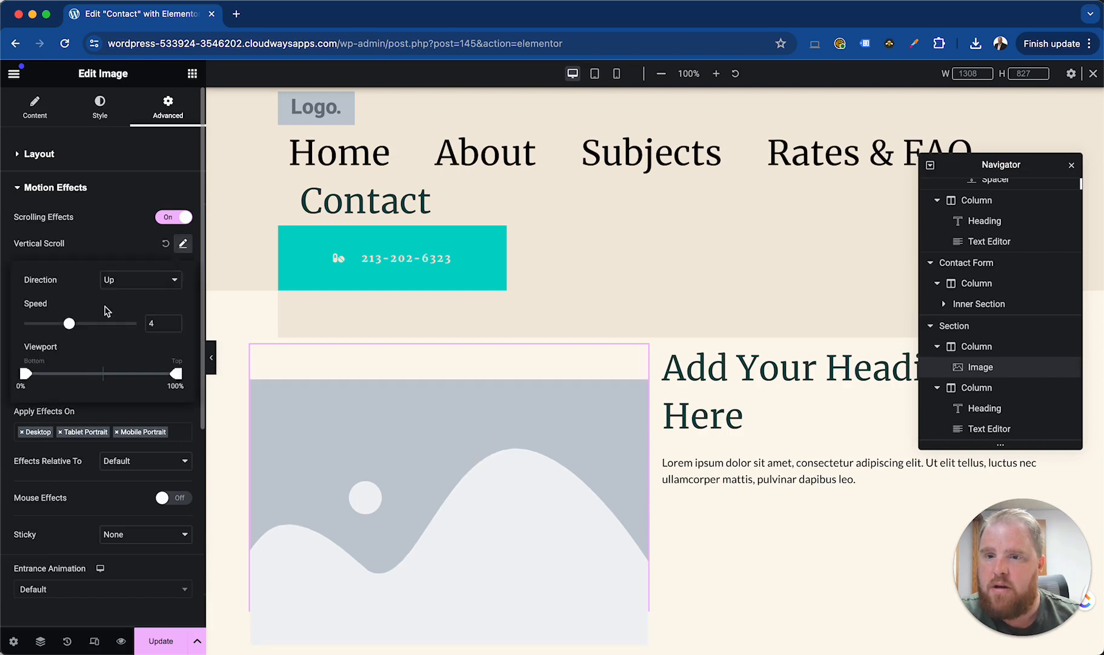
{"action": "mouse_move", "coordinate": [70, 326]}
{"action": "left_mouse_down"}
{"action": "mouse_move", "coordinate": [45, 327]}
{"action": "mouse_move", "coordinate": [59, 331]}
{"action": "left_mouse_up"}
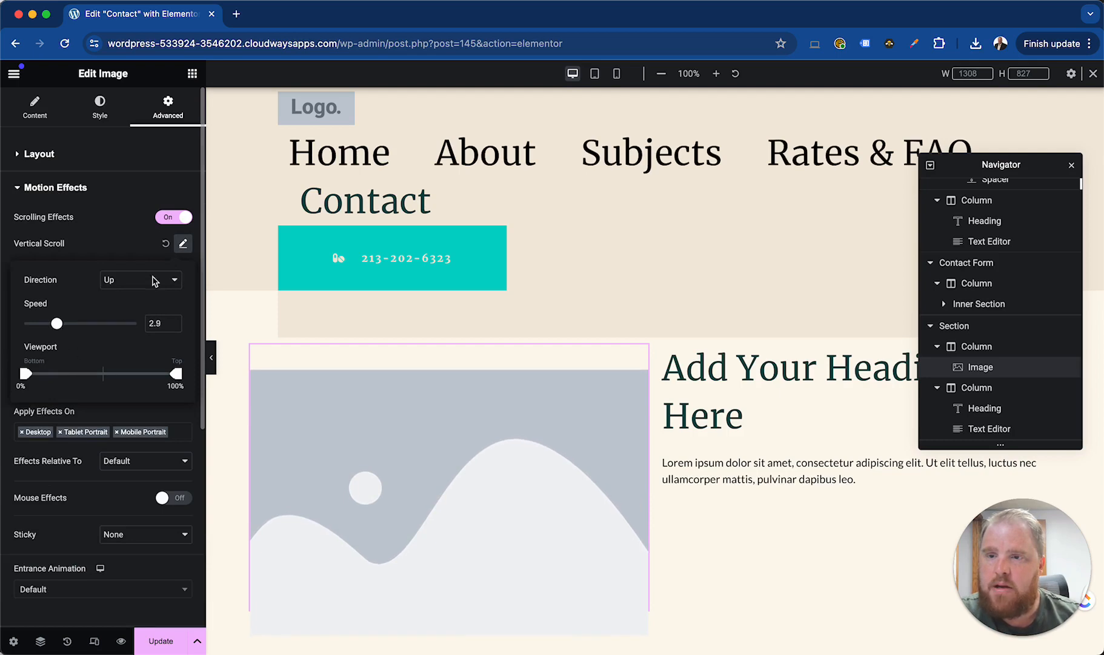
{"action": "left_click", "coordinate": [140, 246]}
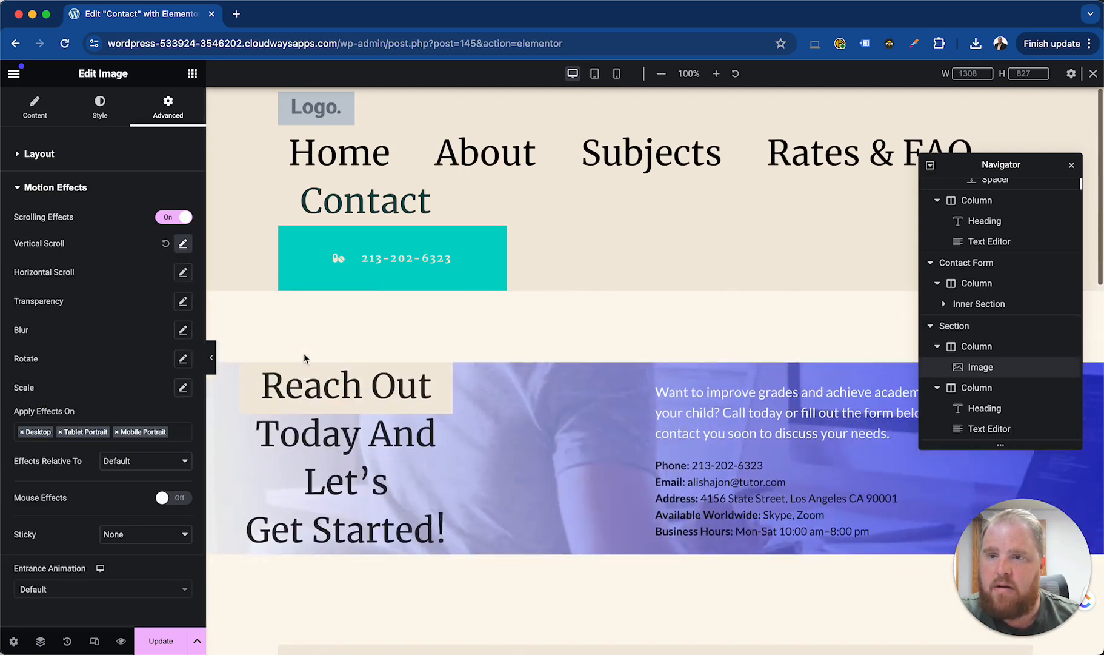
{"action": "scroll", "coordinate": [321, 379], "scroll_direction": "down", "scroll_amount": 12}
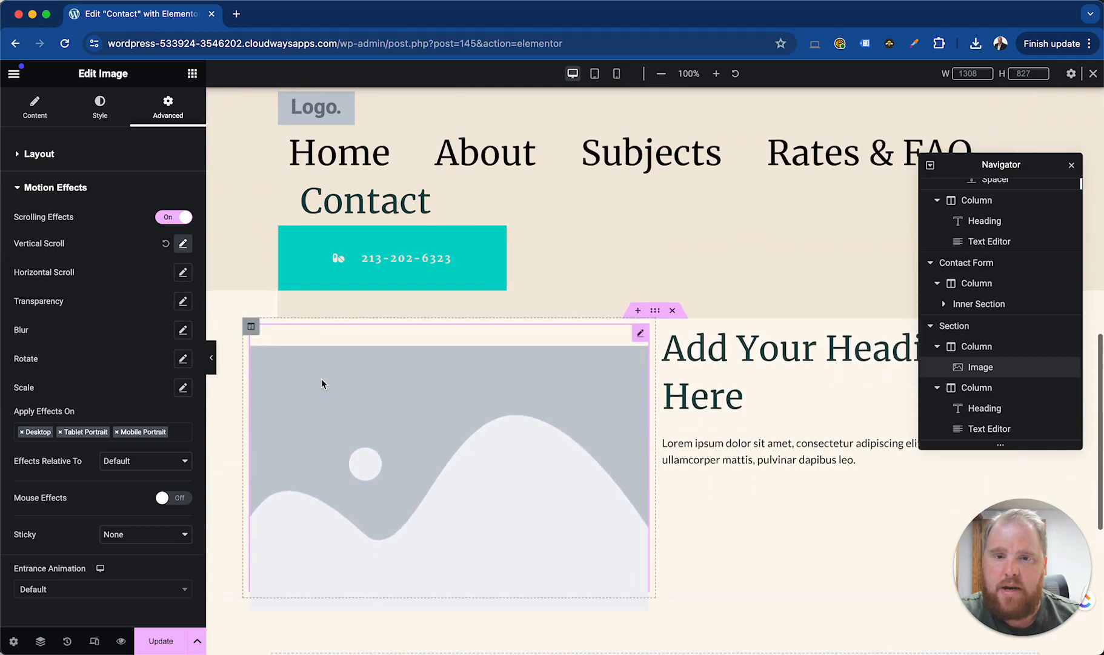
{"action": "scroll", "coordinate": [321, 378], "scroll_direction": "up", "scroll_amount": 4}
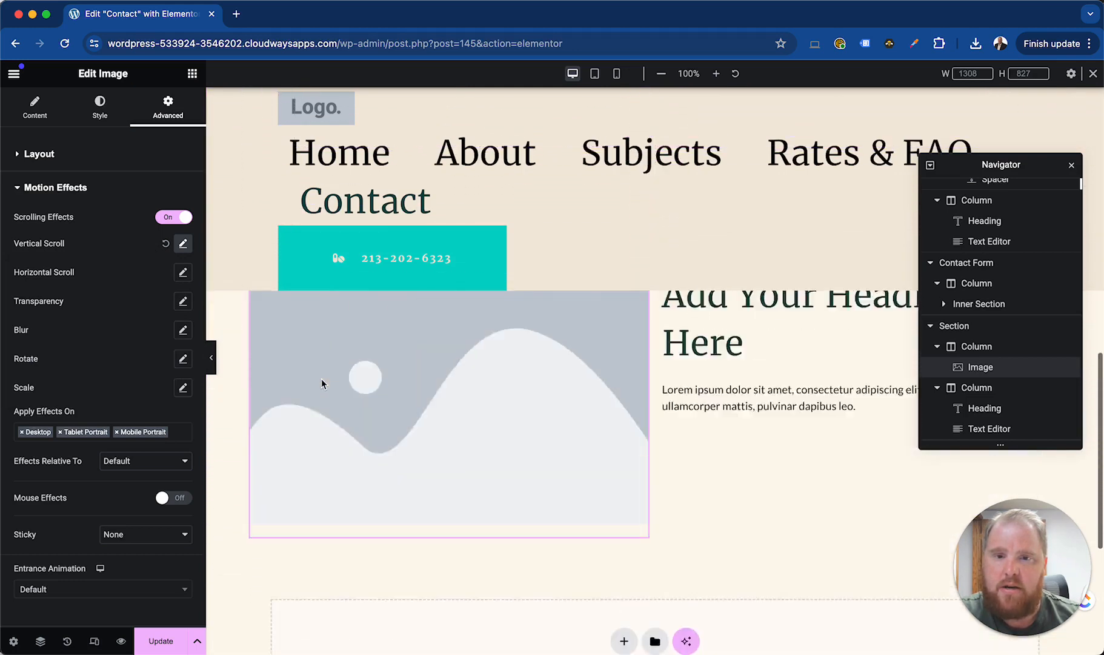
{"action": "scroll", "coordinate": [321, 378], "scroll_direction": "down", "scroll_amount": 8}
{"action": "scroll", "coordinate": [321, 377], "scroll_direction": "up", "scroll_amount": 8}
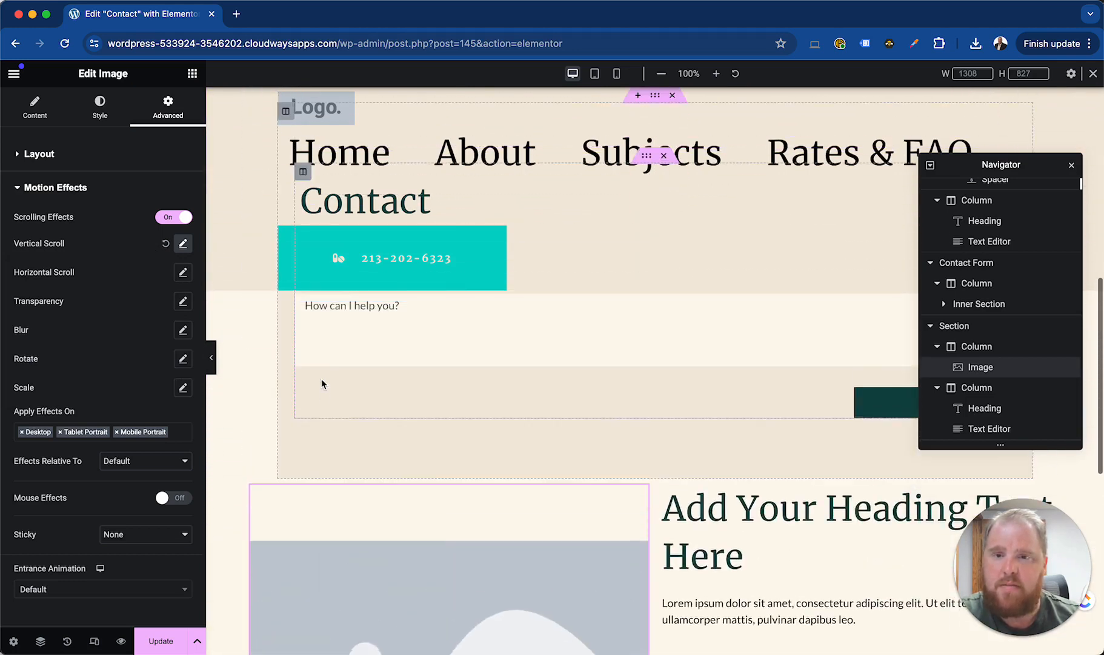
{"action": "left_click", "coordinate": [166, 245]}
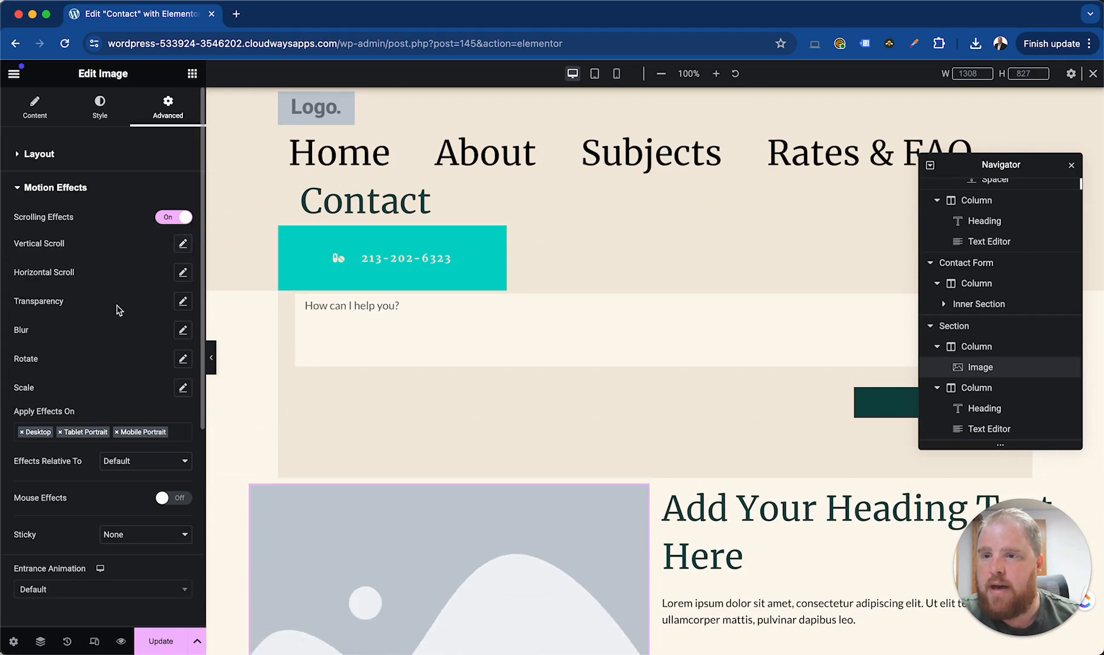
Try a rotate scrolling effect on the image with direction To Right and speed 1, and reset it
{"action": "left_click", "coordinate": [183, 359]}
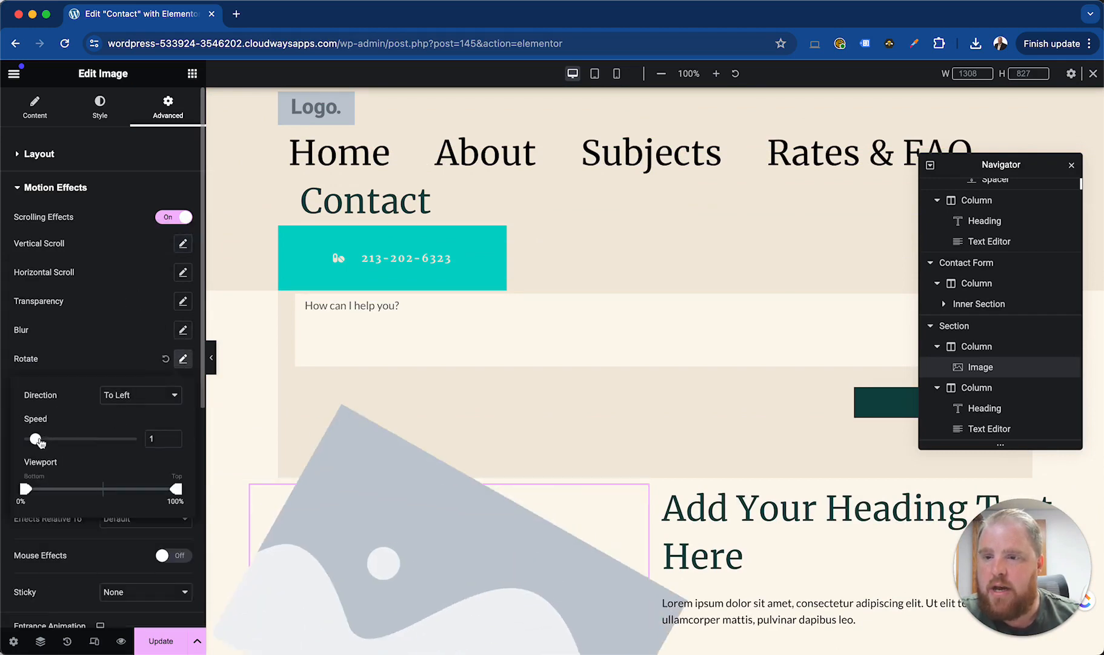
{"action": "left_click", "coordinate": [148, 395]}
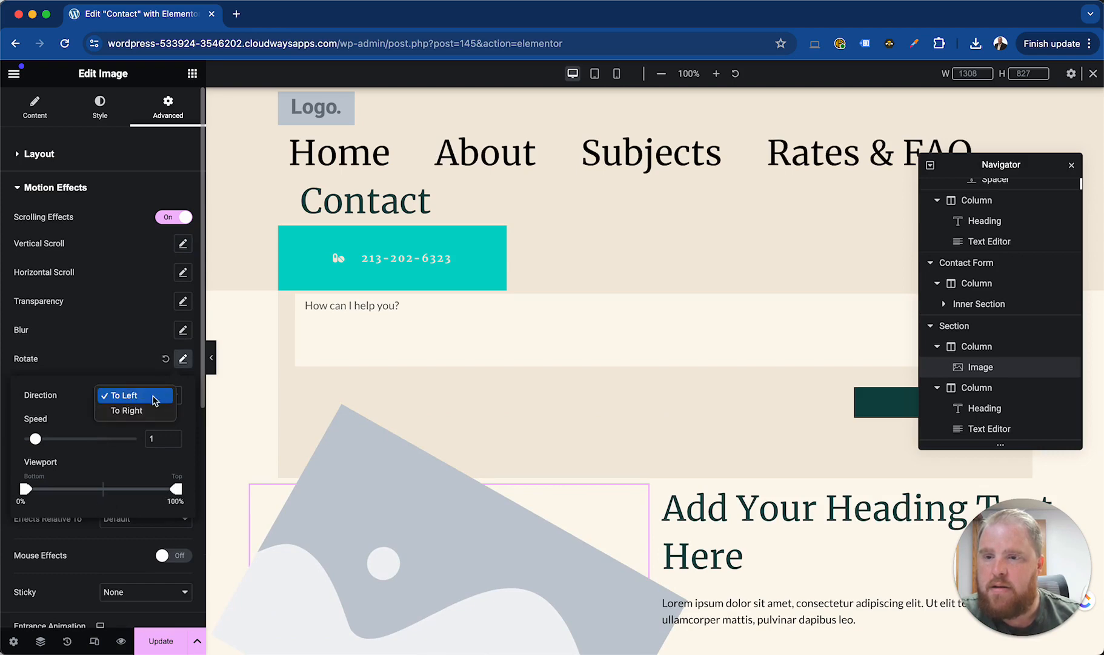
{"action": "left_click", "coordinate": [128, 413]}
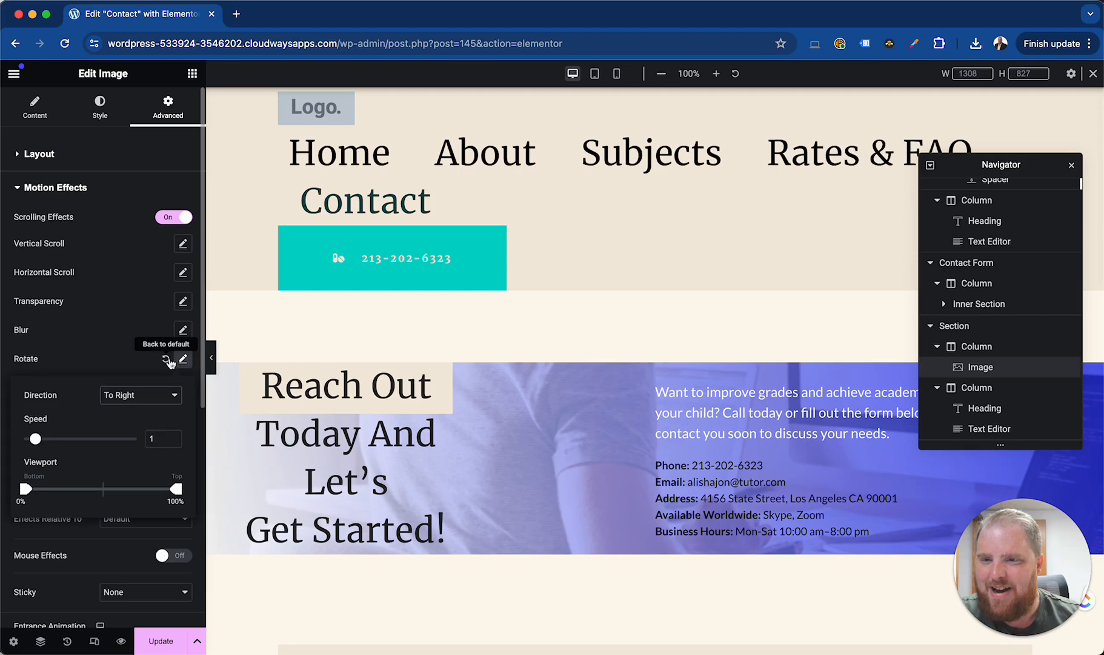
{"action": "left_click", "coordinate": [167, 359]}
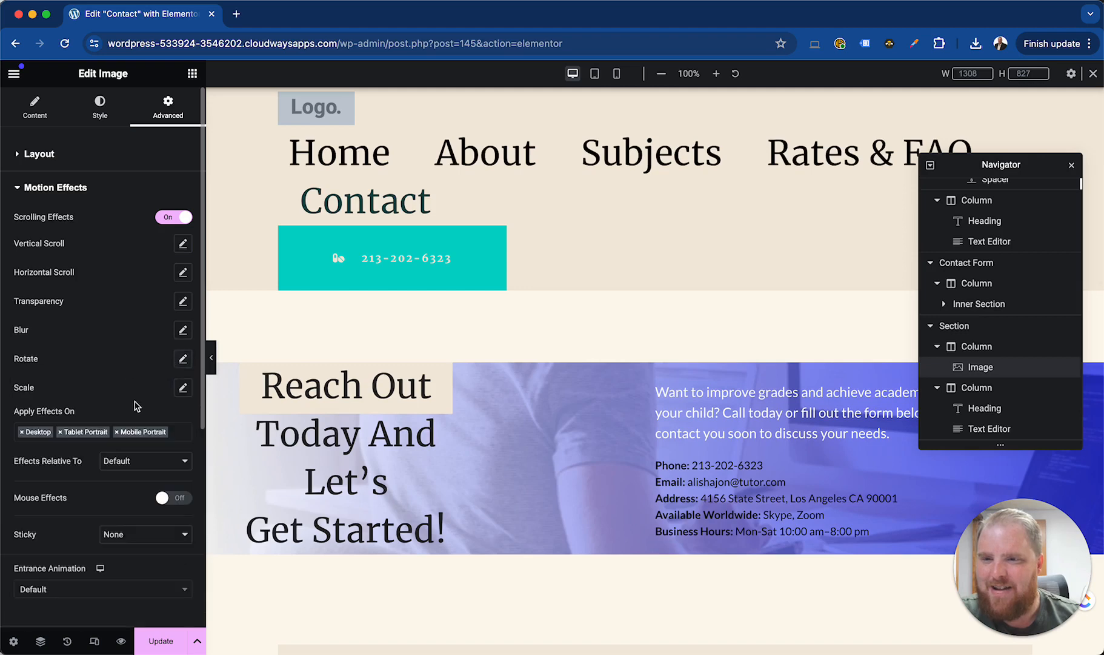
Try a Scale Up scrolling effect at speed 4 with a 32% to 69% viewport range on the image, and reset it
{"action": "left_click", "coordinate": [183, 388]}
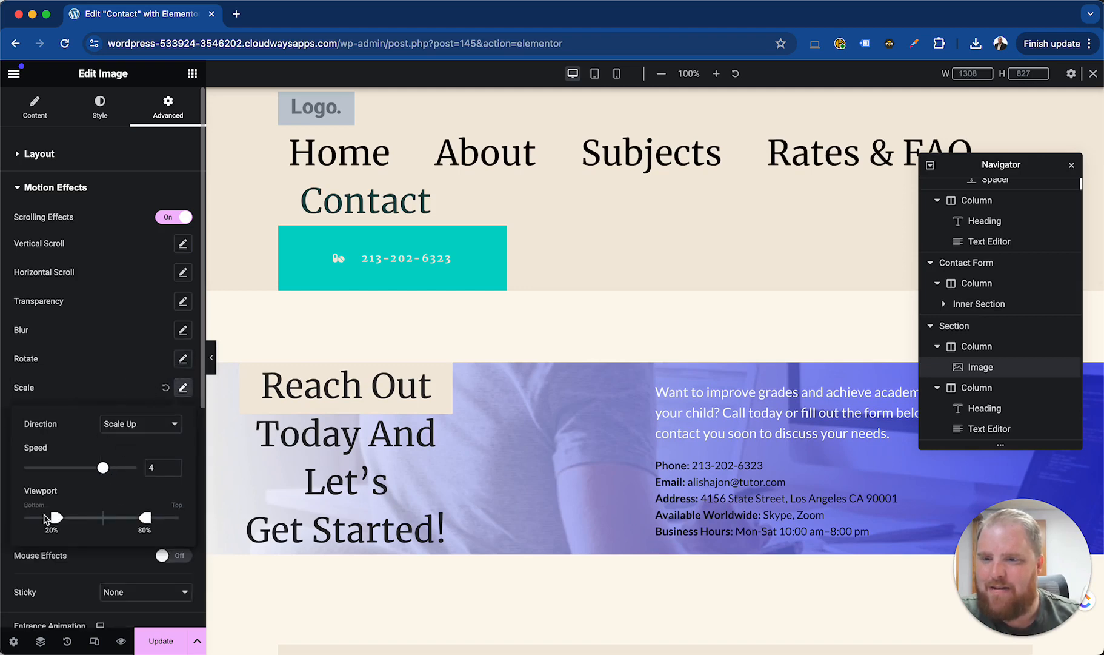
{"action": "left_click_drag", "start_coordinate": [56, 518], "coordinate": [71, 518]}
{"action": "left_click_drag", "start_coordinate": [142, 524], "coordinate": [126, 523]}
{"action": "scroll", "coordinate": [336, 471], "scroll_direction": "down", "scroll_amount": 5}
{"action": "scroll", "coordinate": [335, 471], "scroll_direction": "down", "scroll_amount": 5}
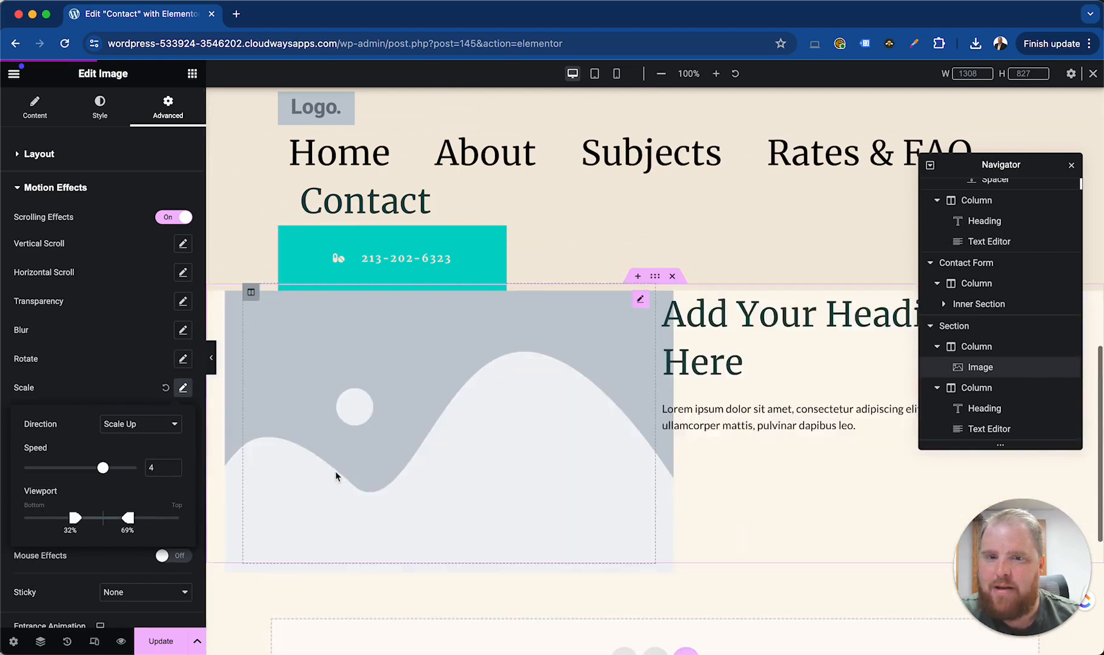
{"action": "scroll", "coordinate": [336, 476], "scroll_direction": "down", "scroll_amount": 3}
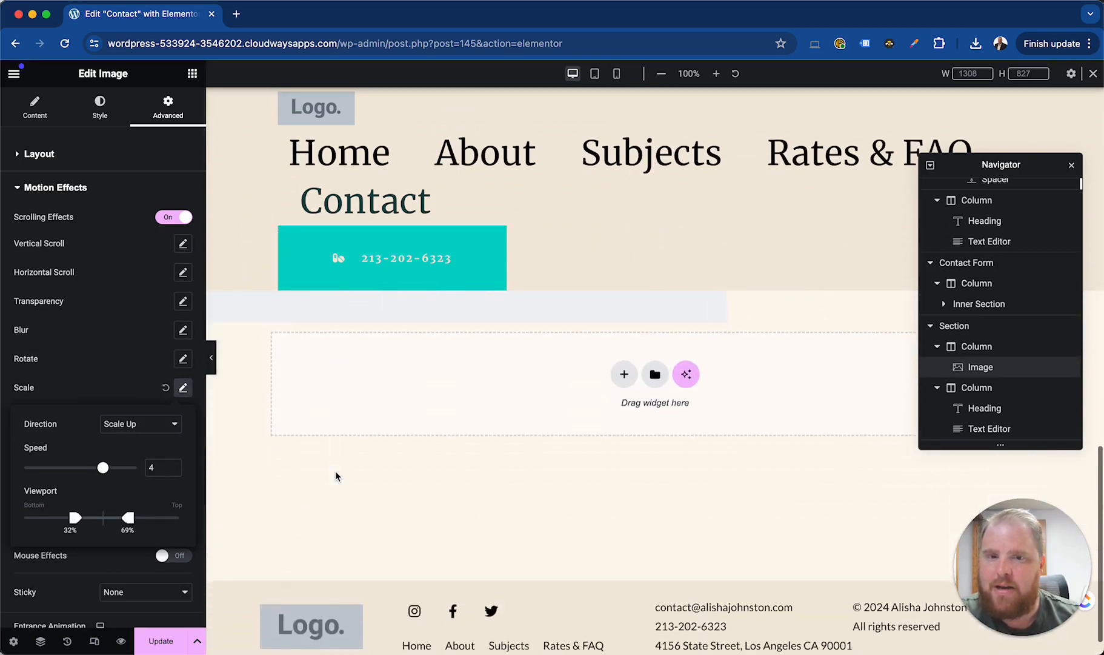
{"action": "scroll", "coordinate": [335, 476], "scroll_direction": "up", "scroll_amount": 10}
{"action": "left_click", "coordinate": [175, 391]}
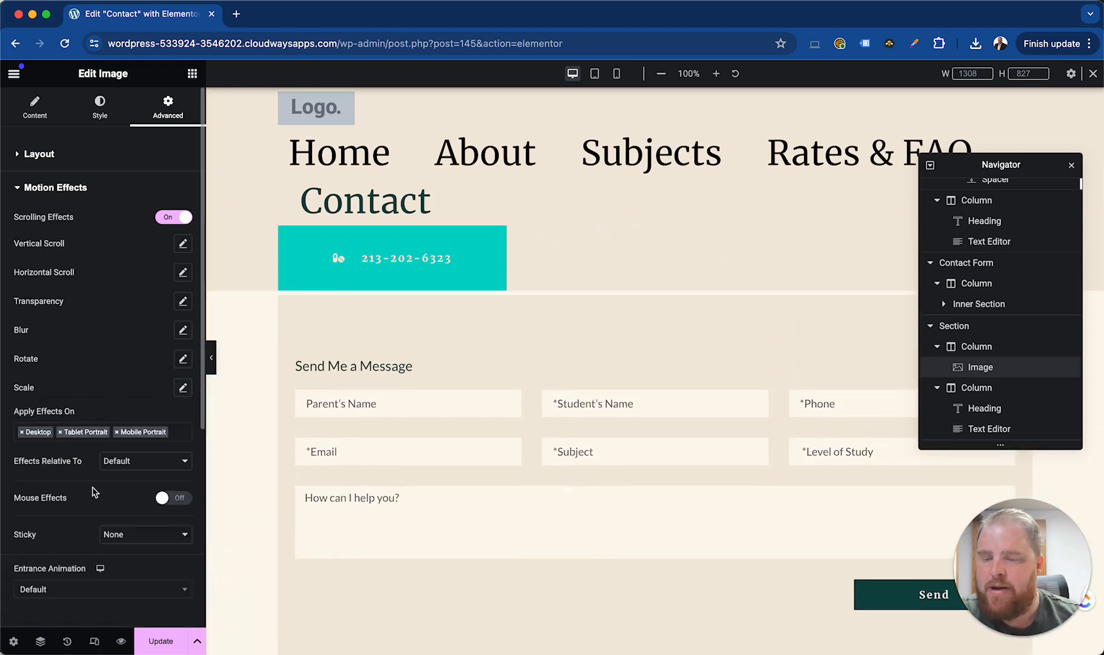
Turn off the image's scrolling effects
{"action": "scroll", "coordinate": [101, 516], "scroll_direction": "down", "scroll_amount": 6}
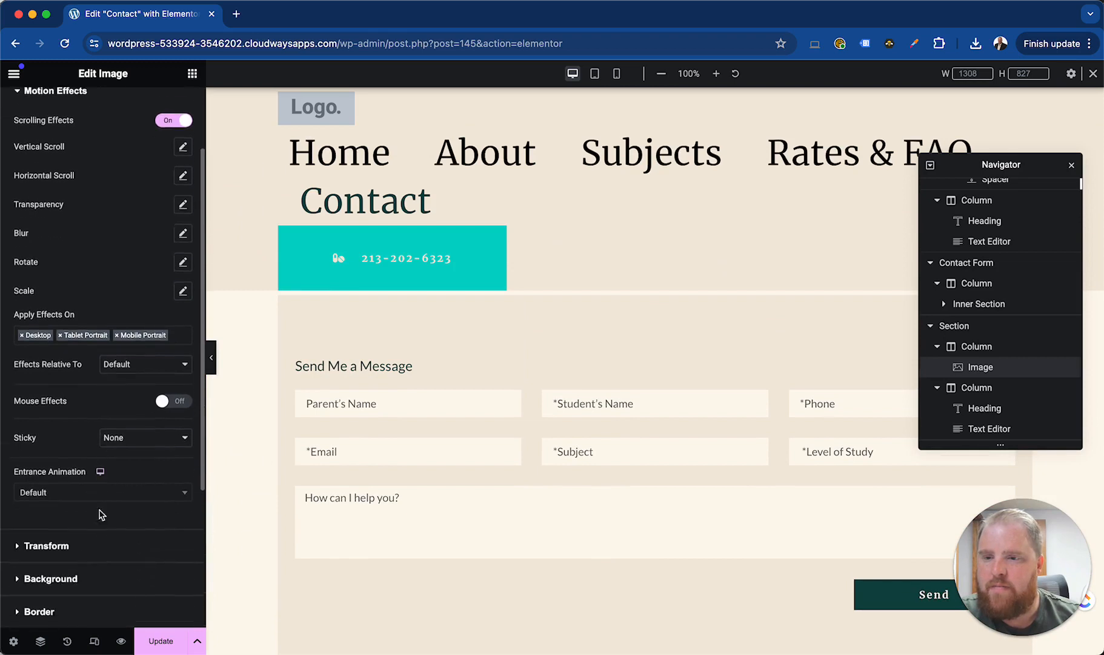
{"action": "scroll", "coordinate": [81, 442], "scroll_direction": "up", "scroll_amount": 6}
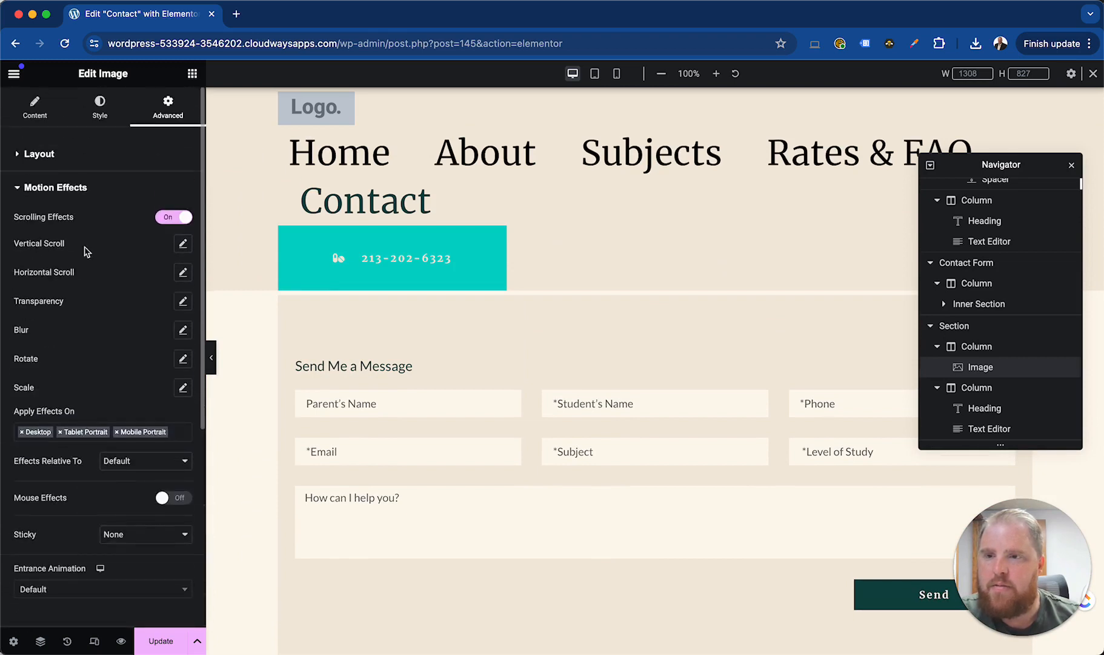
{"action": "left_click", "coordinate": [168, 217]}
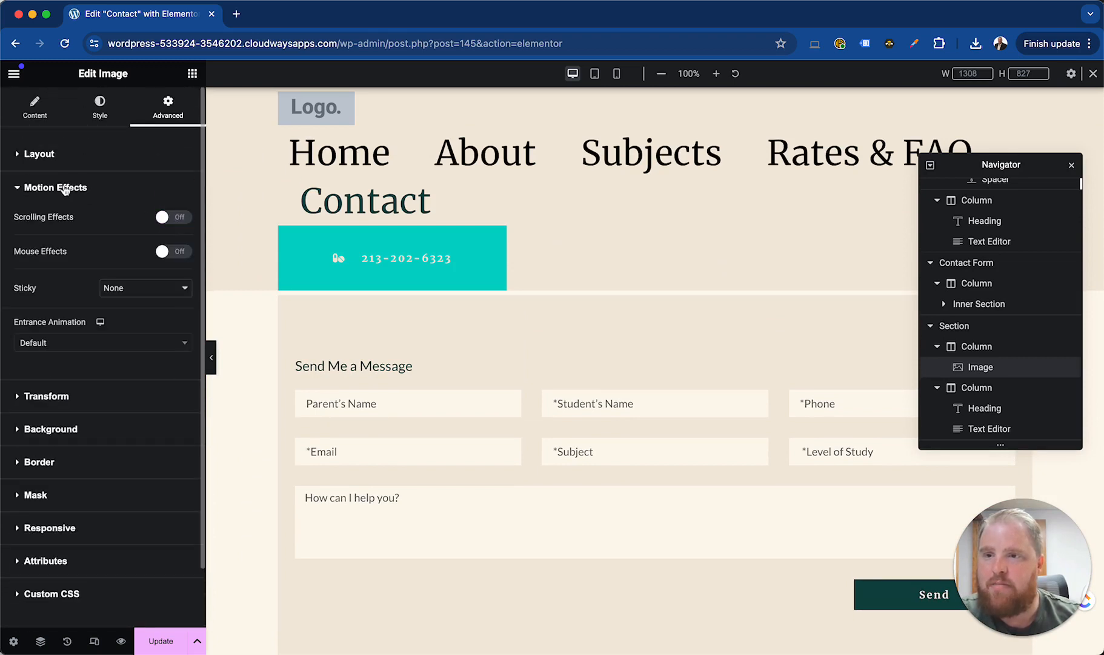
Try the Mouse Track mouse effect on the image at speed 1, reset it, and turn mouse effects off
{"action": "left_click", "coordinate": [172, 251]}
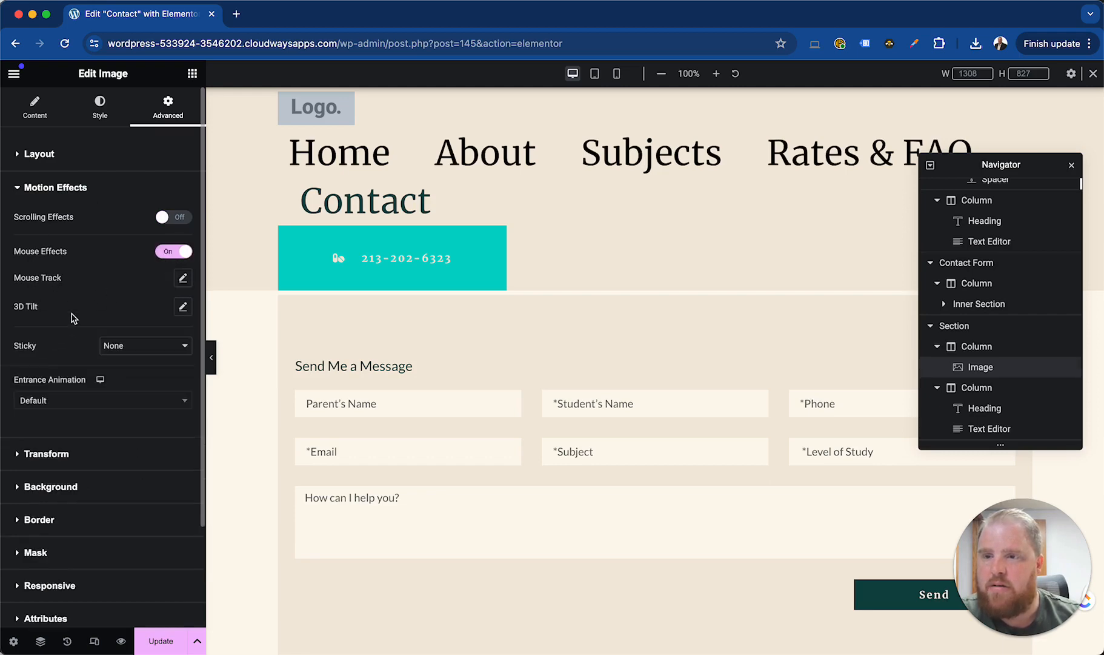
{"action": "scroll", "coordinate": [424, 466], "scroll_direction": "down", "scroll_amount": 10}
{"action": "scroll", "coordinate": [427, 467], "scroll_direction": "up", "scroll_amount": 5}
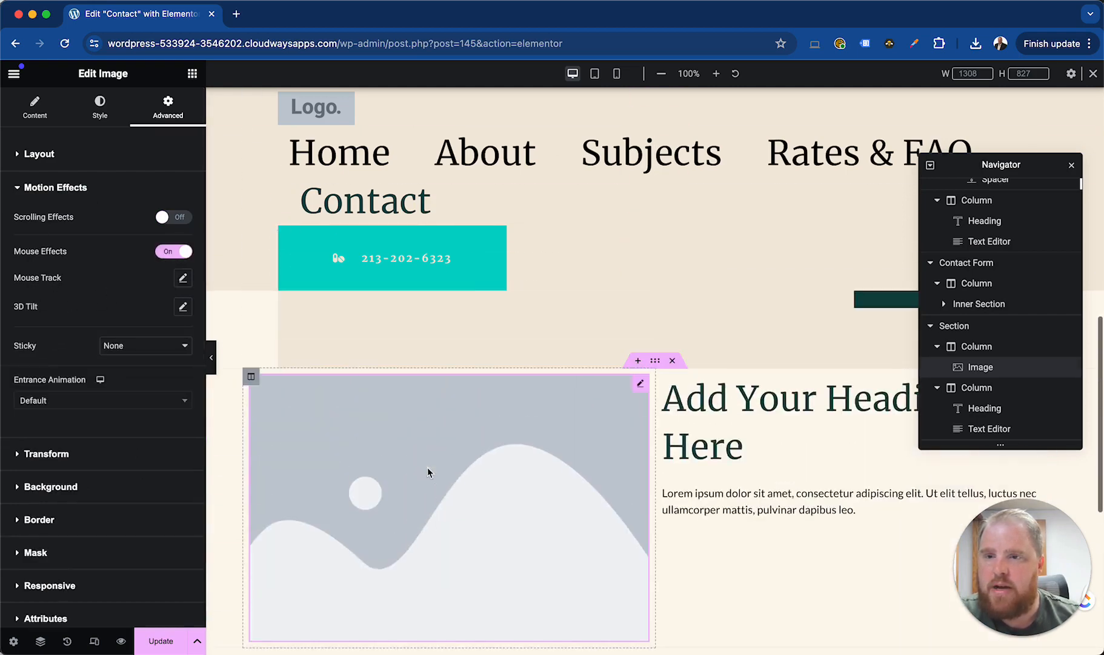
{"action": "left_click", "coordinate": [182, 277]}
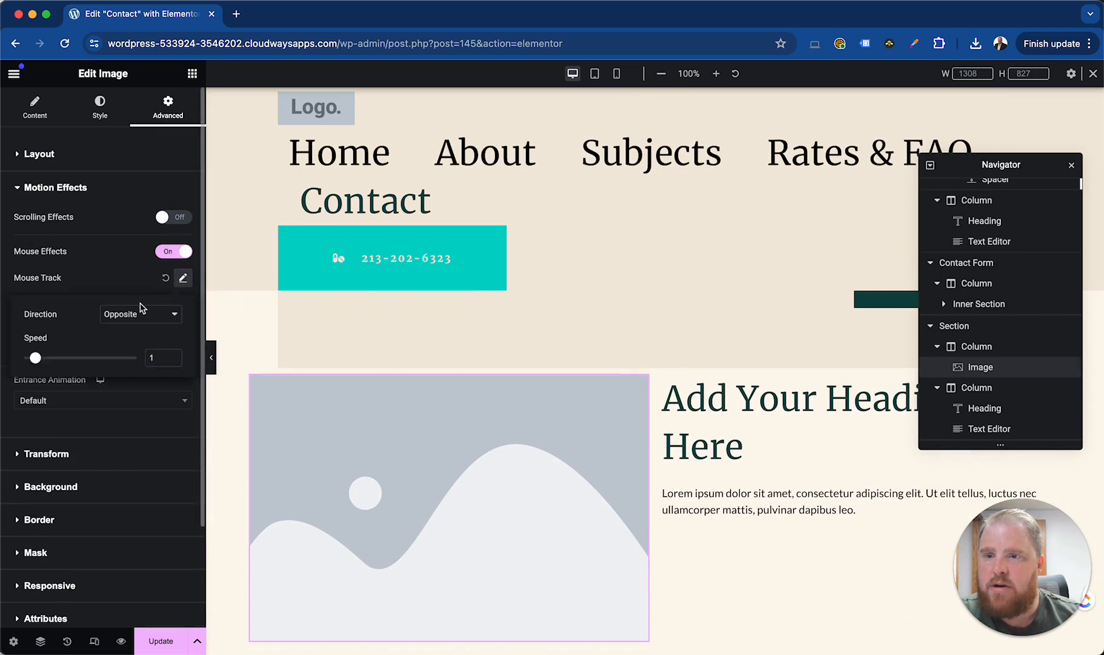
{"action": "left_click", "coordinate": [118, 325]}
{"action": "left_click", "coordinate": [129, 315]}
{"action": "left_click", "coordinate": [124, 279]}
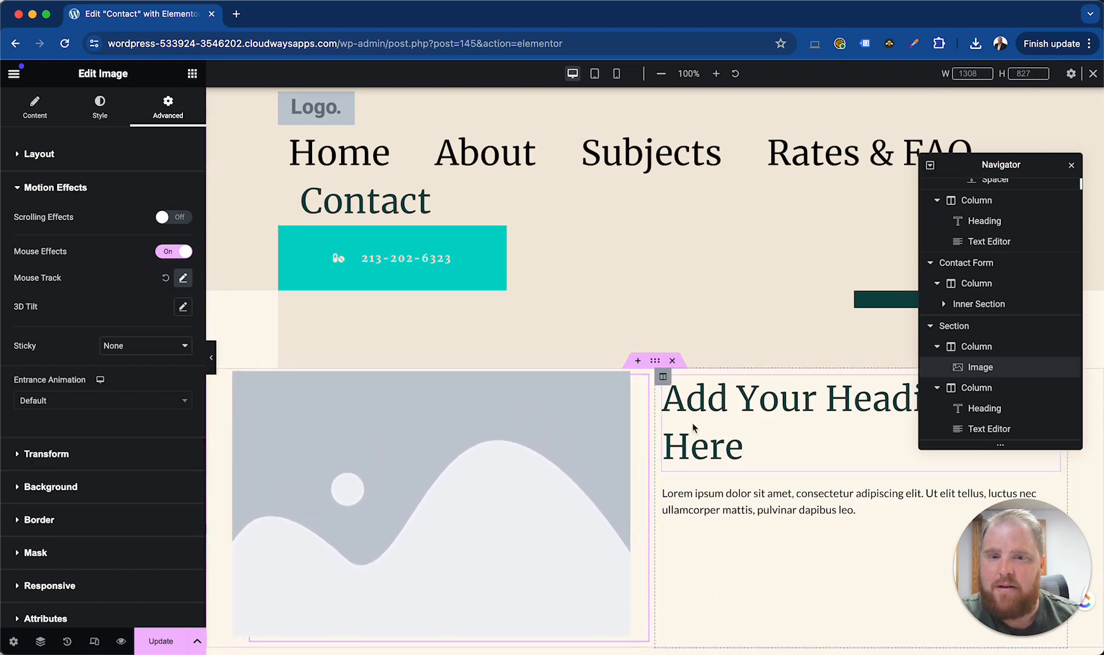
{"action": "left_click", "coordinate": [166, 277]}
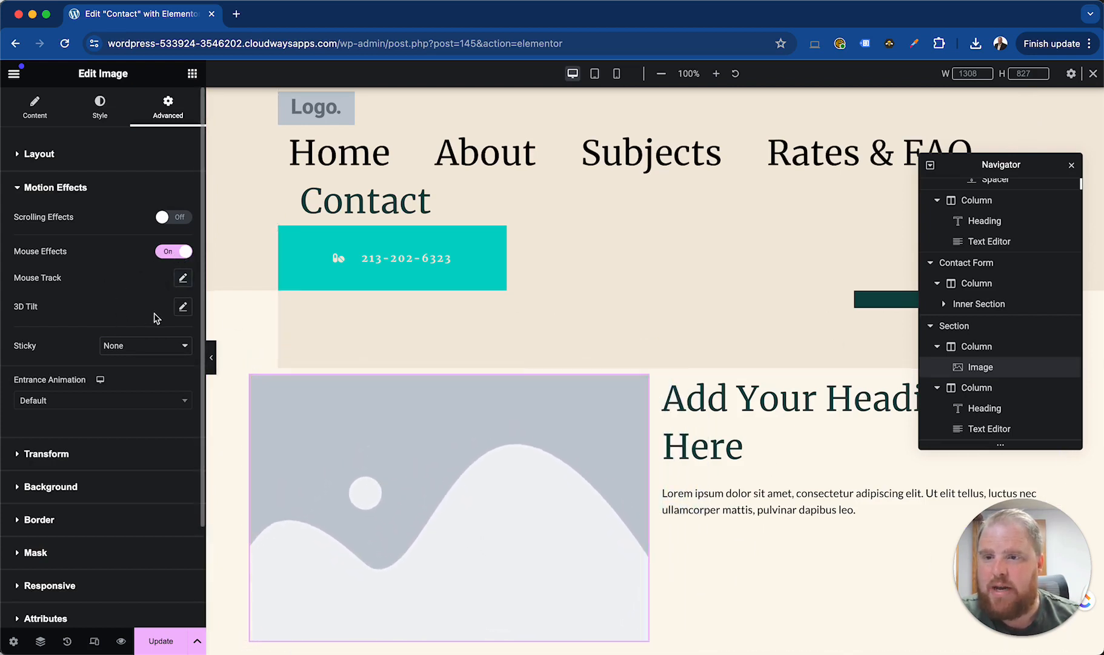
{"action": "left_click", "coordinate": [174, 251]}
Set the image's entrance animation to Bounce In
{"action": "left_click", "coordinate": [86, 345]}
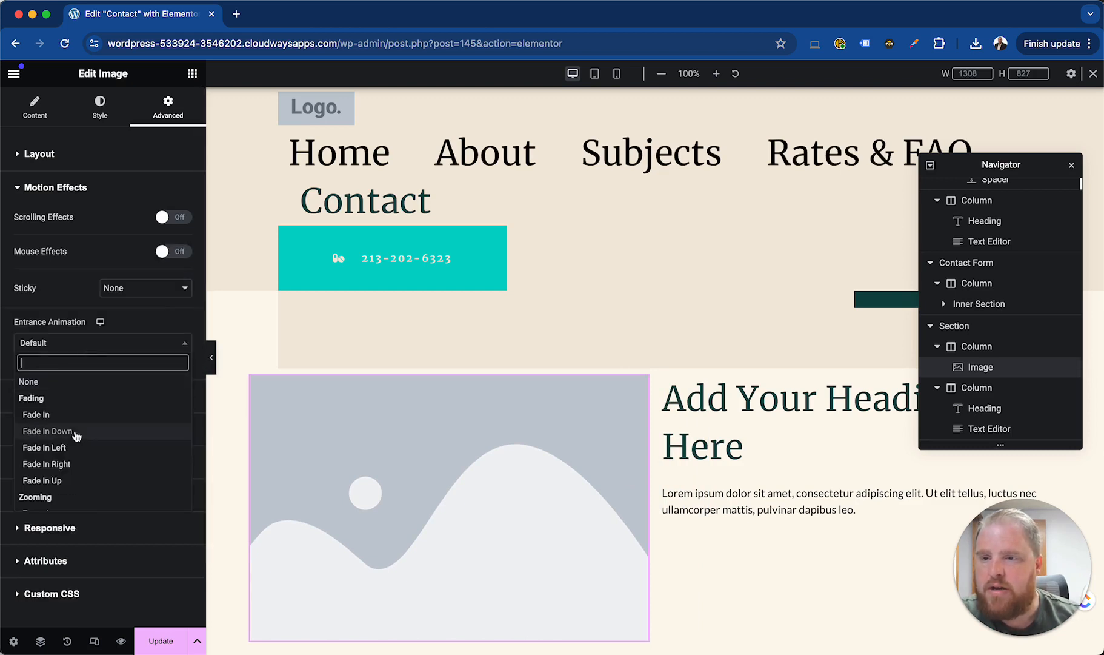
{"action": "scroll", "coordinate": [93, 449], "scroll_direction": "down", "scroll_amount": 3}
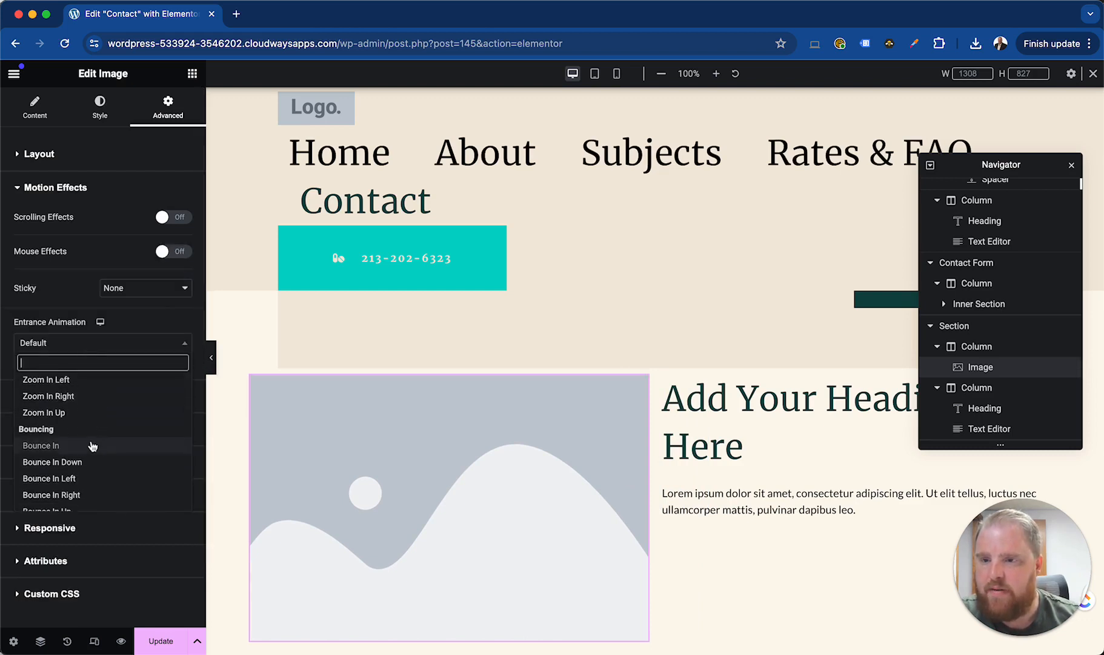
{"action": "left_click", "coordinate": [92, 446]}
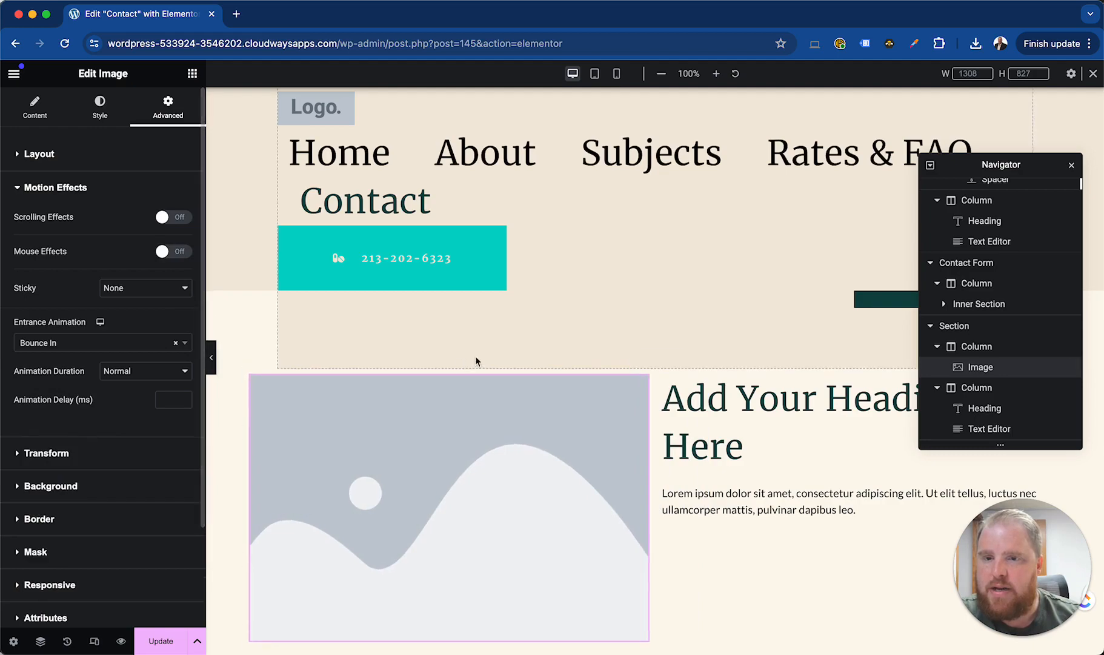
Preview how the image enters the Contact page with its Bounce In animation
{"action": "scroll", "coordinate": [476, 359], "scroll_direction": "up", "scroll_amount": 9}
{"action": "scroll", "coordinate": [470, 430], "scroll_direction": "down", "scroll_amount": 10}
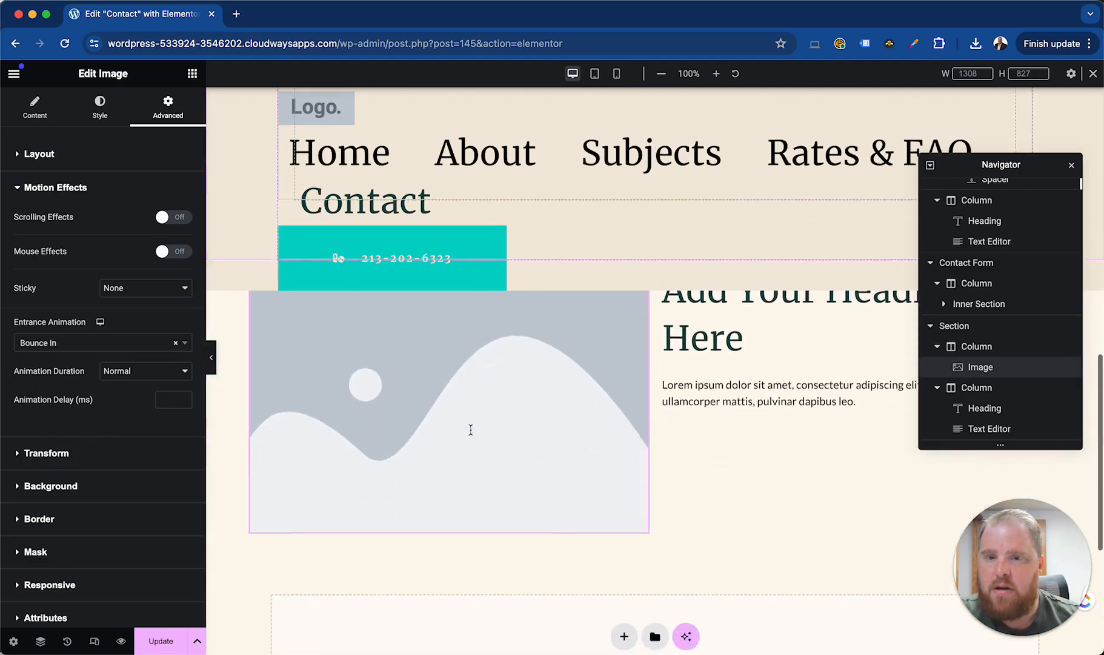
{"action": "scroll", "coordinate": [470, 429], "scroll_direction": "down", "scroll_amount": 4}
{"action": "scroll", "coordinate": [471, 429], "scroll_direction": "up", "scroll_amount": 8}
{"action": "scroll", "coordinate": [471, 429], "scroll_direction": "down", "scroll_amount": 8}
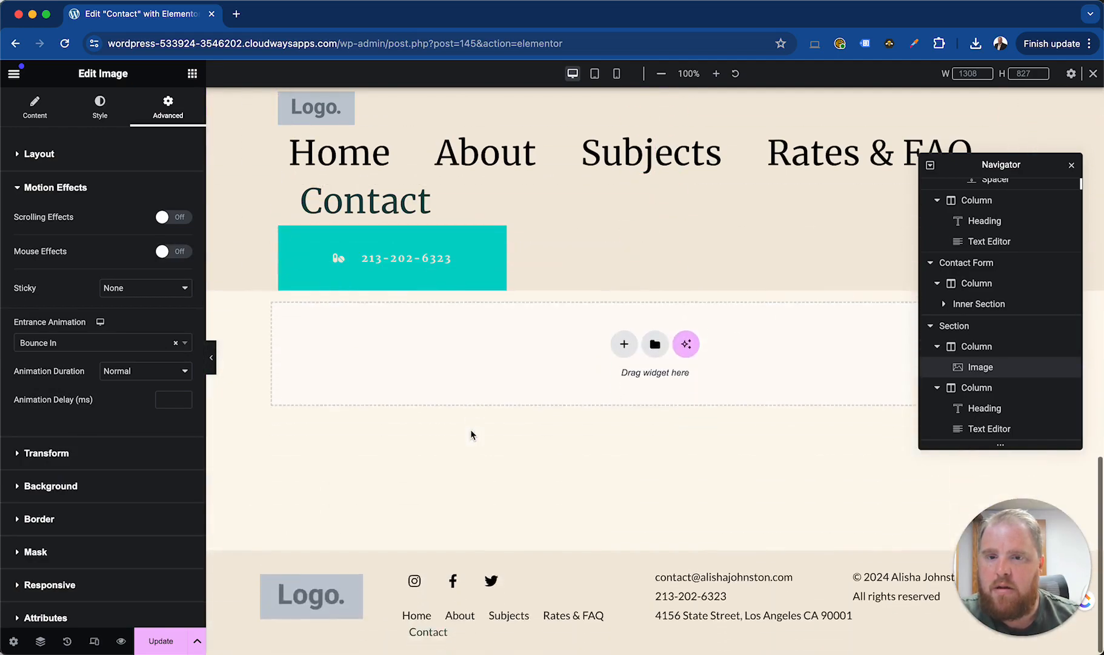
{"action": "scroll", "coordinate": [470, 428], "scroll_direction": "up", "scroll_amount": 5}
{"action": "scroll", "coordinate": [470, 429], "scroll_direction": "down", "scroll_amount": 3}
{"action": "scroll", "coordinate": [470, 429], "scroll_direction": "up", "scroll_amount": 6}
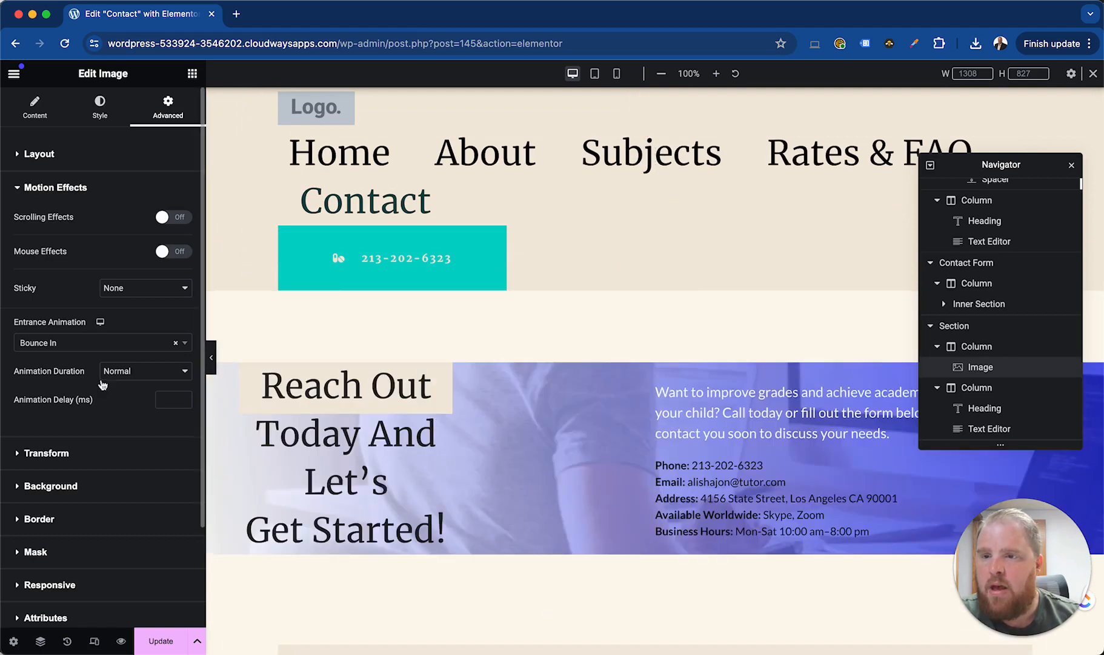
Browse the available entrance animations and reset the image's entrance animation to Default
{"action": "left_click", "coordinate": [176, 345]}
{"action": "scroll", "coordinate": [64, 458], "scroll_direction": "down", "scroll_amount": 4}
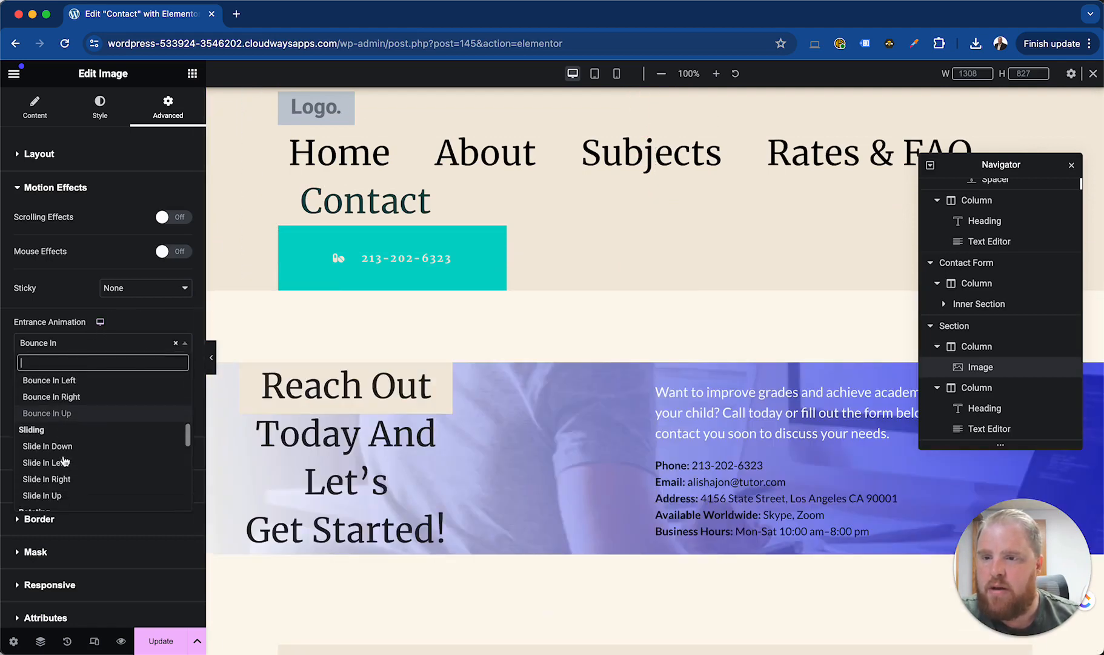
{"action": "scroll", "coordinate": [64, 459], "scroll_direction": "down", "scroll_amount": 8}
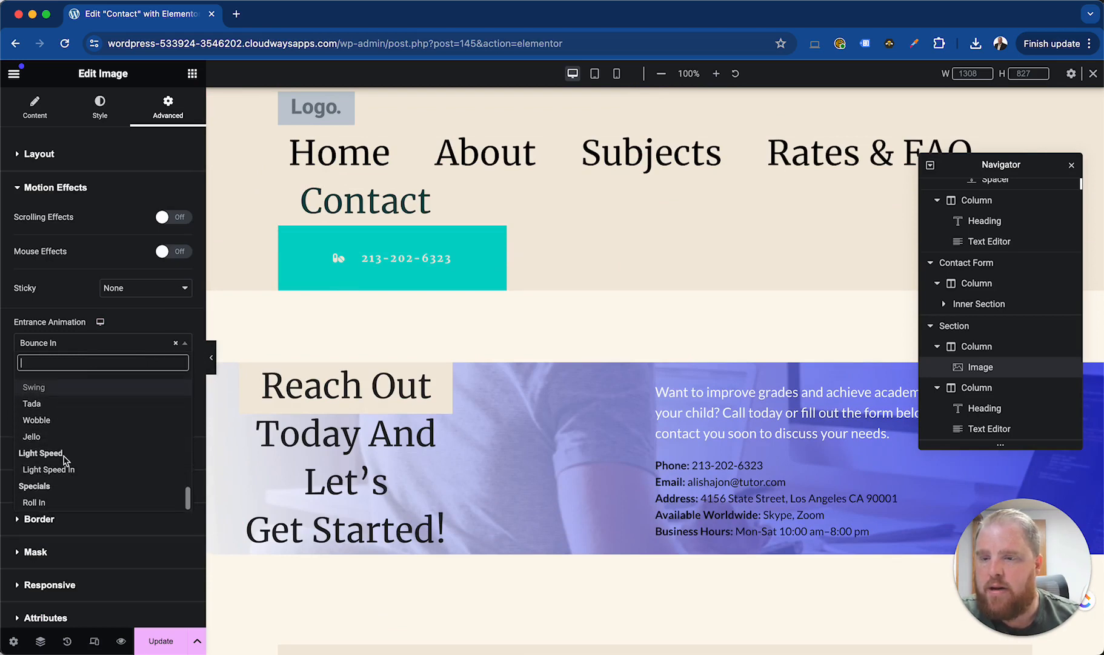
{"action": "left_click", "coordinate": [144, 325]}
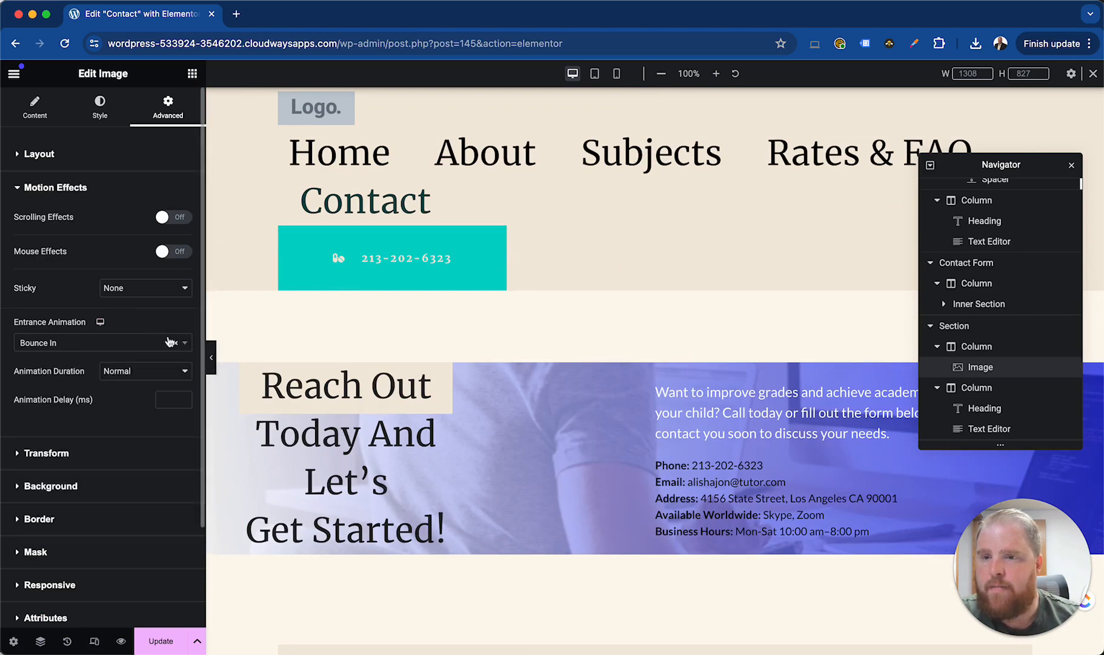
{"action": "left_click", "coordinate": [176, 344]}
{"action": "left_click", "coordinate": [134, 326]}
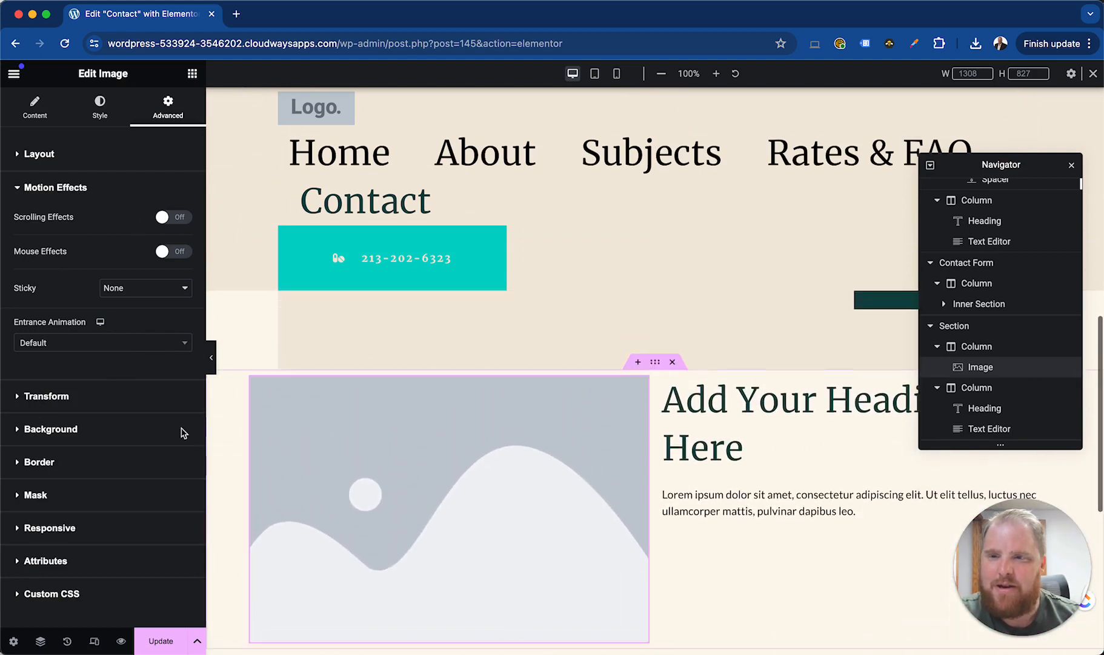
Examine the image's Transform options, such as rotate, offset, scale, skew and flip
{"action": "left_click", "coordinate": [70, 188]}
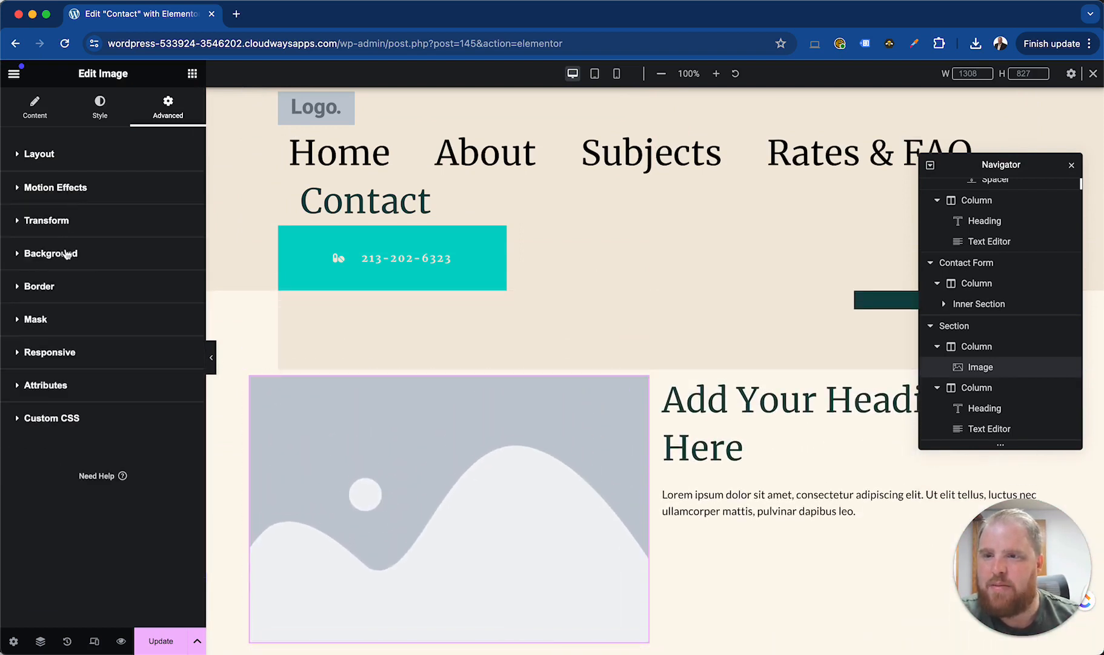
{"action": "left_click", "coordinate": [64, 228]}
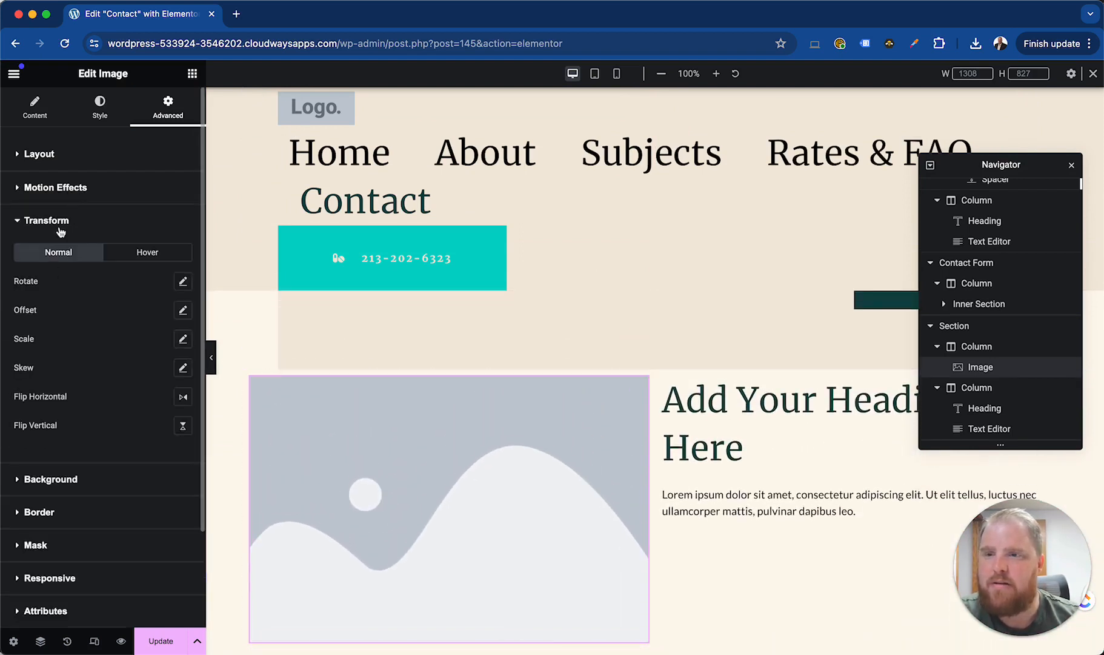
{"action": "left_click", "coordinate": [64, 221]}
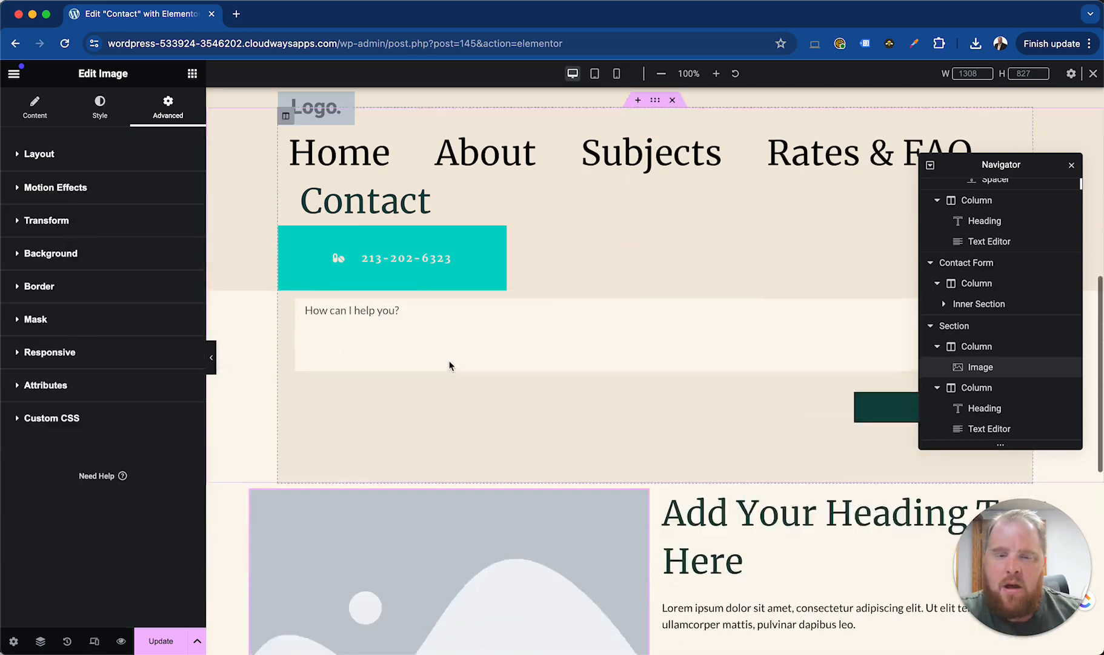
{"action": "scroll", "coordinate": [698, 423], "scroll_direction": "down", "scroll_amount": 5}
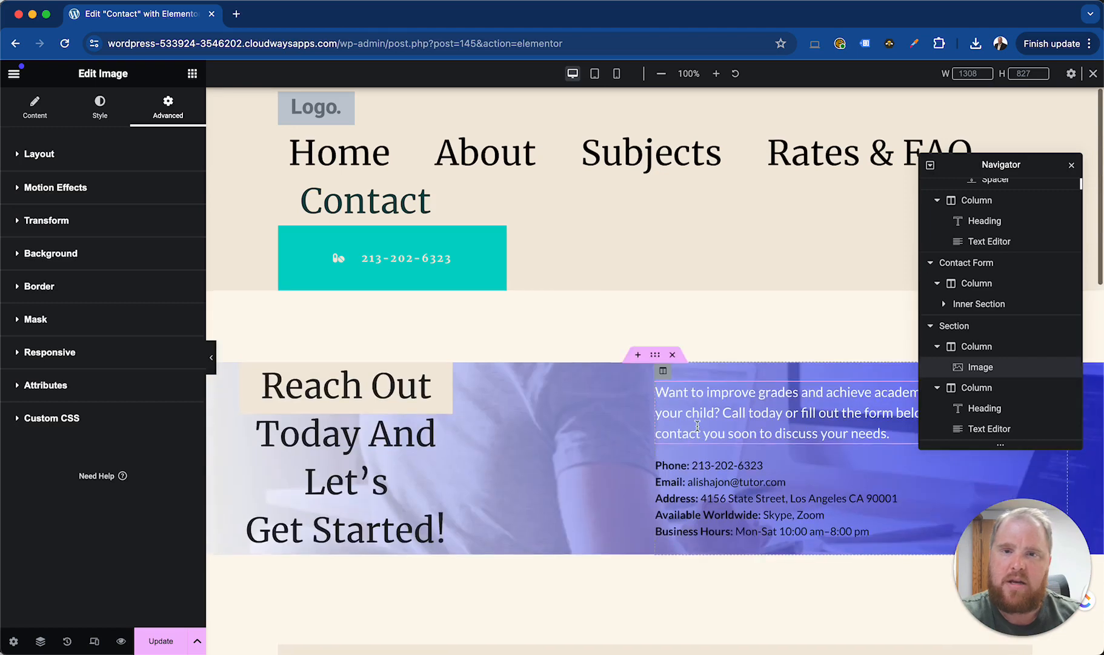
{"action": "scroll", "coordinate": [551, 399], "scroll_direction": "down", "scroll_amount": 5}
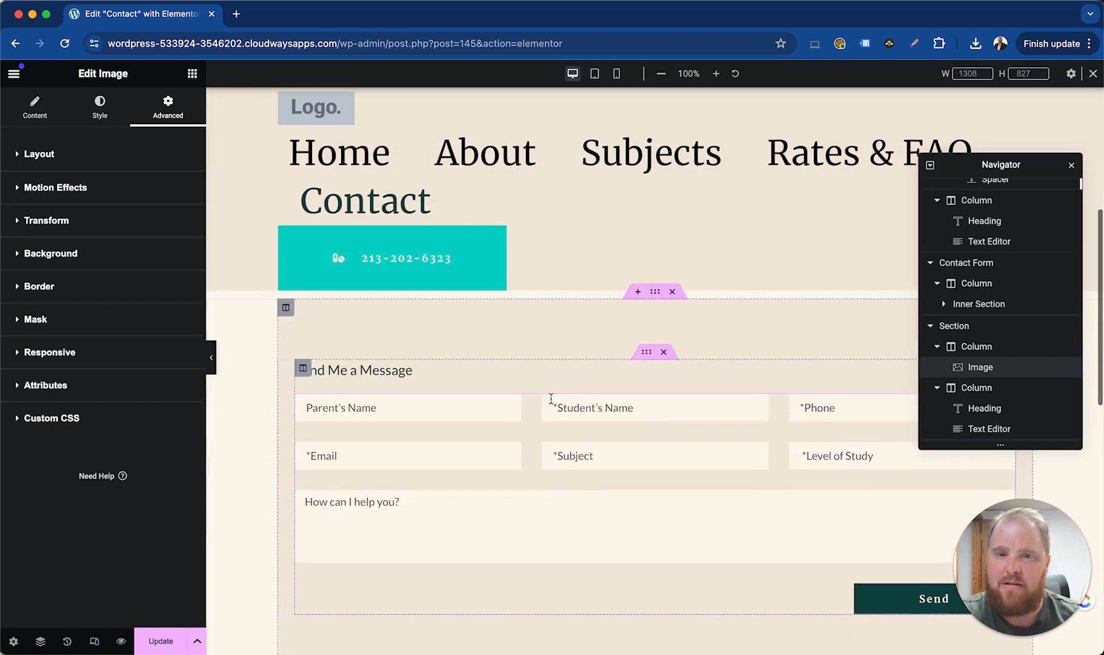
{"action": "scroll", "coordinate": [552, 398], "scroll_direction": "up", "scroll_amount": 4}
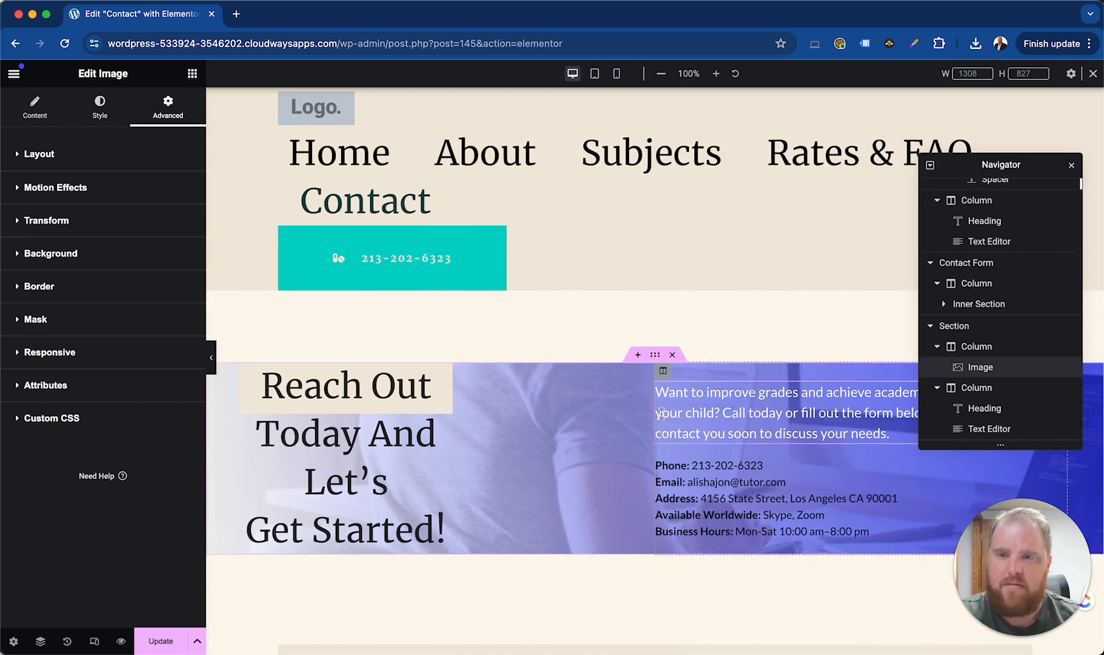
{"action": "scroll", "coordinate": [581, 484], "scroll_direction": "down", "scroll_amount": 6}
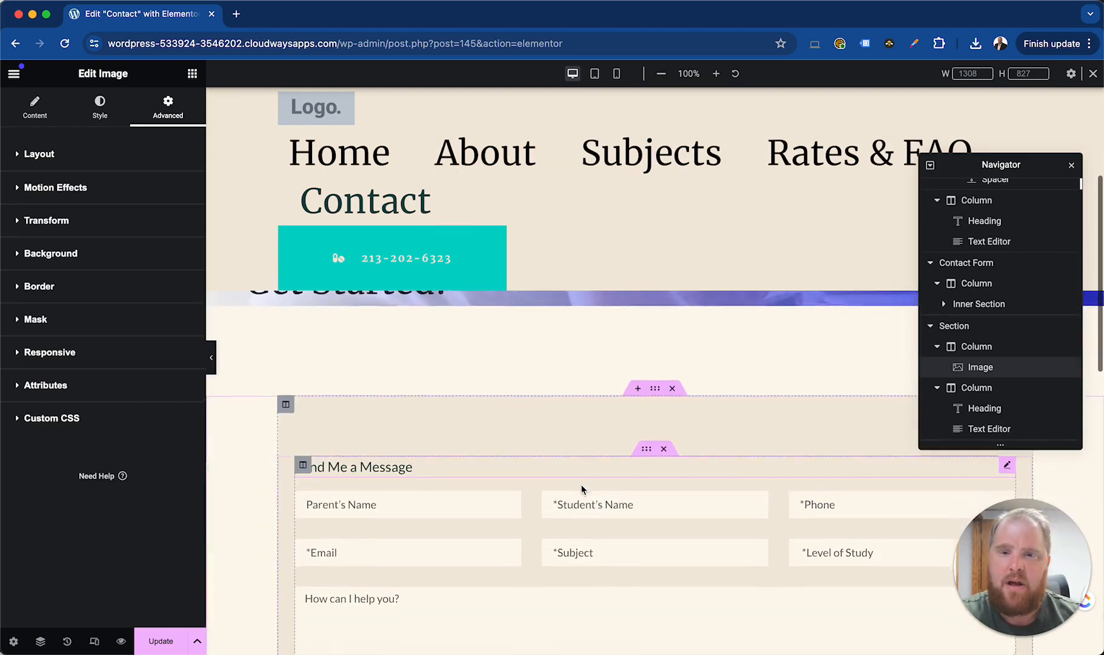
{"action": "scroll", "coordinate": [575, 468], "scroll_direction": "up", "scroll_amount": 6}
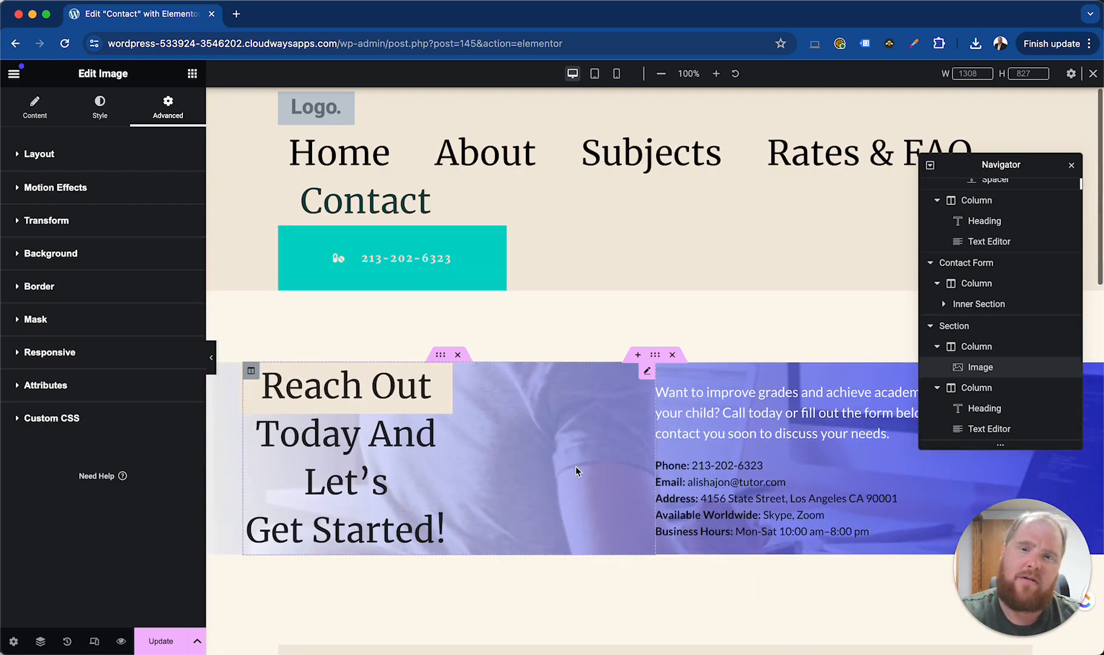